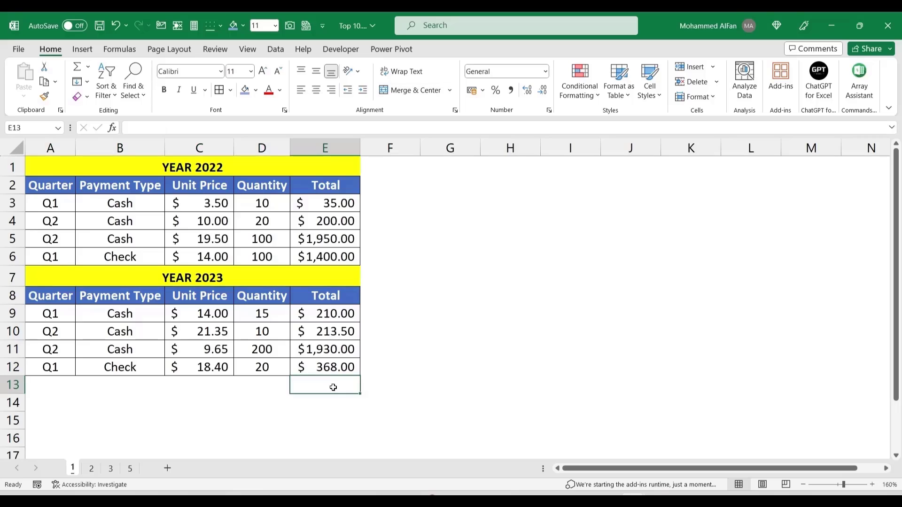
Step: Start a SUM formula over column E, then abandon it with Esc
type("=sum(")
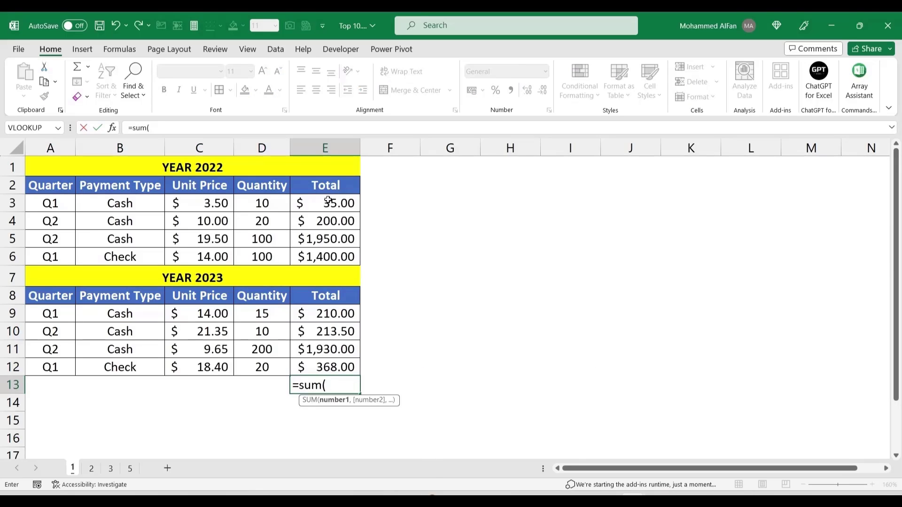
left_click_drag(328, 201, 326, 242)
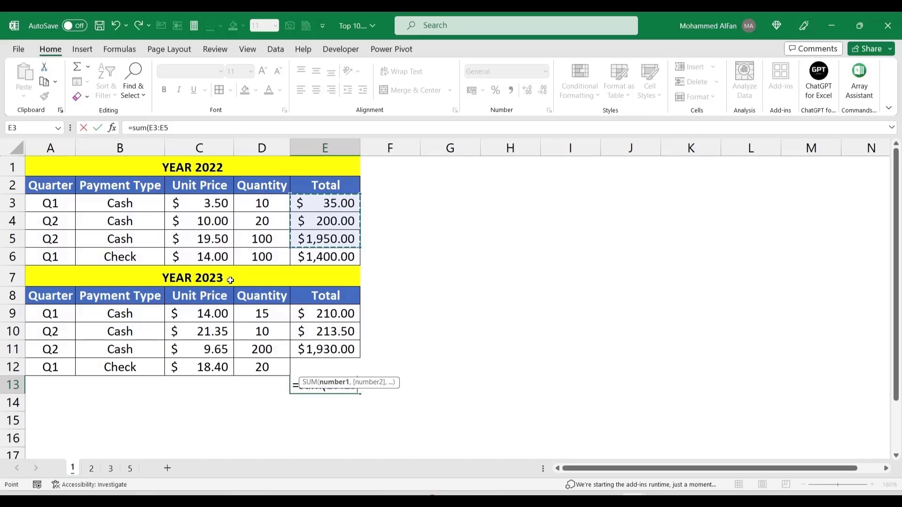
key("Escape")
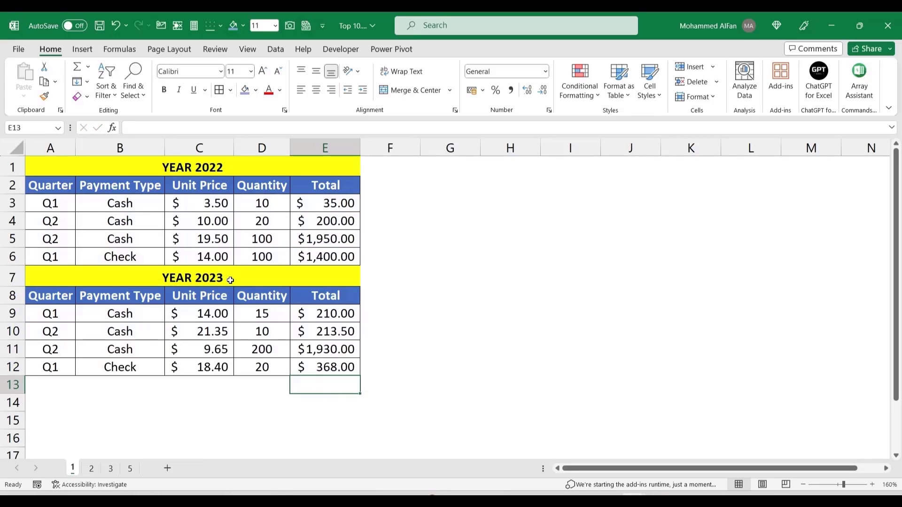
Step: Merge & Center G2:I2, then undo it so the year-title merges are also undone
left_click_drag(446, 185, 614, 188)
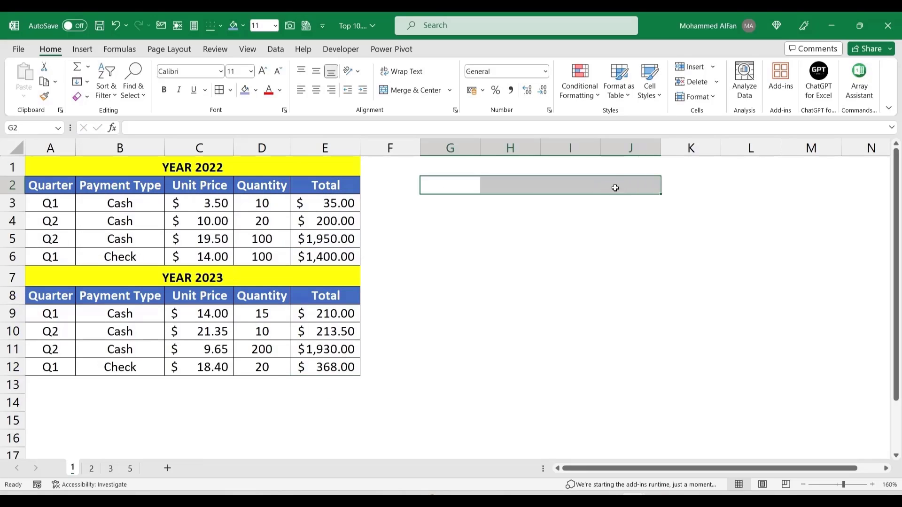
left_click(413, 90)
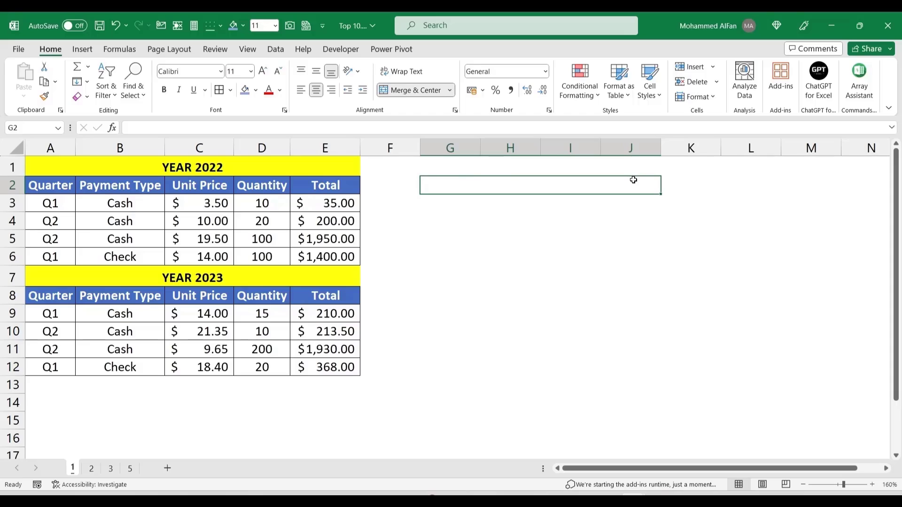
key("ctrl+z")
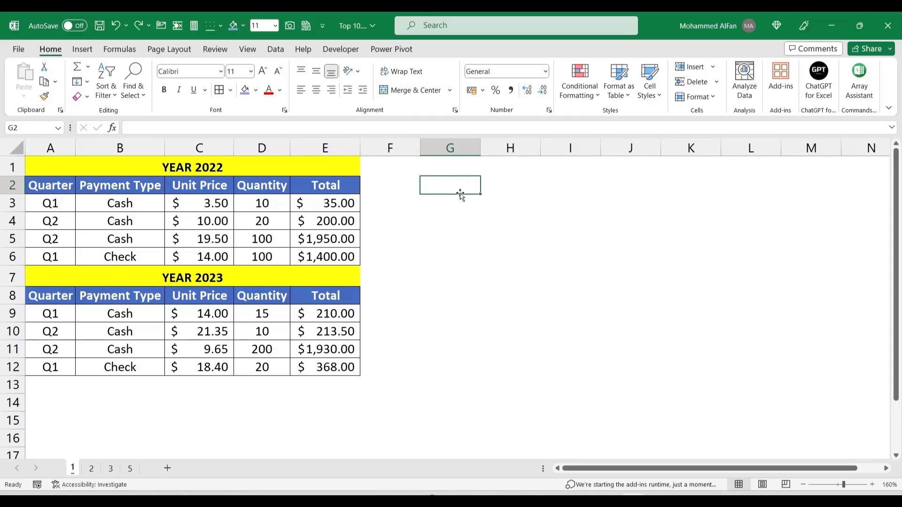
left_click(533, 187)
left_click(584, 188)
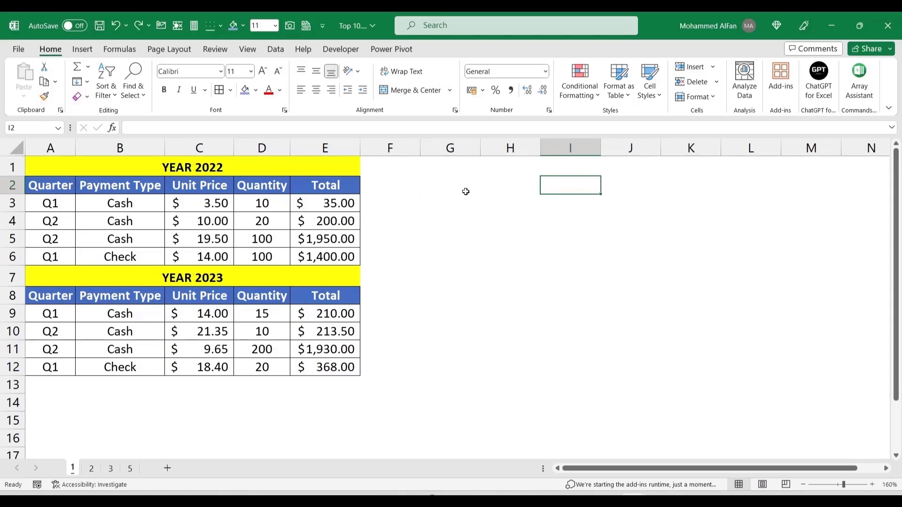
left_click_drag(466, 191, 575, 193)
left_click(408, 90)
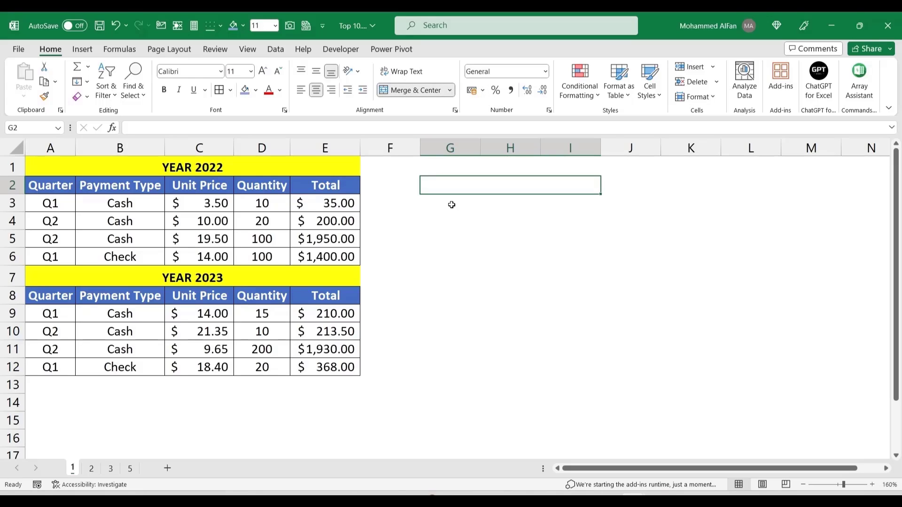
key("ctrl+z")
key("ctrl+z")
key("ctrl+z")
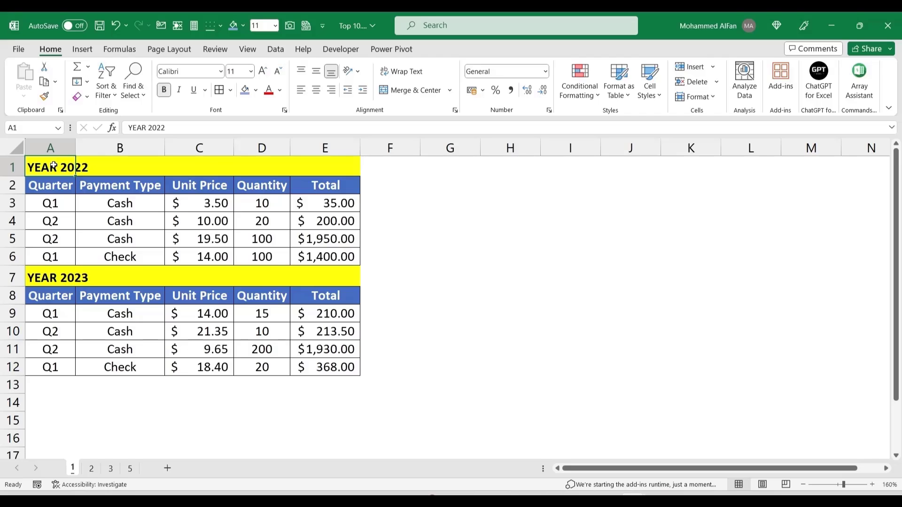
Step: Centre the YEAR 2022 title across A1:E1 with Center Across Selection
left_click_drag(53, 166, 298, 165)
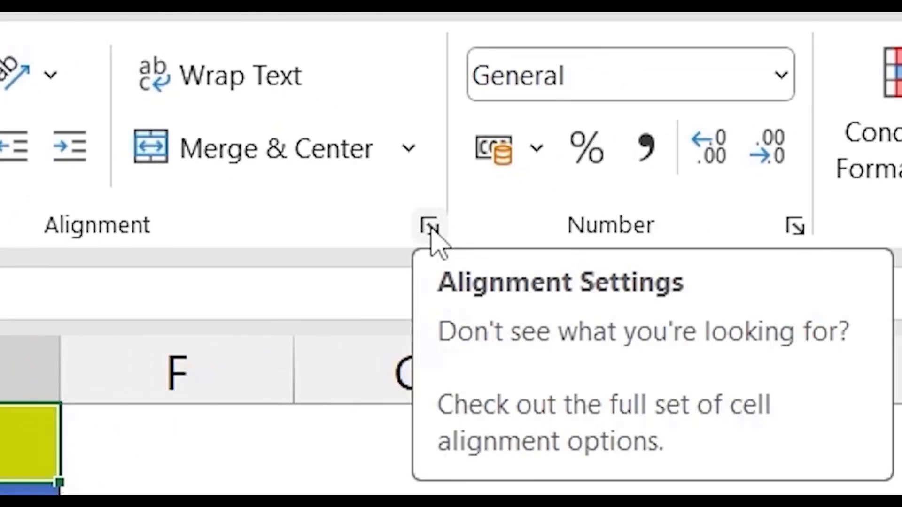
left_click(430, 227)
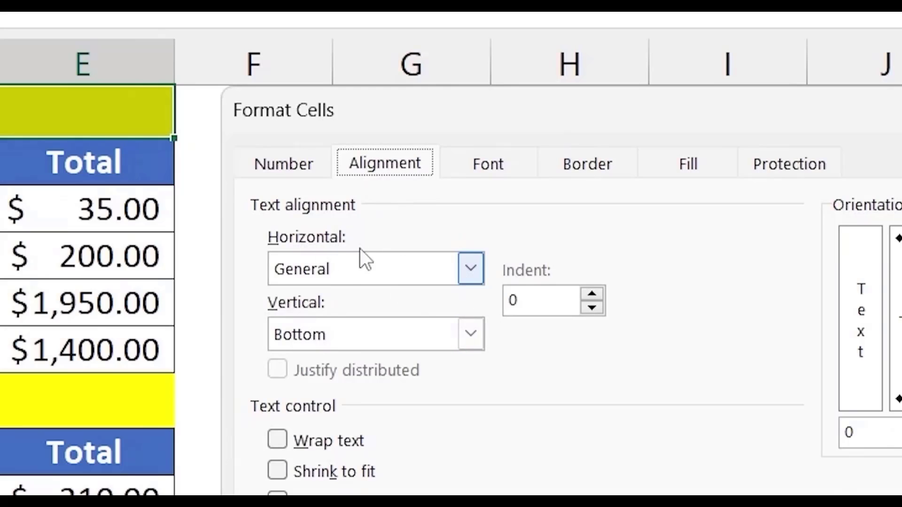
left_click(470, 270)
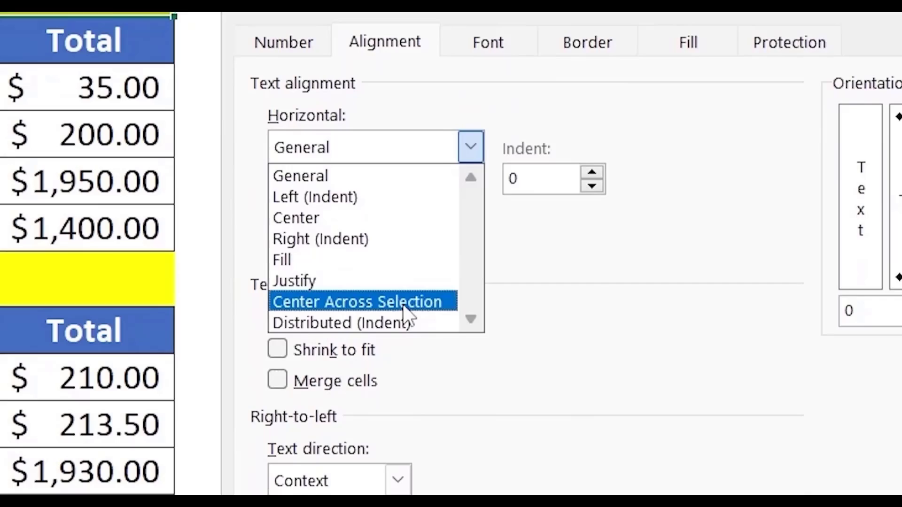
left_click(407, 302)
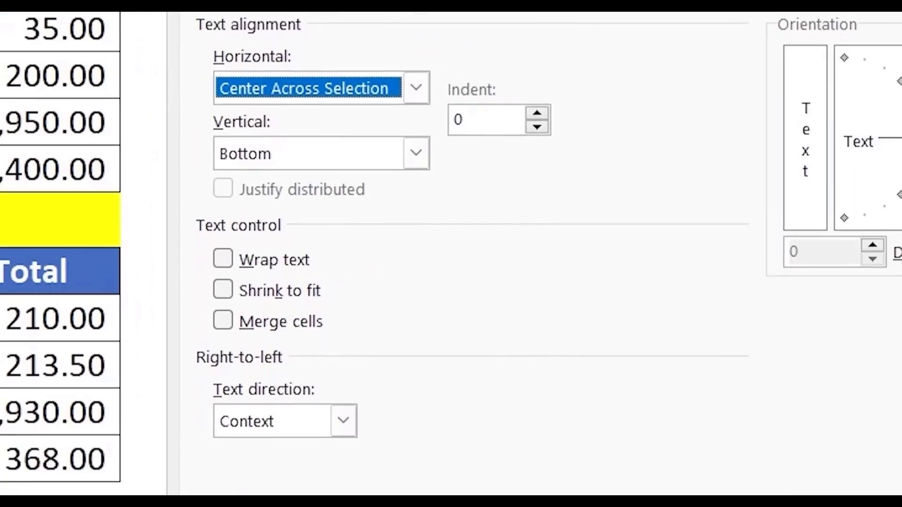
left_click(560, 432)
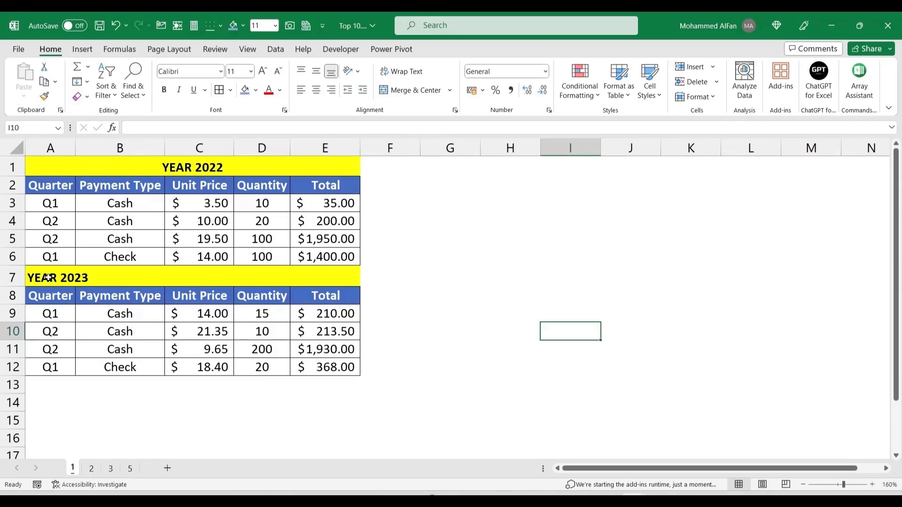
Step: Centre the YEAR 2023 title across A7:E7 with Center Across Selection
left_click_drag(47, 277, 326, 266)
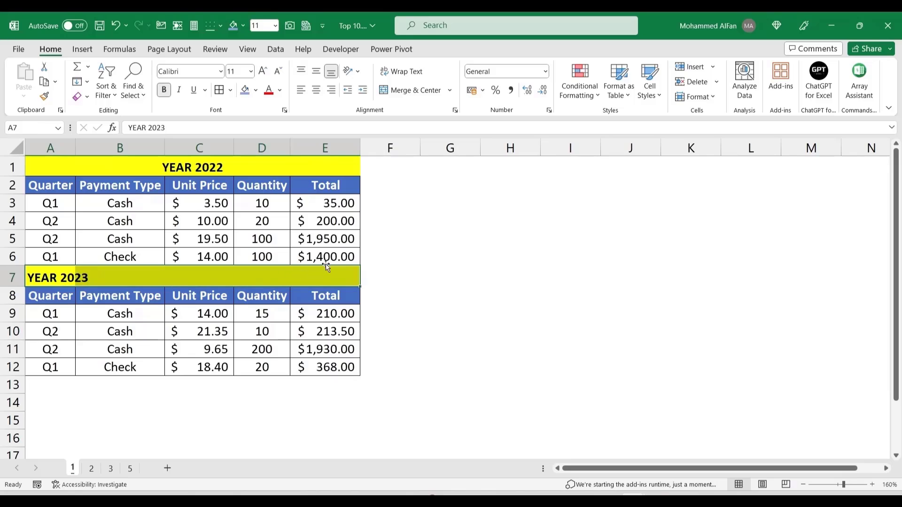
left_click(455, 111)
left_click(475, 224)
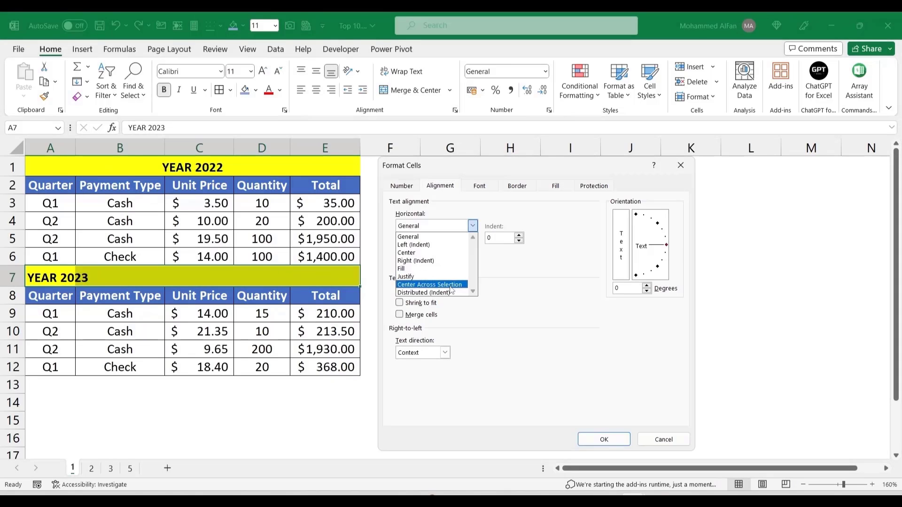
left_click(449, 285)
left_click(604, 439)
Step: Enter =SUM(E3:E12) in E13 to total $6,306.50
left_click(338, 386)
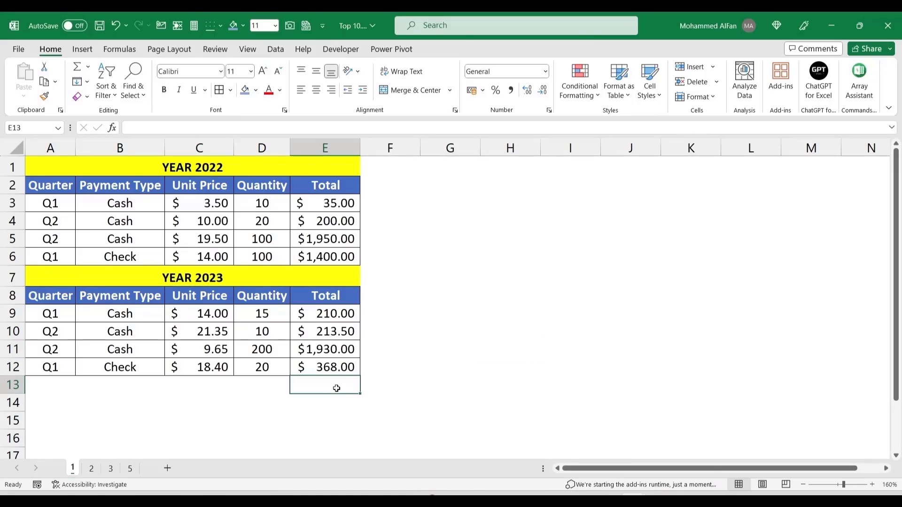
type("=sum(")
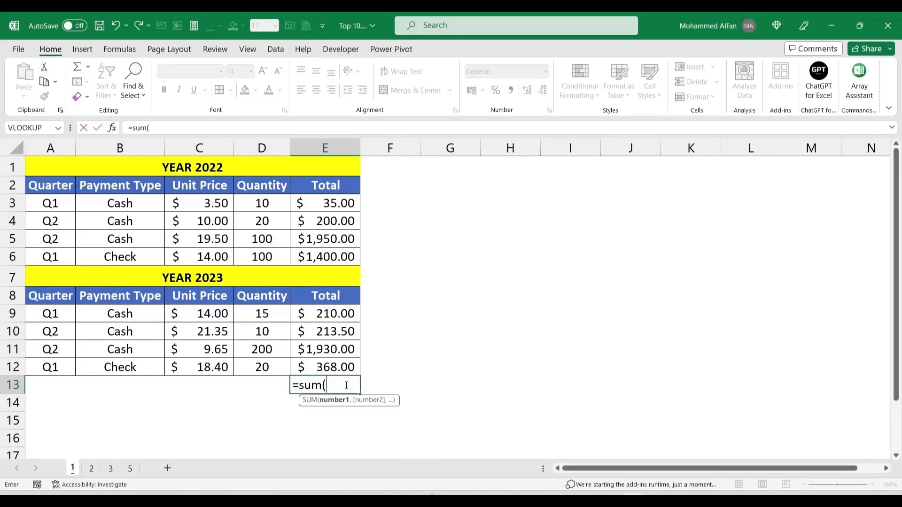
left_click_drag(327, 203, 328, 364)
key("Return")
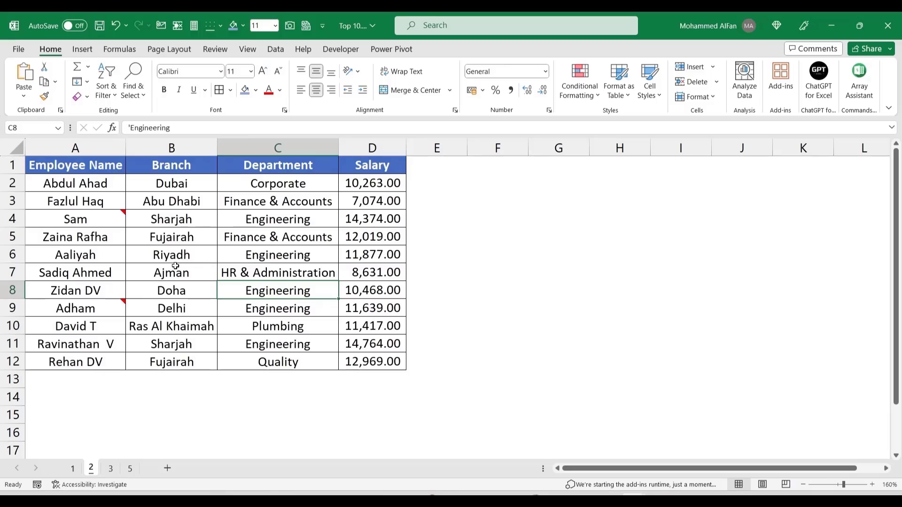
Step: Insert a blank note on salary cell D2 with Shift+F2 and drag its box larger
mouse_move(91, 219)
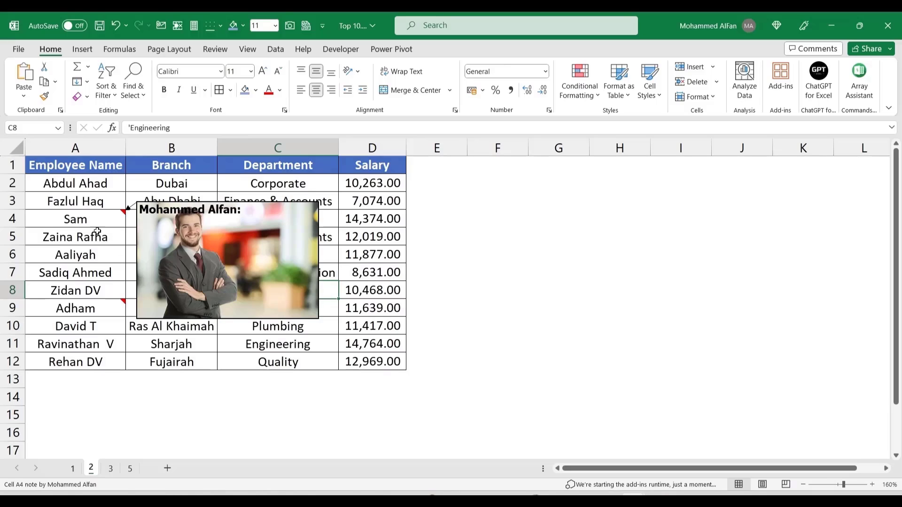
mouse_move(99, 309)
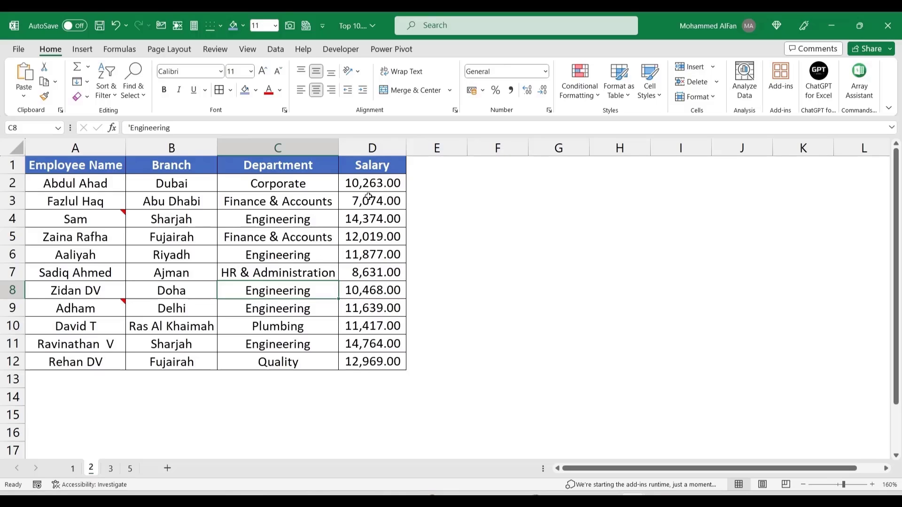
left_click(364, 186)
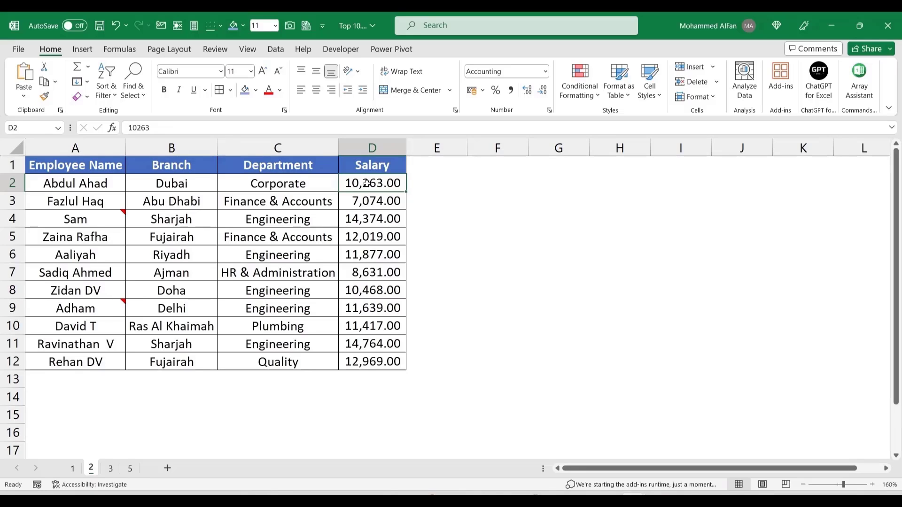
key("shift+F2")
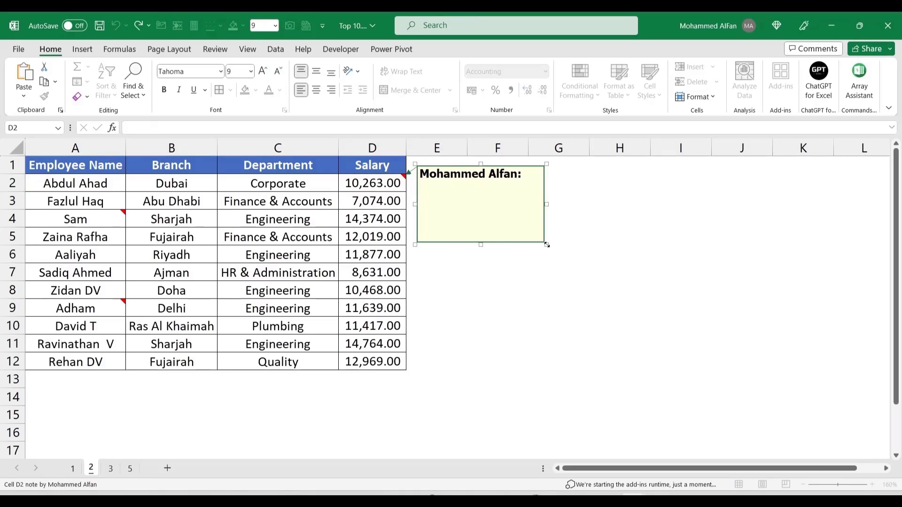
left_click_drag(546, 244, 617, 318)
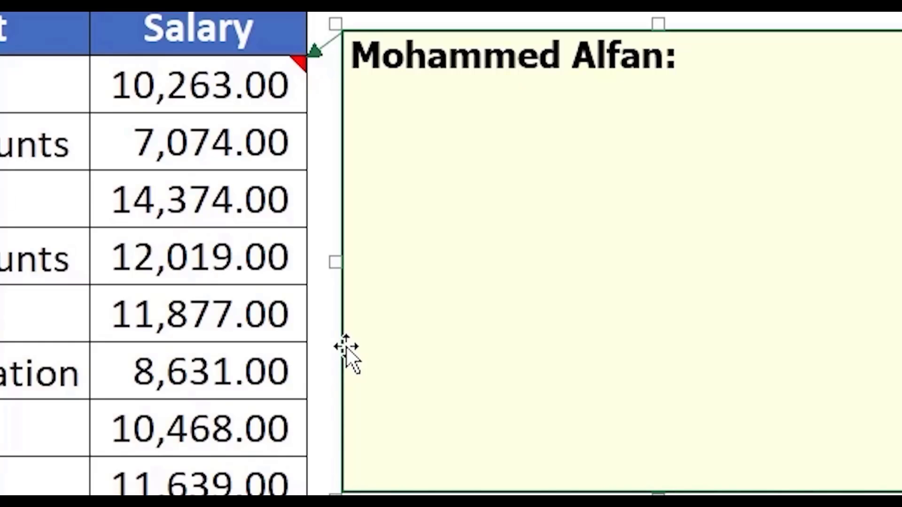
Step: Fill the D2 note's background with the pyment-voucher picture via Format Comment
right_click(346, 347)
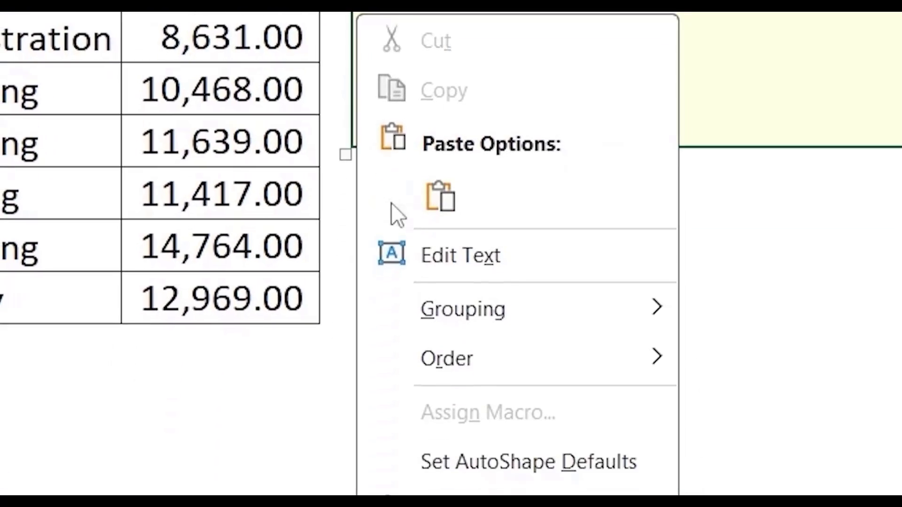
left_click(465, 401)
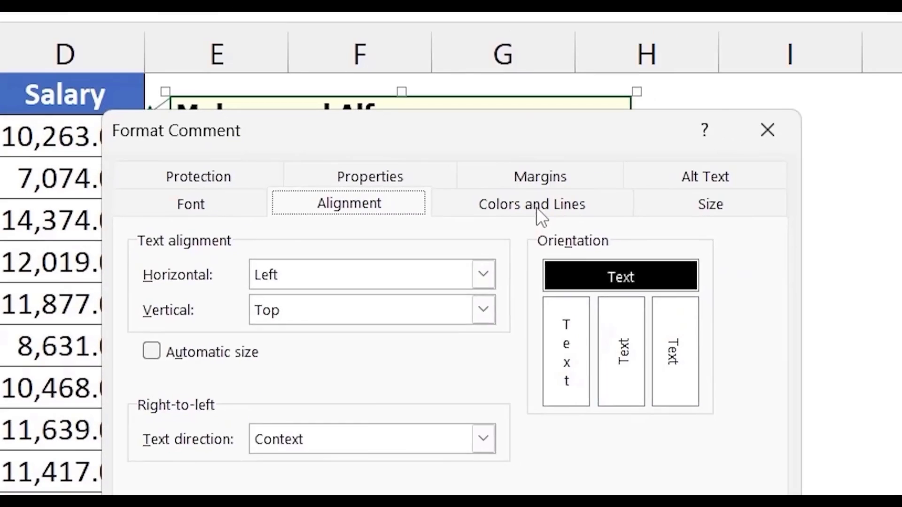
left_click(536, 207)
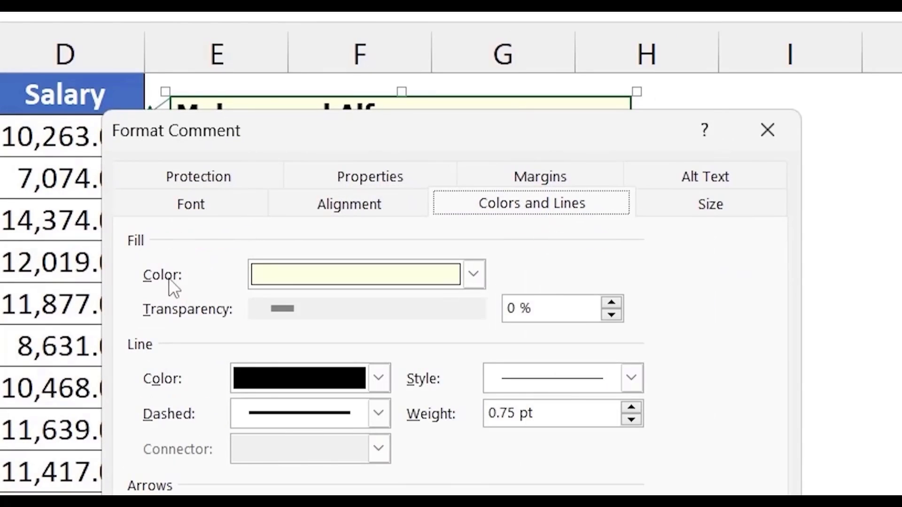
left_click(474, 275)
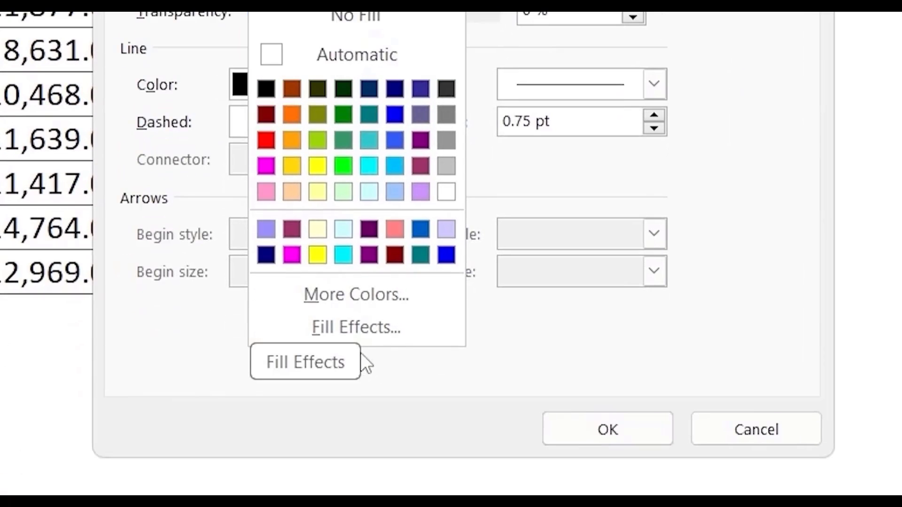
left_click(357, 337)
left_click(482, 206)
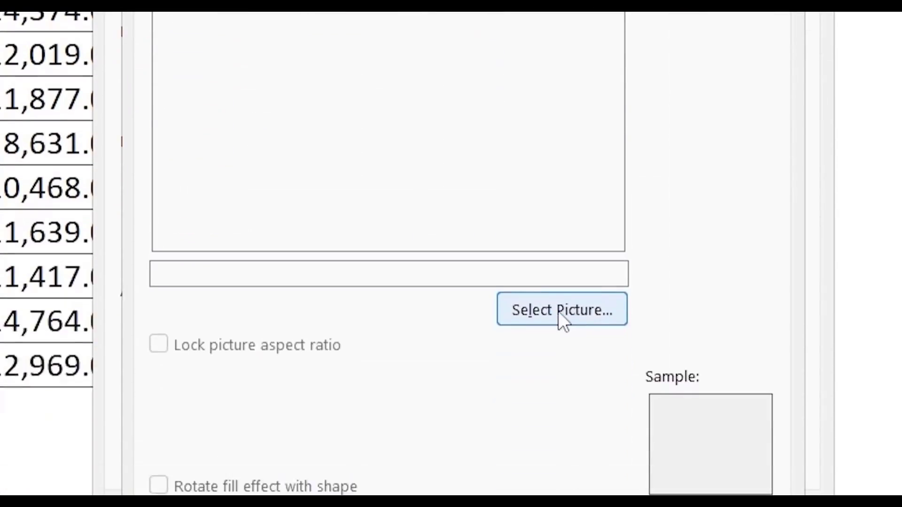
left_click(559, 310)
left_click(479, 284)
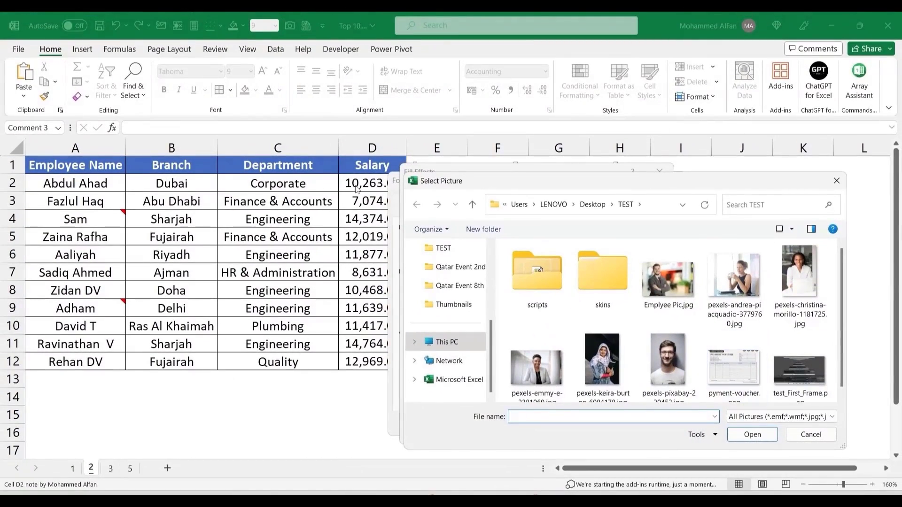
double_click(717, 371)
left_click(589, 432)
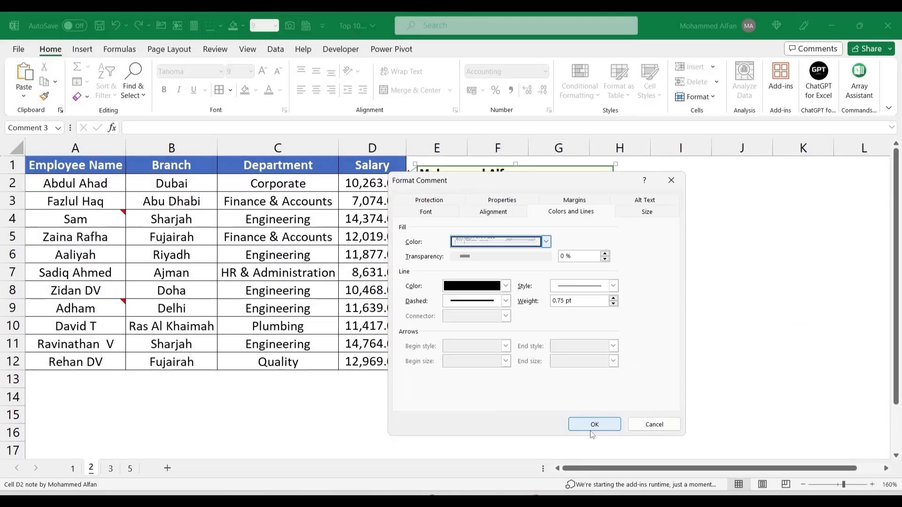
left_click(593, 425)
Step: Enlarge the note so the voucher picture is readable, then deselect it
left_click_drag(616, 312, 662, 378)
left_click(758, 357)
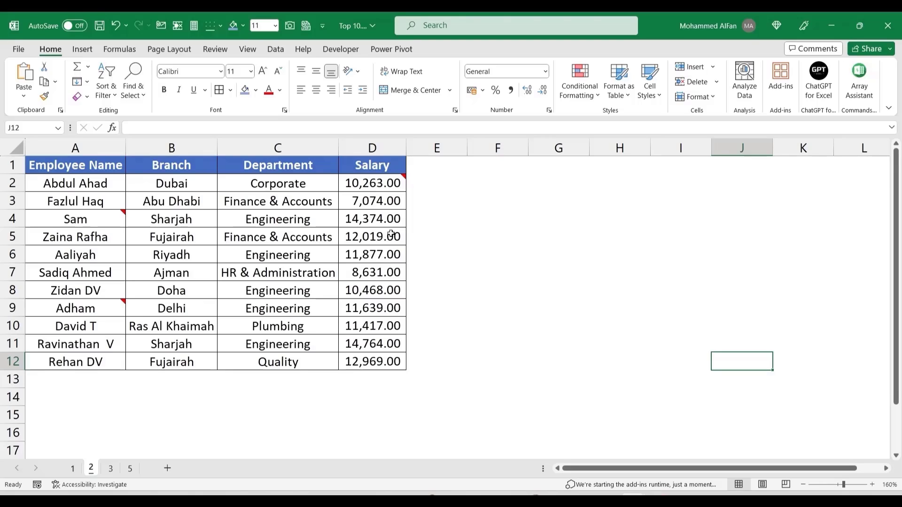
mouse_move(380, 182)
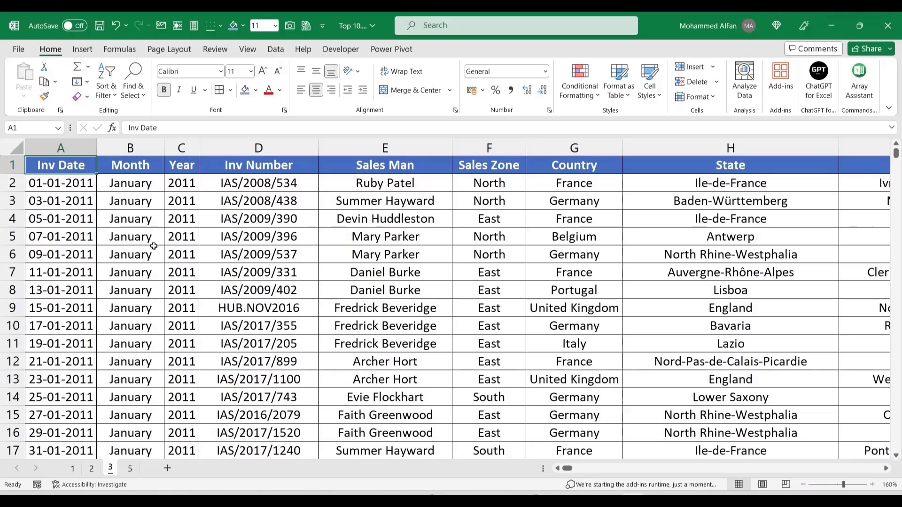
key("Right")
key("Right")
key("Right")
key("Right")
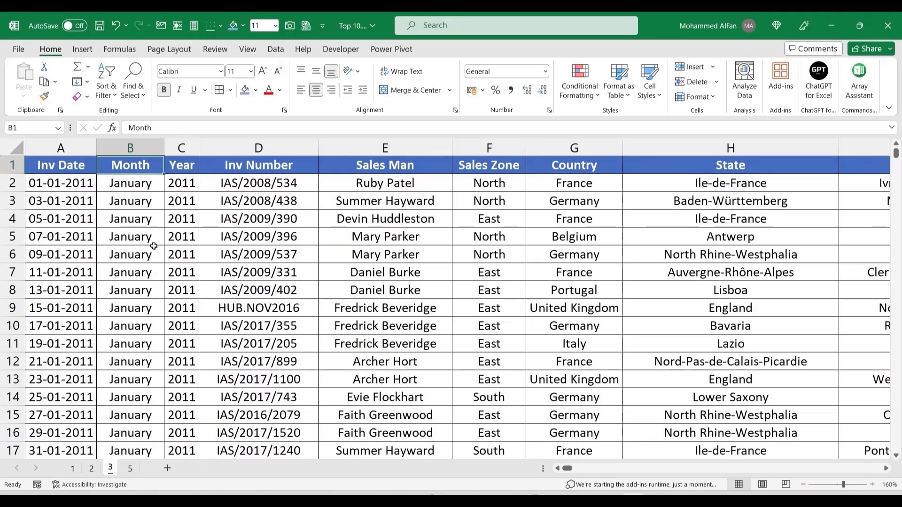
key("Right")
key("Right")
key("Right")
key("Right")
key("Right")
key("Right")
key("Right")
key("Right")
key("Right")
key("Right")
key("Right")
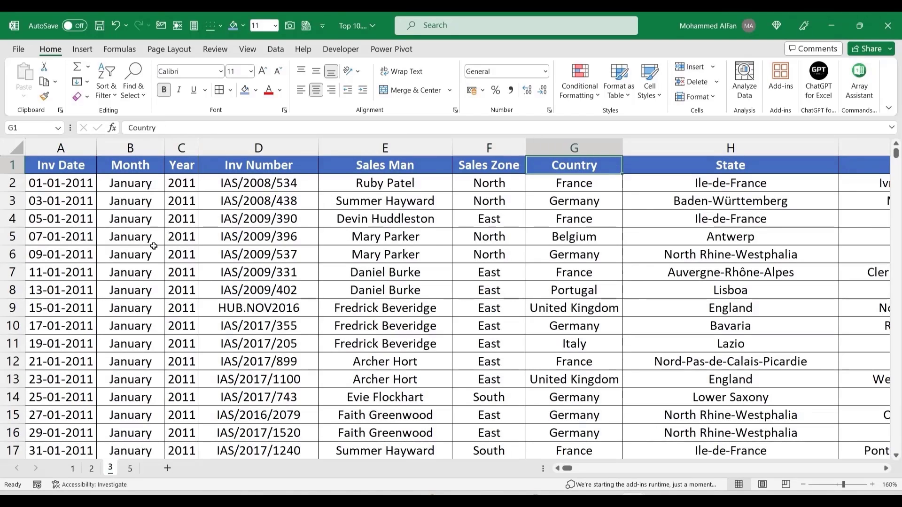
key("Right")
key("Right")
key("Right")
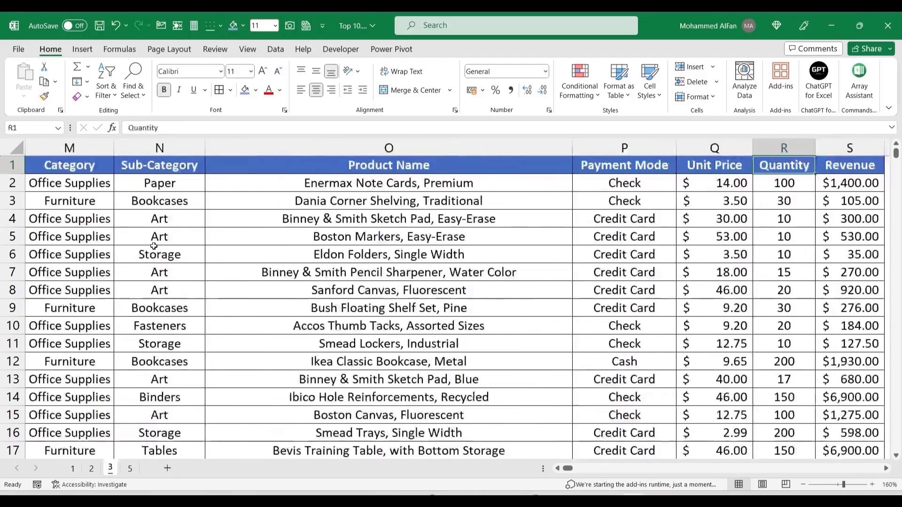
key("ctrl+Left")
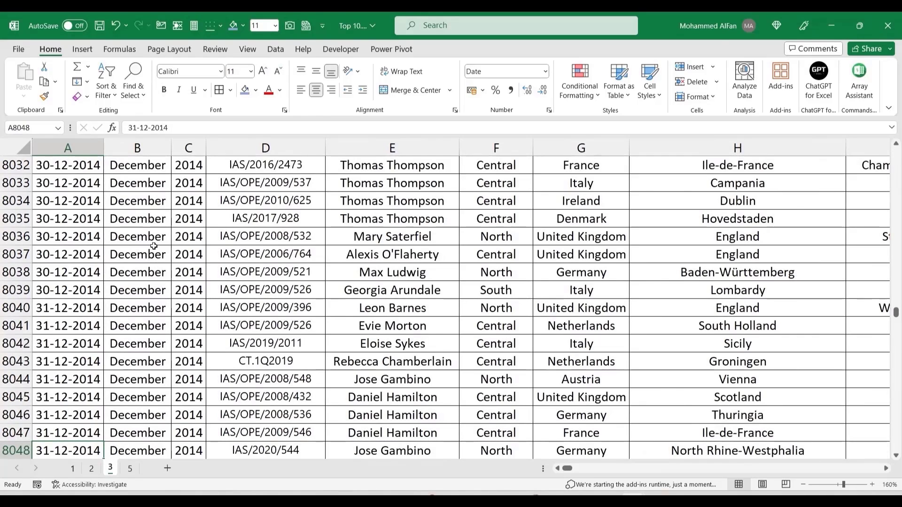
key("ctrl+Up")
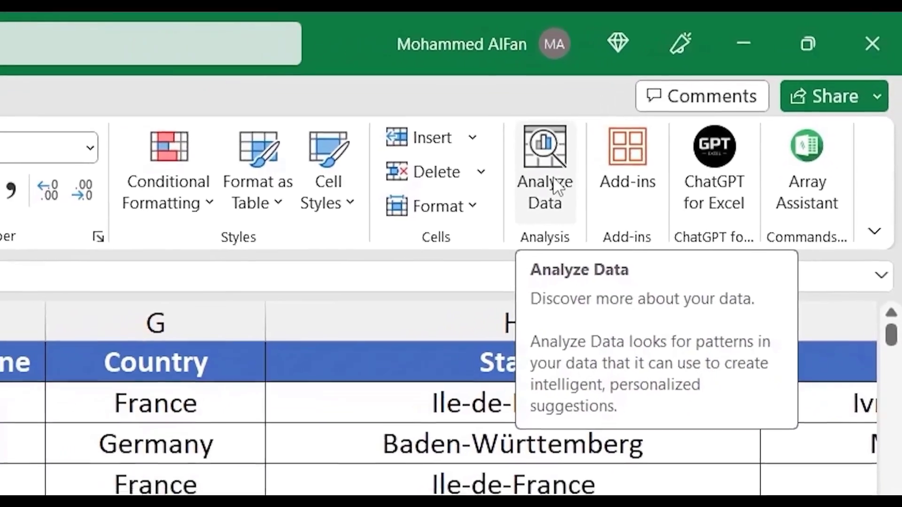
Step: Open Analyze Data and scroll through the suggested insights
left_click(503, 204)
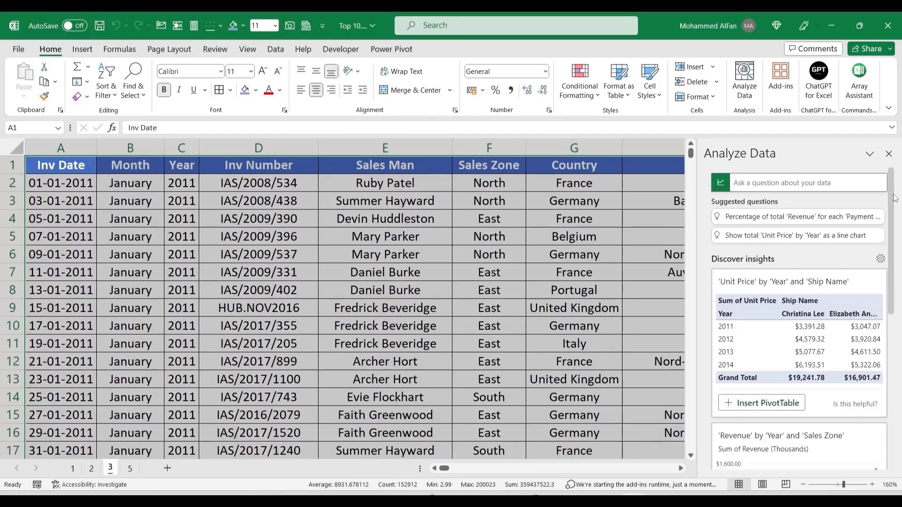
scroll(894, 198, "down", 3)
scroll(895, 188, "up", 2)
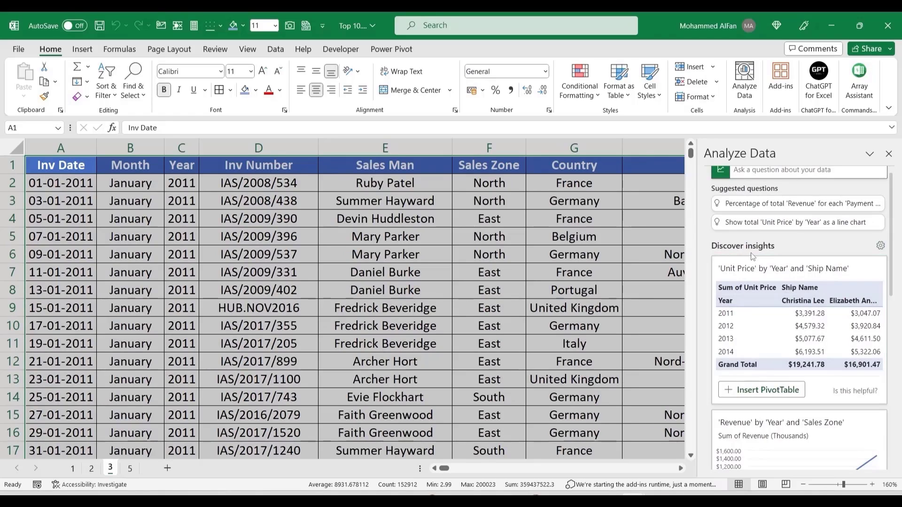
scroll(895, 187, "down", 6)
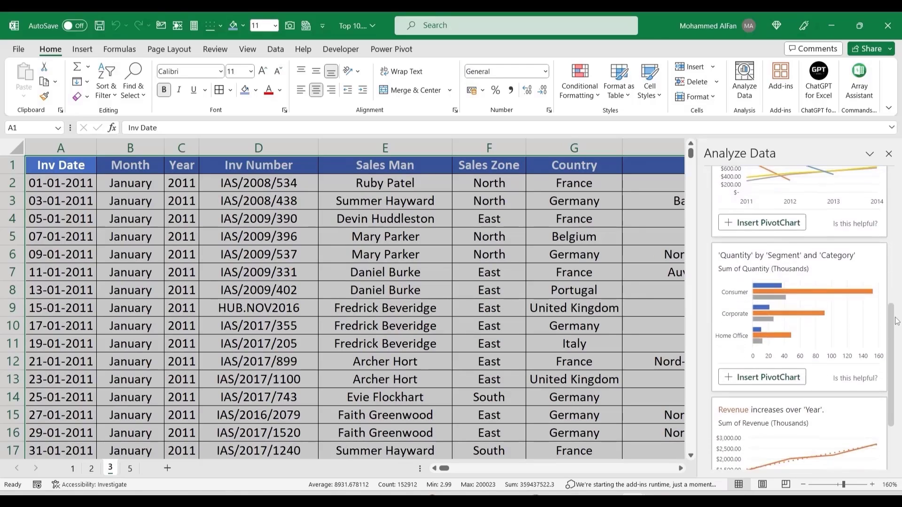
scroll(899, 212, "up", 4)
scroll(895, 213, "down", 8)
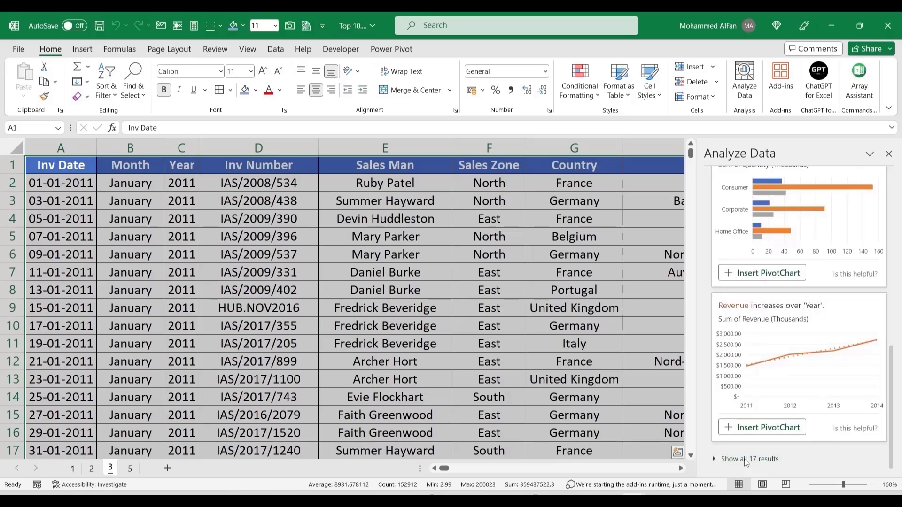
Step: Insert the Revenue-by-Year PivotChart from all 17 insights, then choose Delete on Suggestion1
left_click(746, 459)
scroll(900, 371, "down", 5)
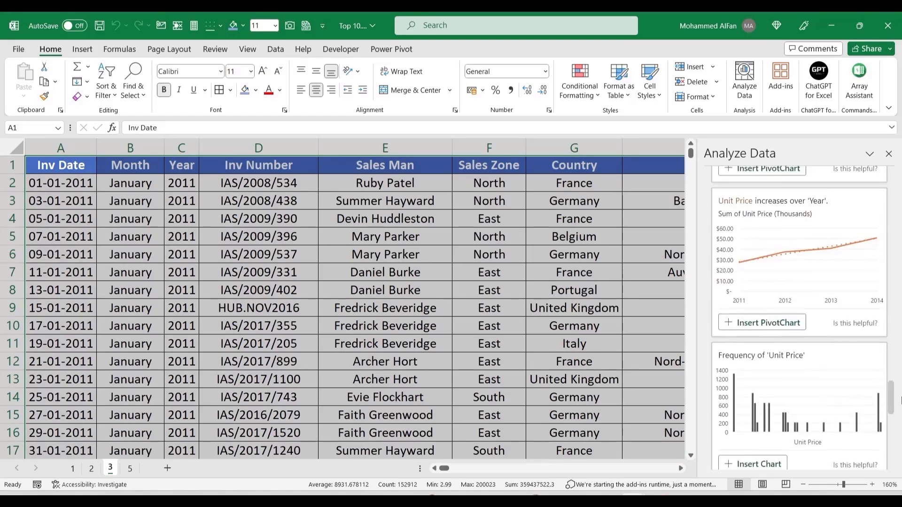
left_click_drag(900, 371, 901, 257)
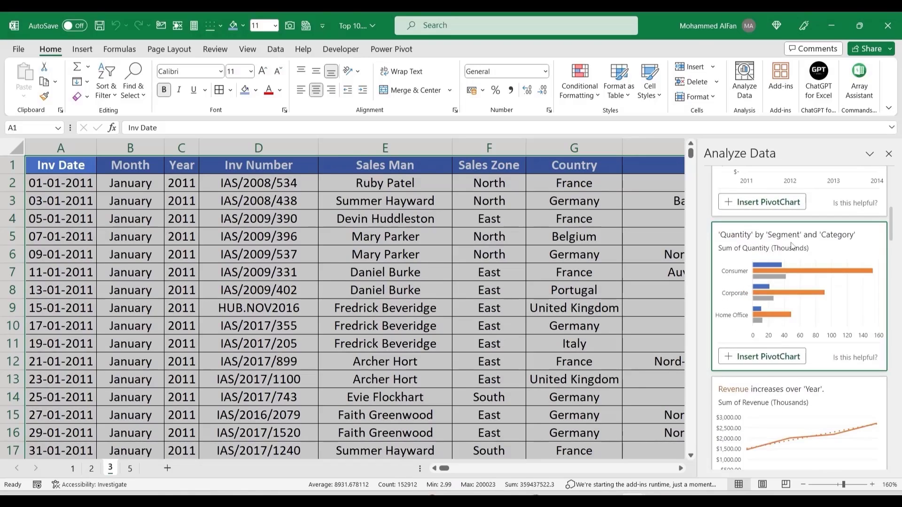
scroll(761, 387, "down", 3)
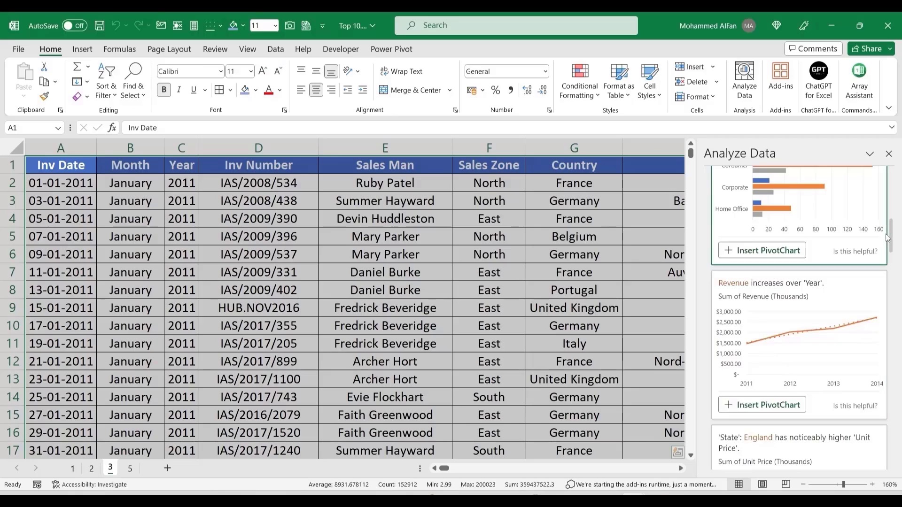
left_click(776, 410)
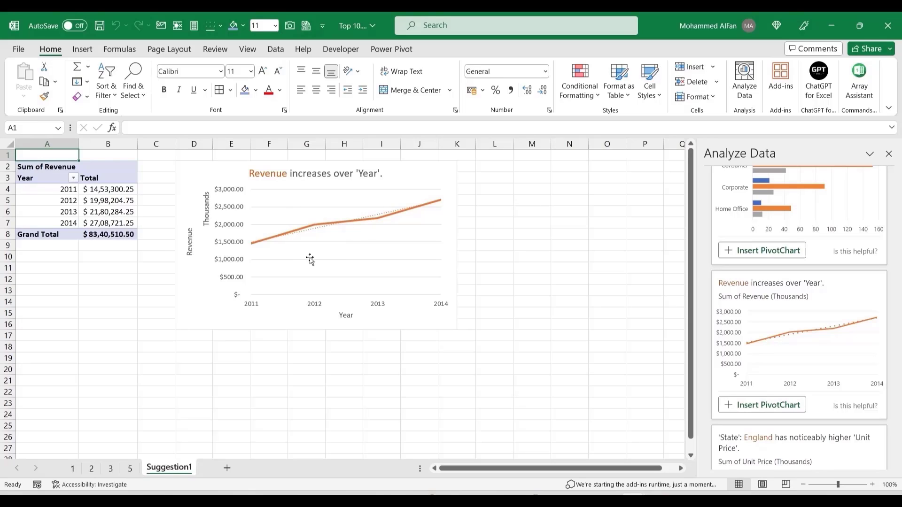
right_click(169, 467)
left_click(230, 306)
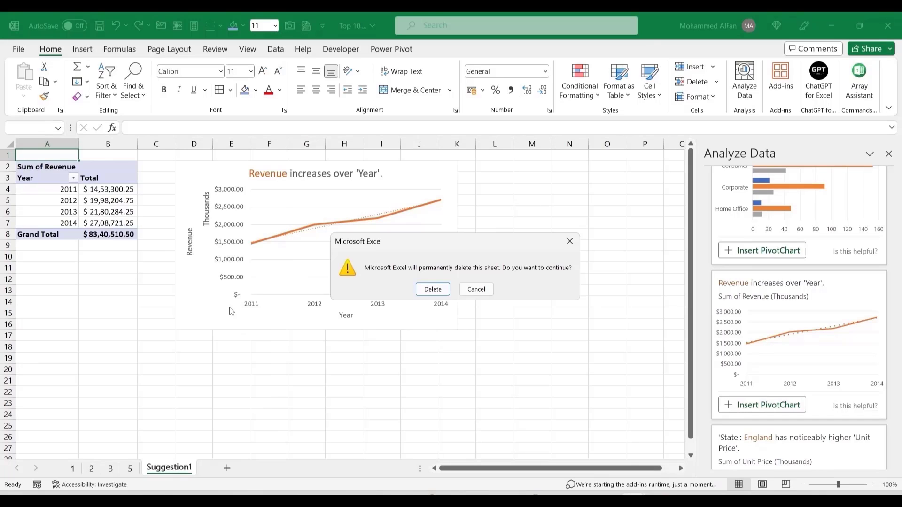
Step: Delete Suggestion1 and insert a pivot table answering 'Total revenue against each country'
left_click(432, 289)
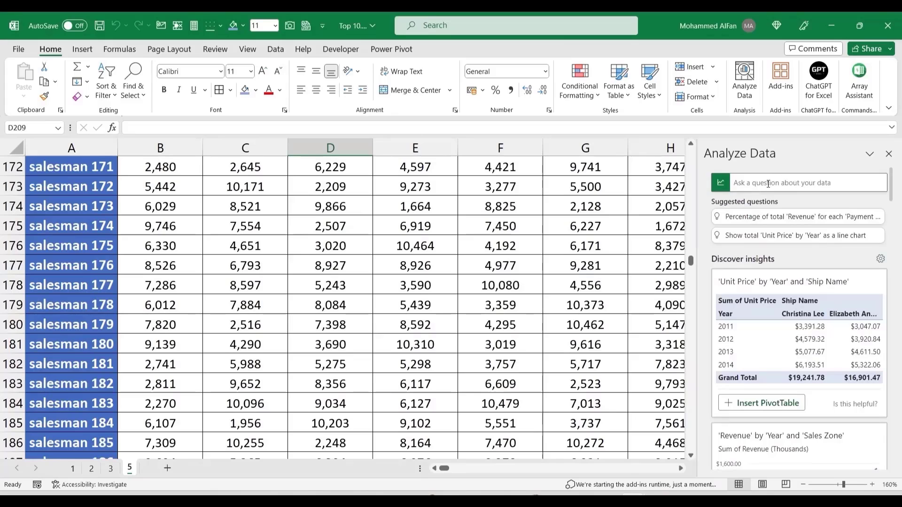
left_click(767, 183)
left_click(755, 183)
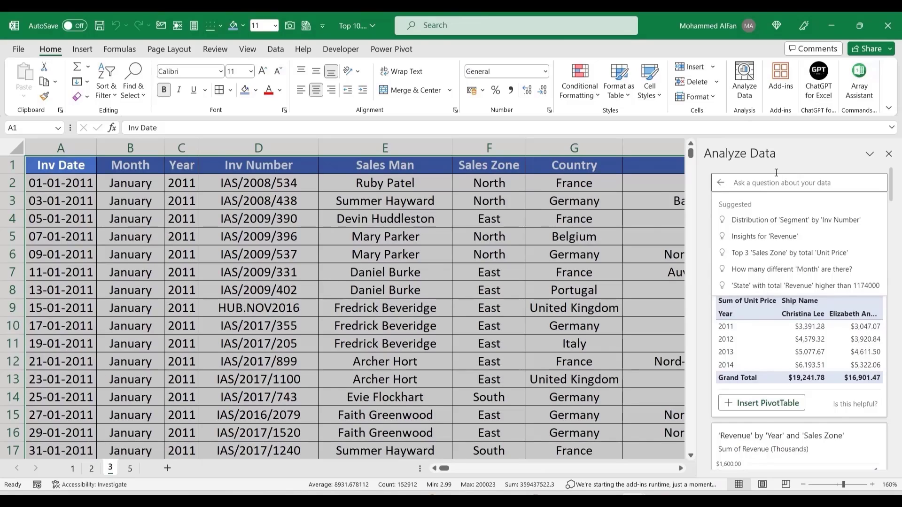
type("Total re")
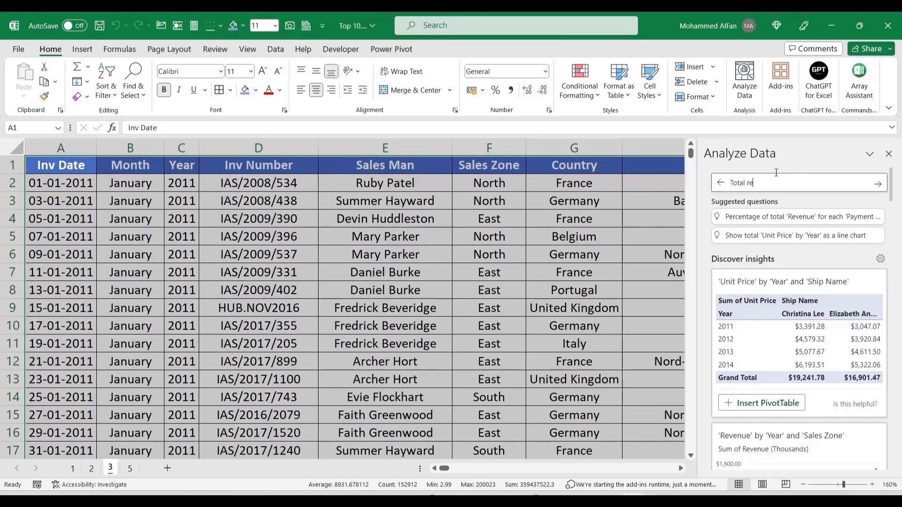
type("venue against each country")
key("Return")
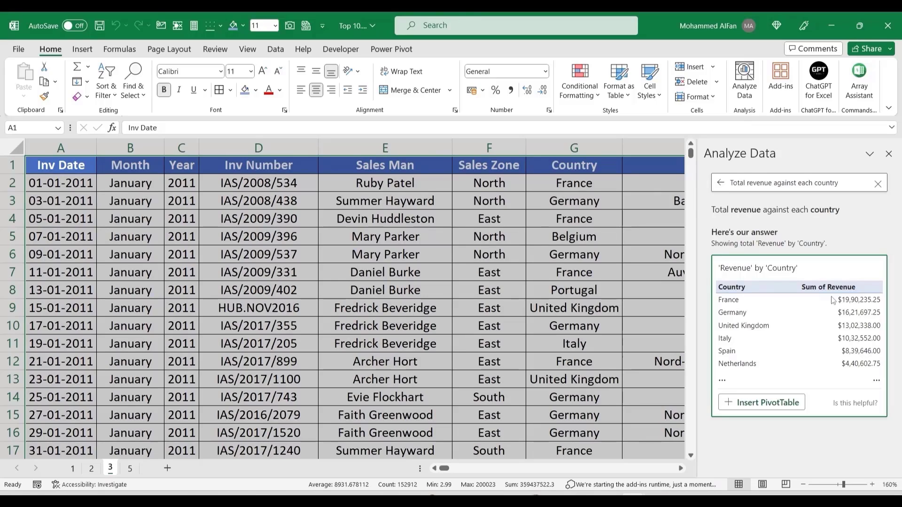
left_click(772, 406)
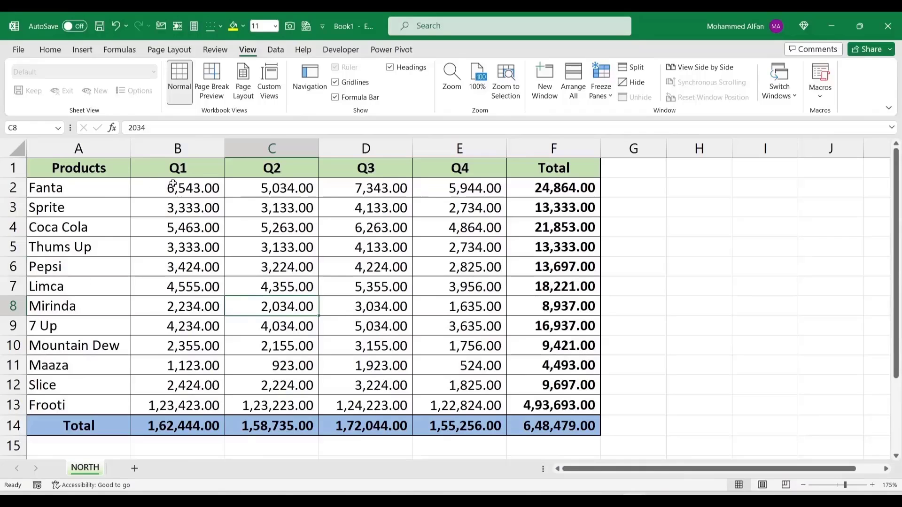
Step: Select the quarterly figures, Total column and Total row, then pick F4
left_click_drag(185, 186, 499, 406)
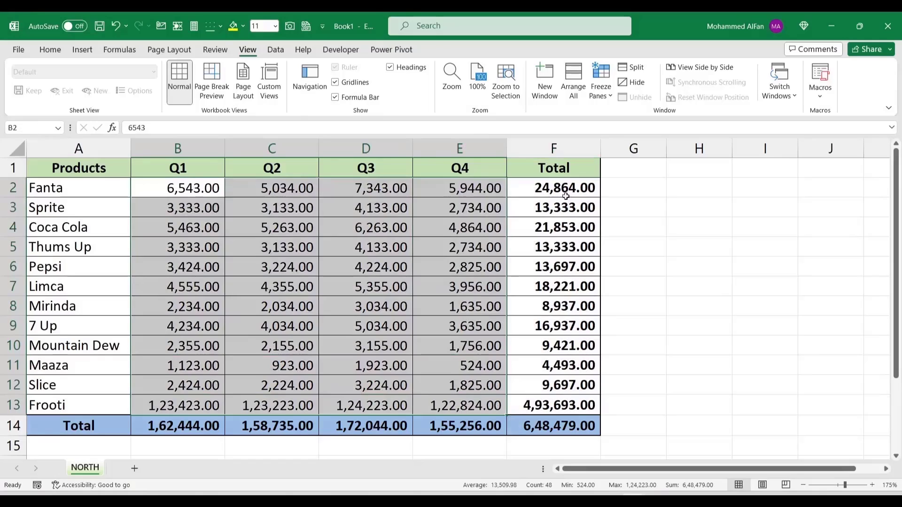
left_click(565, 190)
key("shift+Down")
key("shift+Down")
key("shift+Down")
key("shift+Down")
key("shift+Down")
key("shift+Down")
key("shift+Down")
key("shift+Down")
key("shift+Down")
key("shift+Down")
key("shift+Down")
key("shift+Down")
key("ctrl+Down")
key("shift+Left")
key("shift+Left")
key("shift+Left")
key("shift+Left")
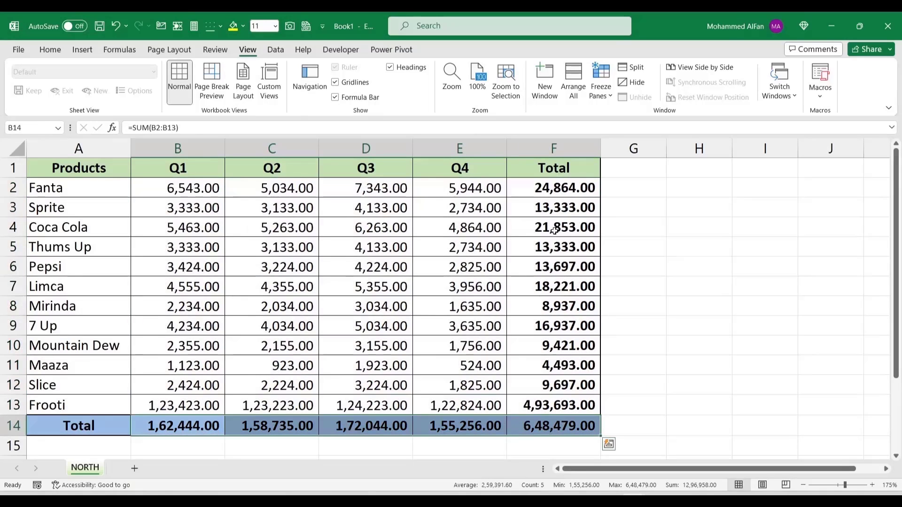
left_click(571, 230)
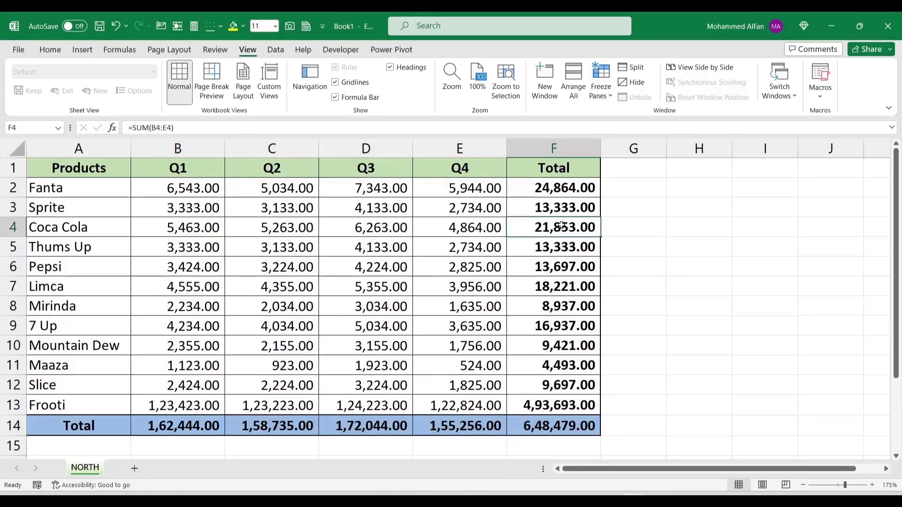
Step: Add a note reading 'Good Job' to the Coca Cola total in F4
key("shift+F2")
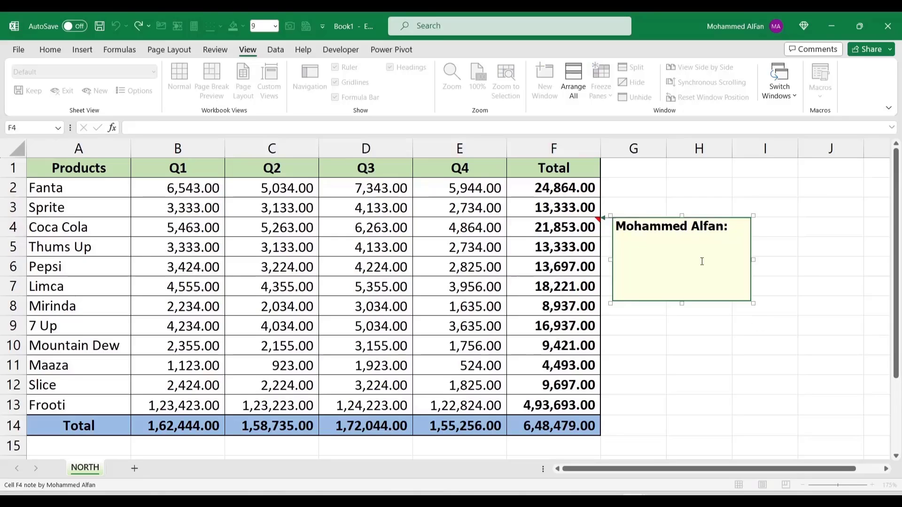
type("Good Job")
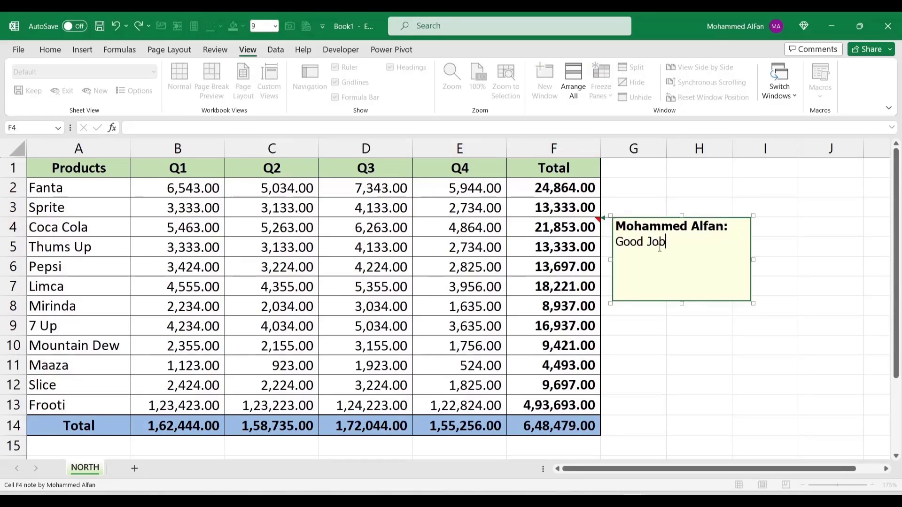
left_click(631, 347)
mouse_move(574, 228)
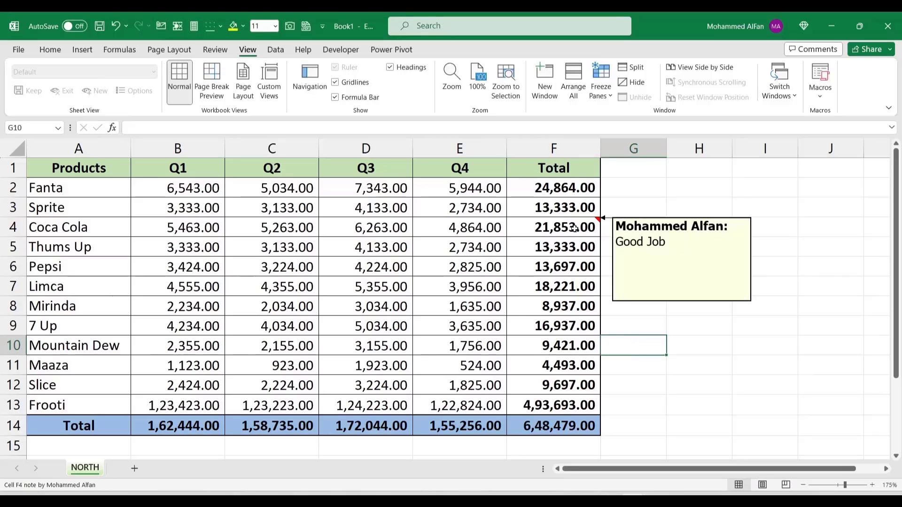
left_click(568, 247)
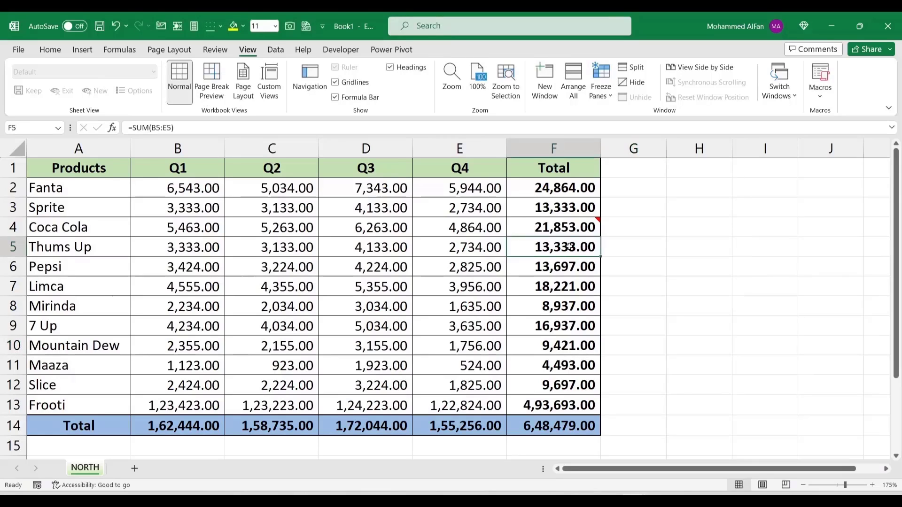
Step: Append +N("Good Job") on a second line of the Mirinda total formula in F8
left_click(558, 269)
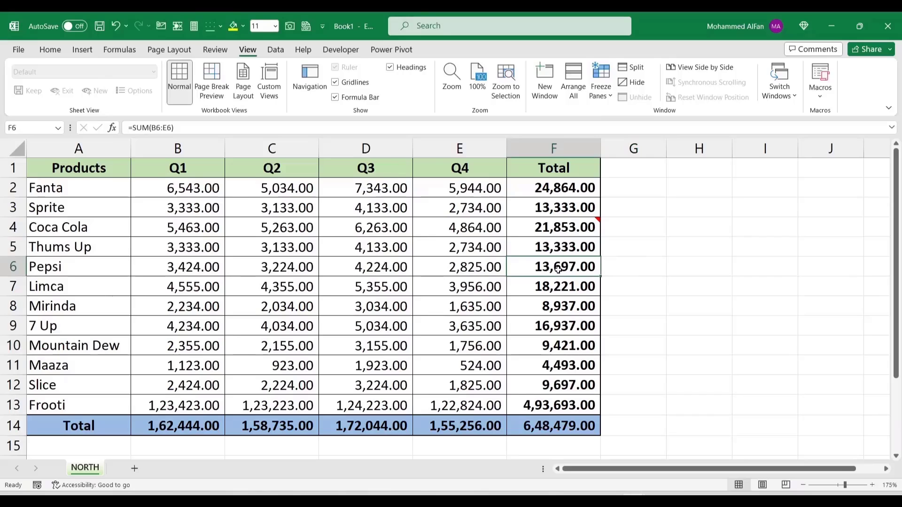
left_click(566, 306)
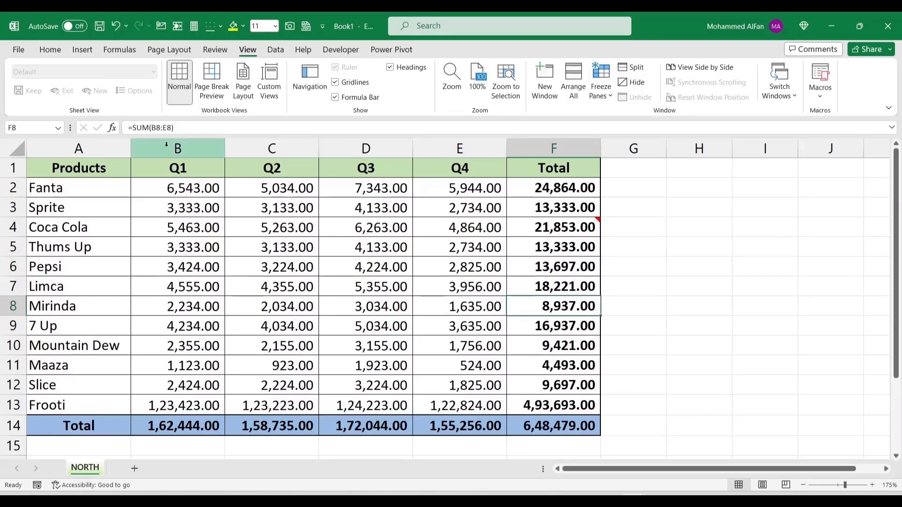
left_click(185, 128)
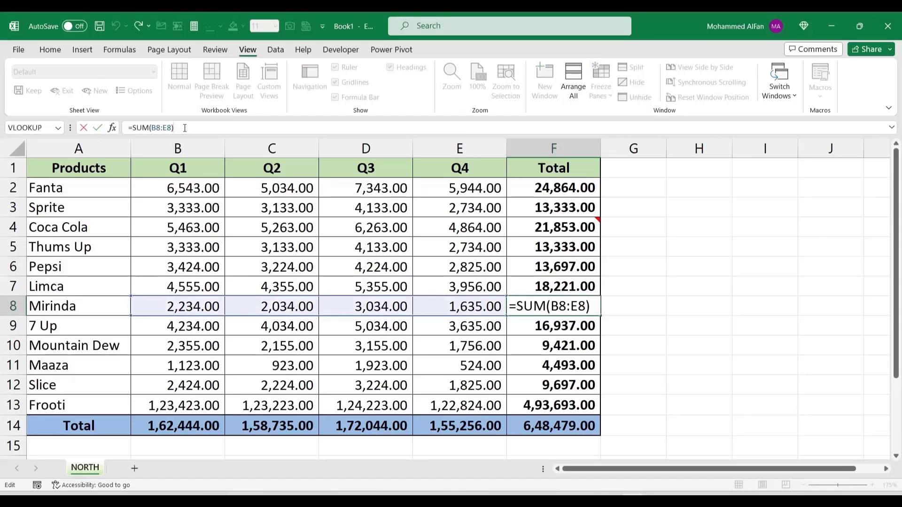
key("alt+Return")
type("+")
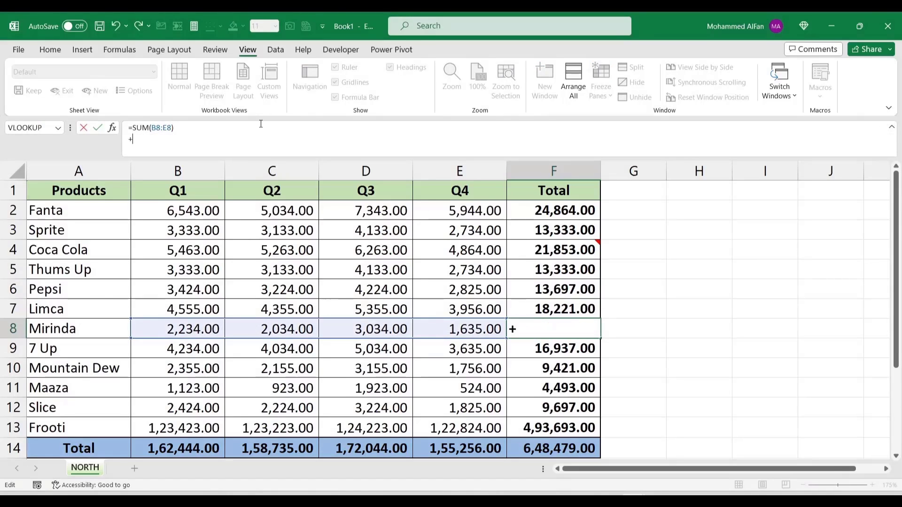
type("N(")
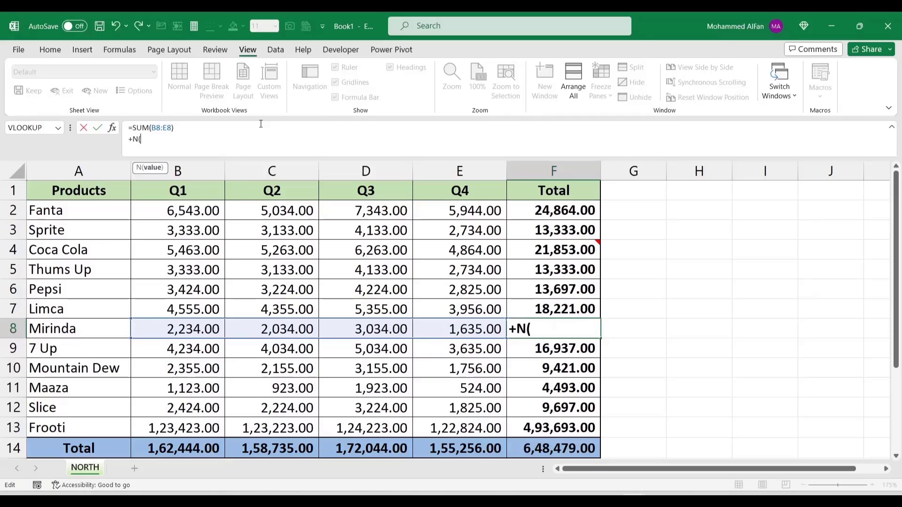
type("\"Good Job\"")
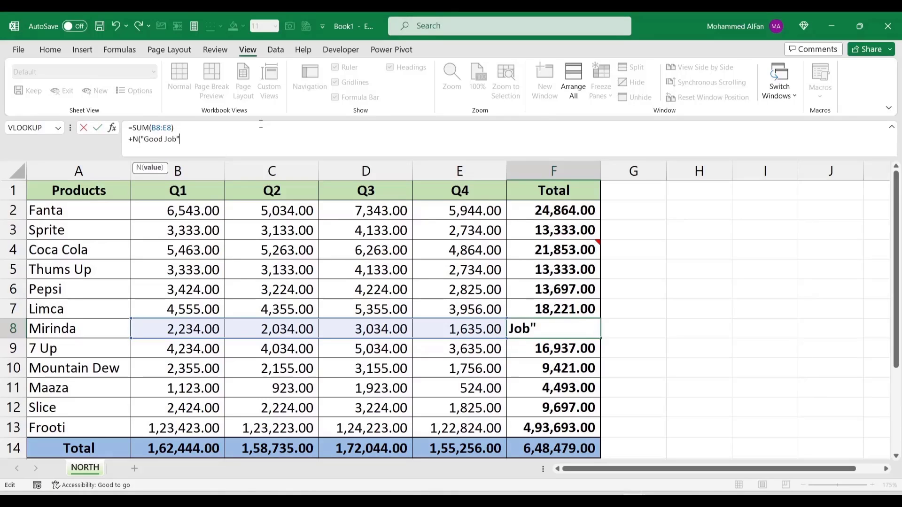
type(")")
key("Return")
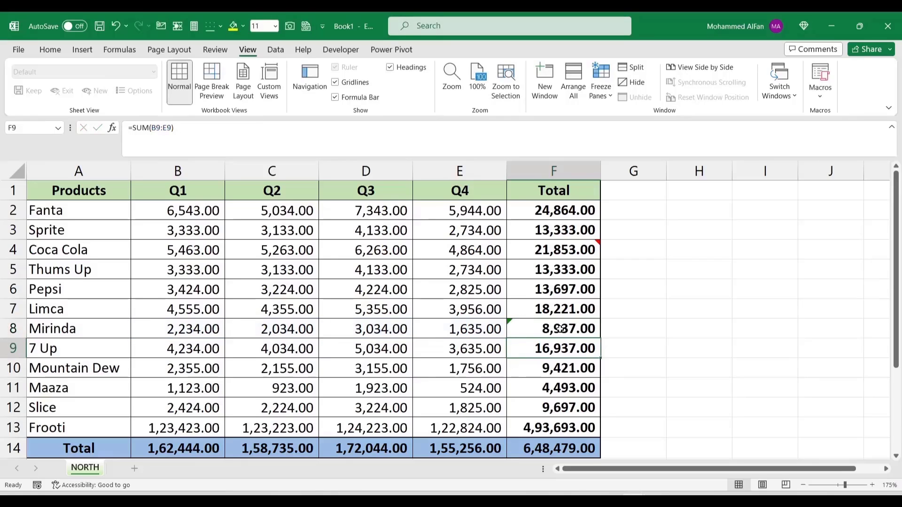
Step: Leave the 7 Up total unchanged and reselect F8 to view its two-line formula
key("F2")
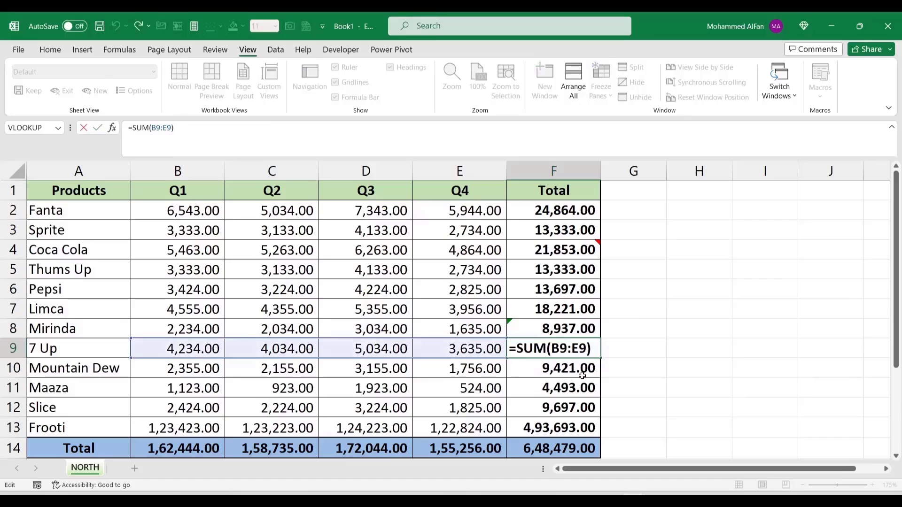
key("Escape")
left_click(561, 328)
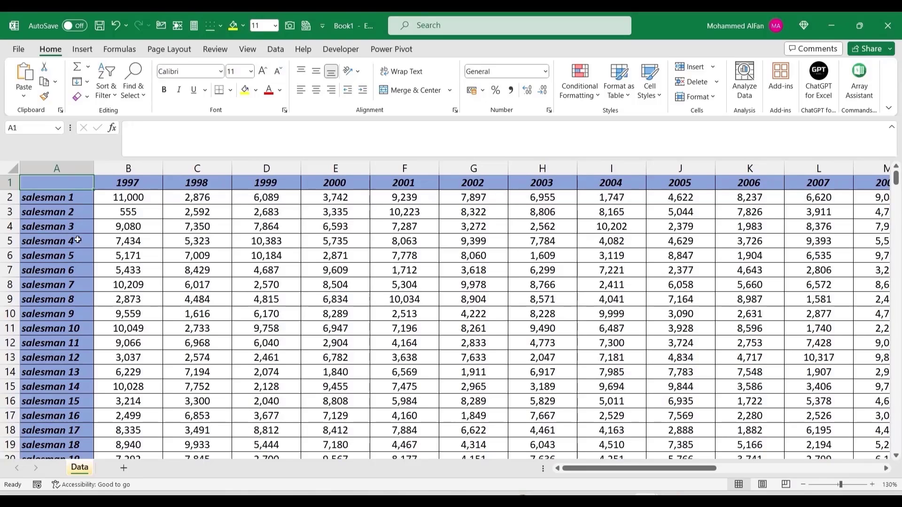
Step: Explore the Data sheet's extent with Ctrl+arrow jumps, checking the 1997 and 1998 totals
left_click(83, 195)
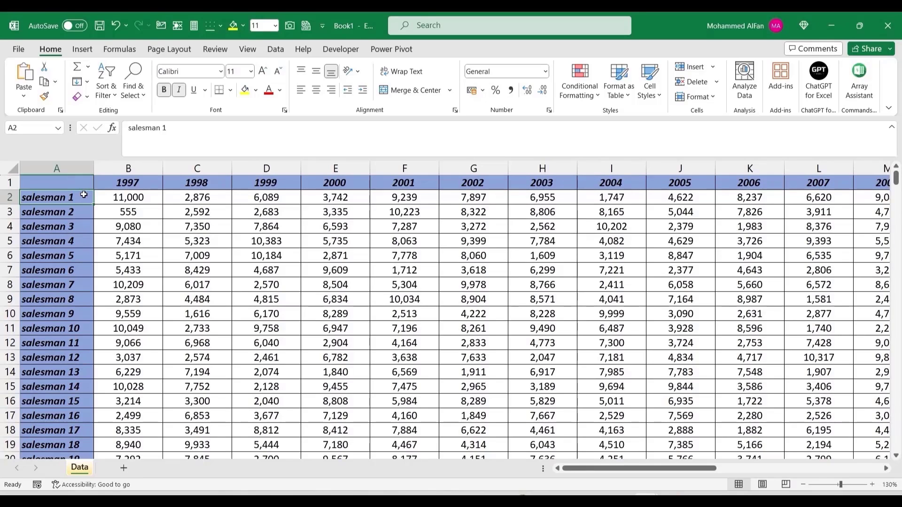
key("ctrl+Down")
key("ctrl+Up")
key("Up")
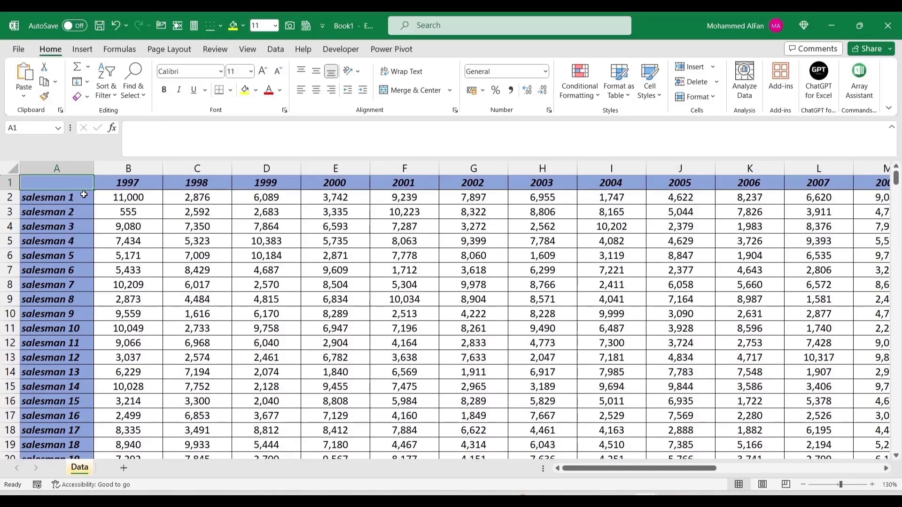
key("ctrl+Right")
key("ctrl+Right")
key("ctrl+Left")
key("ctrl+Left")
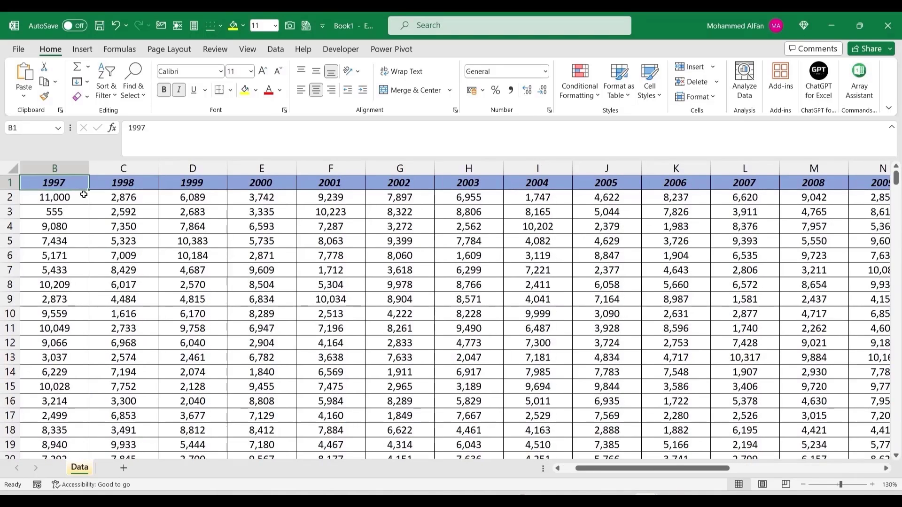
key("ctrl+shift+Down")
key("ctrl+shift+Down")
left_click(145, 213)
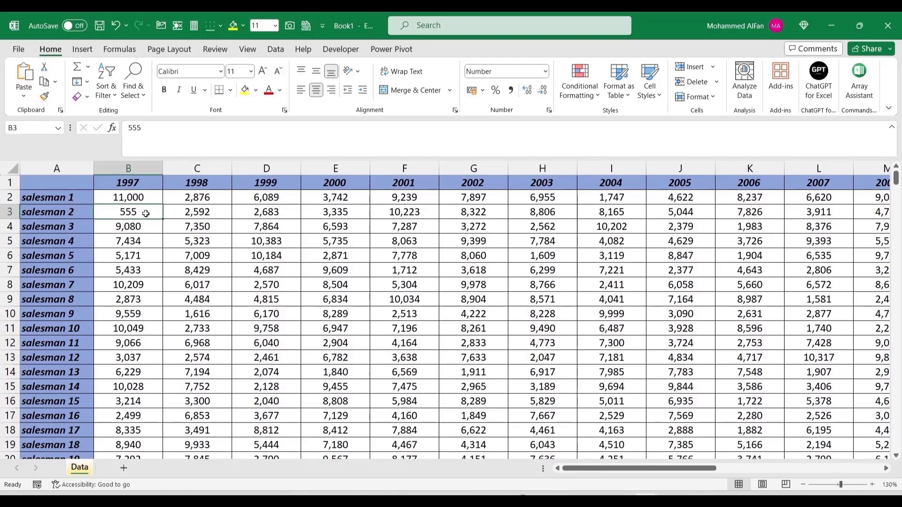
key("ctrl+Down")
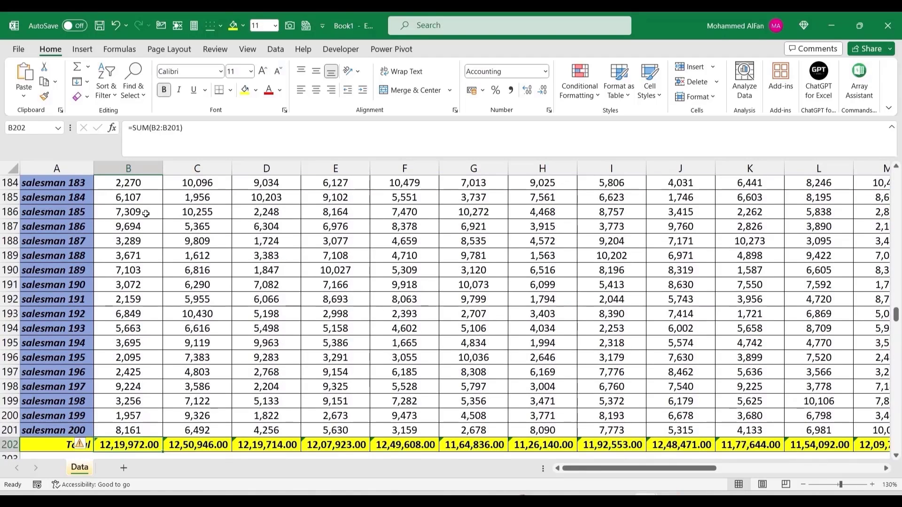
scroll(192, 348, "down", 2)
left_click(175, 362)
left_click(118, 363)
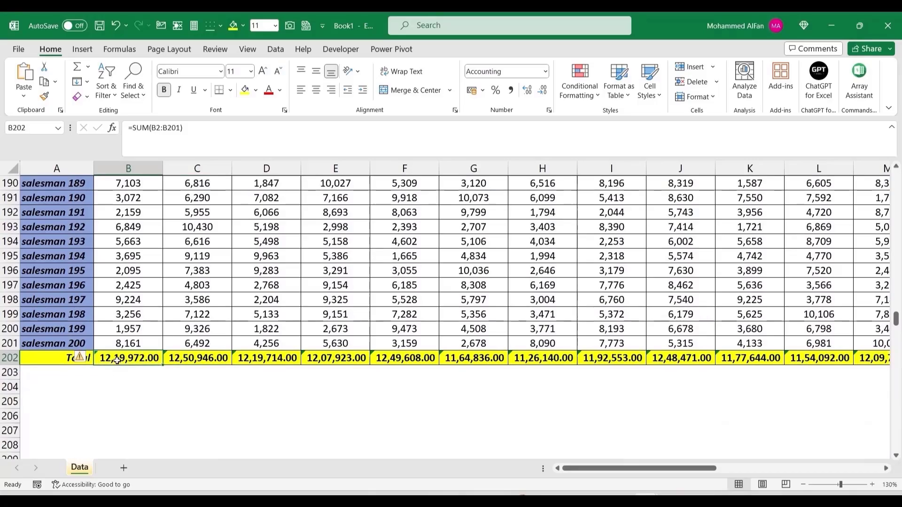
key("ctrl+Up")
Step: Set salesman 1's 1997 value to 50000 and salesman 2's to 525000
left_click(154, 193)
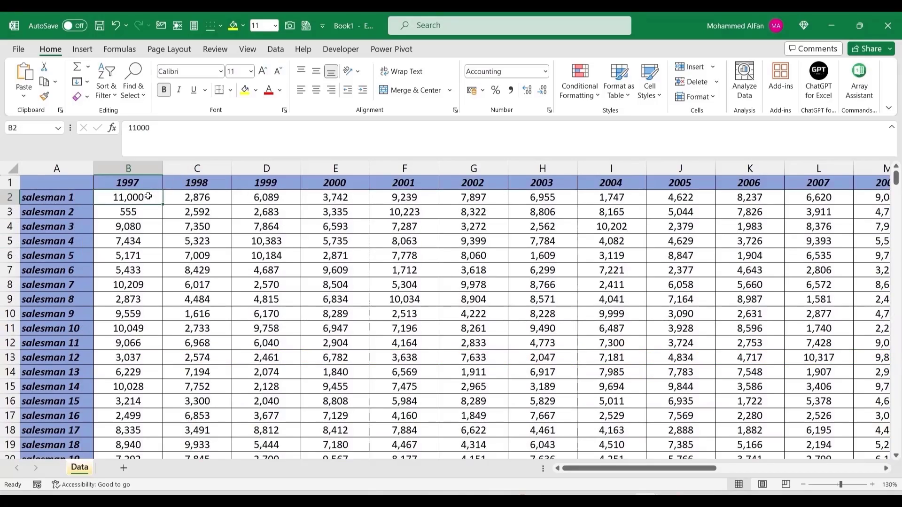
type("50000")
key("Return")
mouse_move(896, 177)
left_mouse_down()
mouse_move(896, 324)
mouse_move(896, 177)
left_mouse_up()
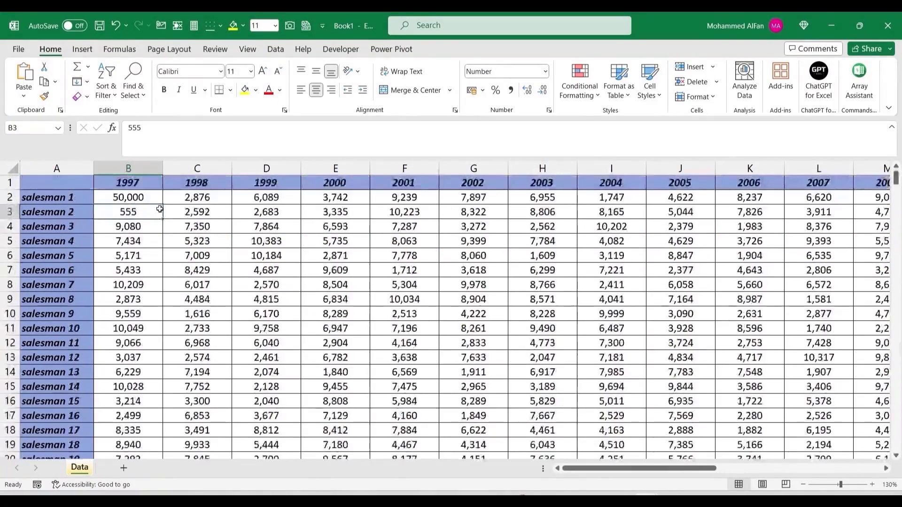
type("525000")
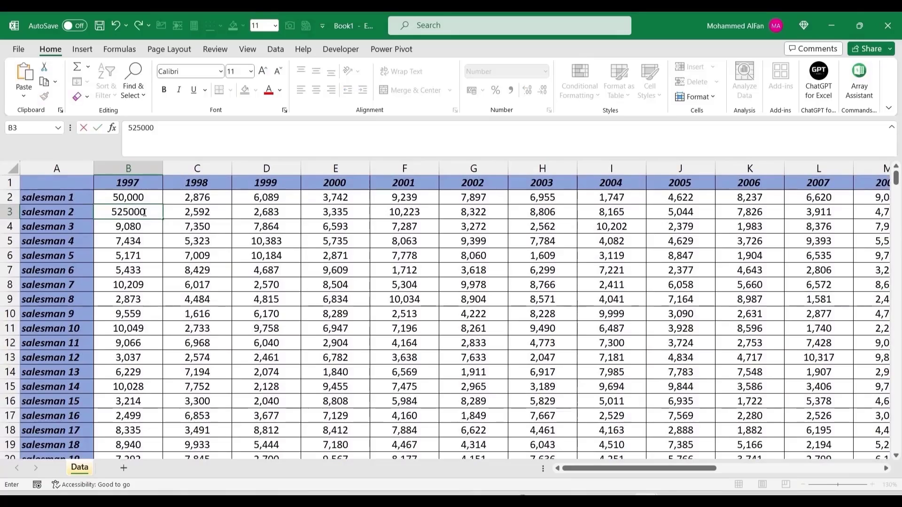
key("Return")
left_click_drag(895, 180, 896, 325)
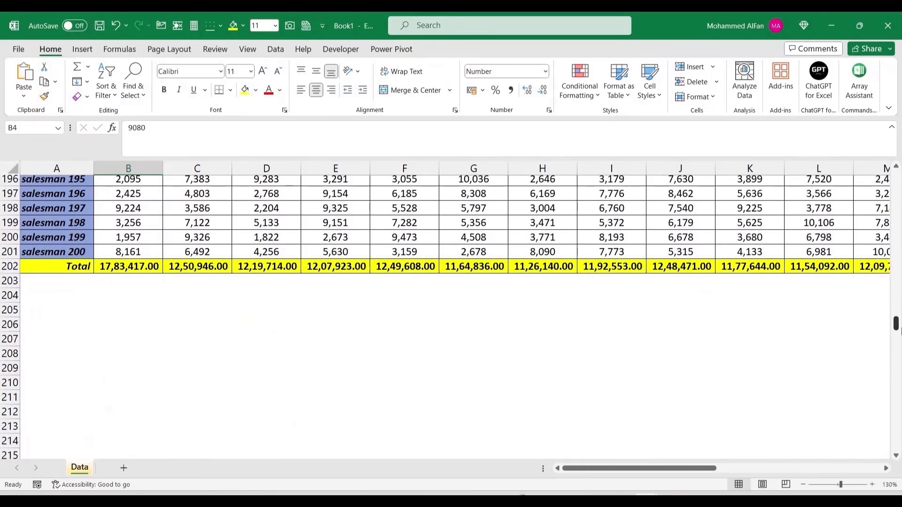
Step: Select the Total row A202:J202 to review the updated yearly totals
left_click_drag(38, 267, 672, 272)
scroll(50, 282, "up", 20)
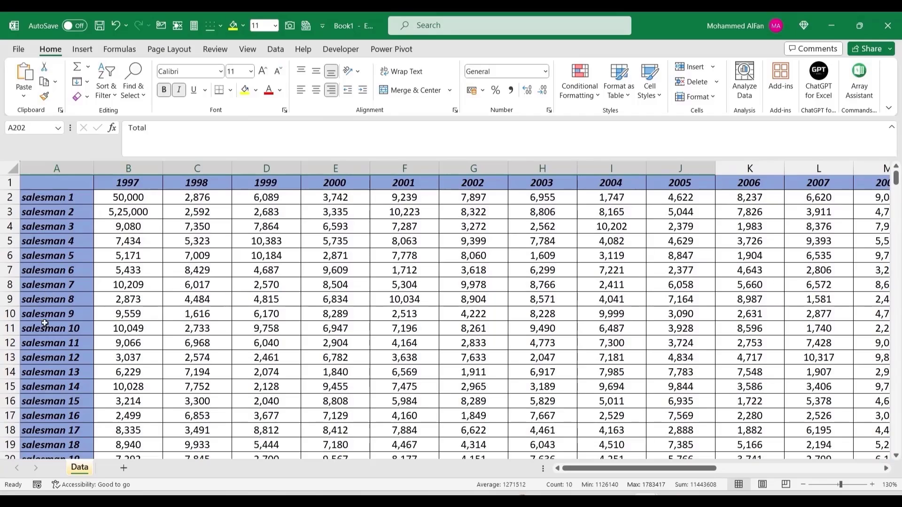
key("Down")
left_click(214, 403)
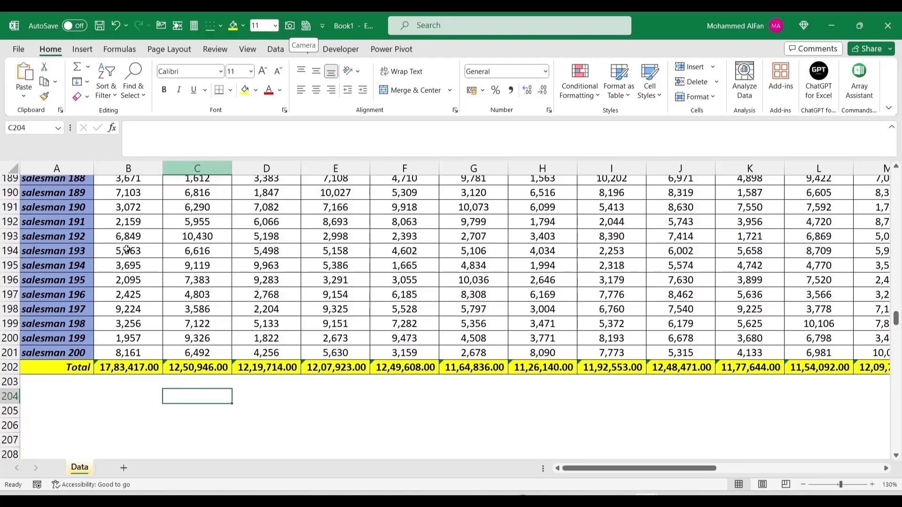
Step: Select and copy the yellow Total row 202 across all its columns
left_click(62, 368)
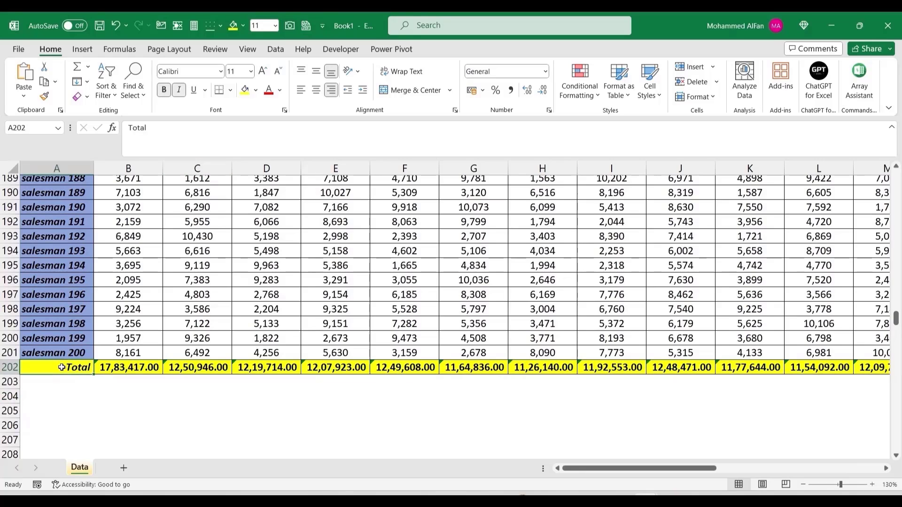
key("ctrl+shift+Right")
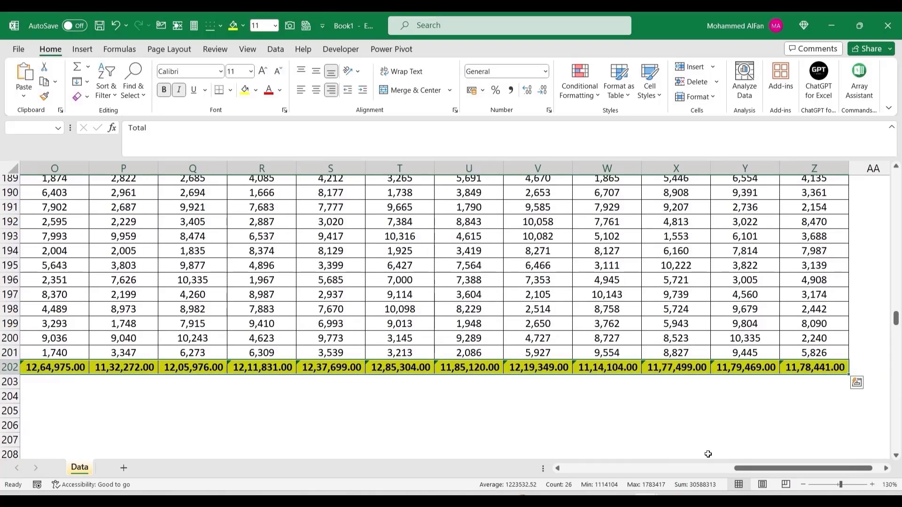
left_click_drag(751, 469, 759, 470)
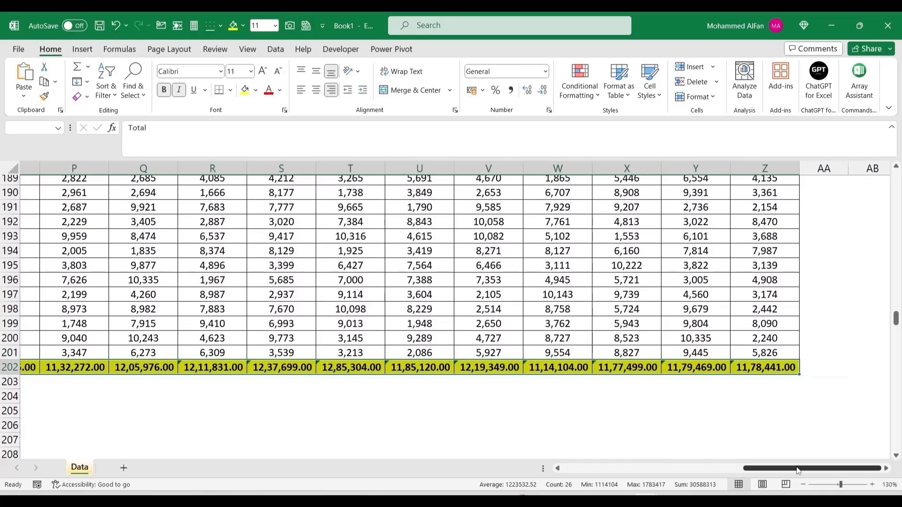
left_click_drag(752, 466, 574, 468)
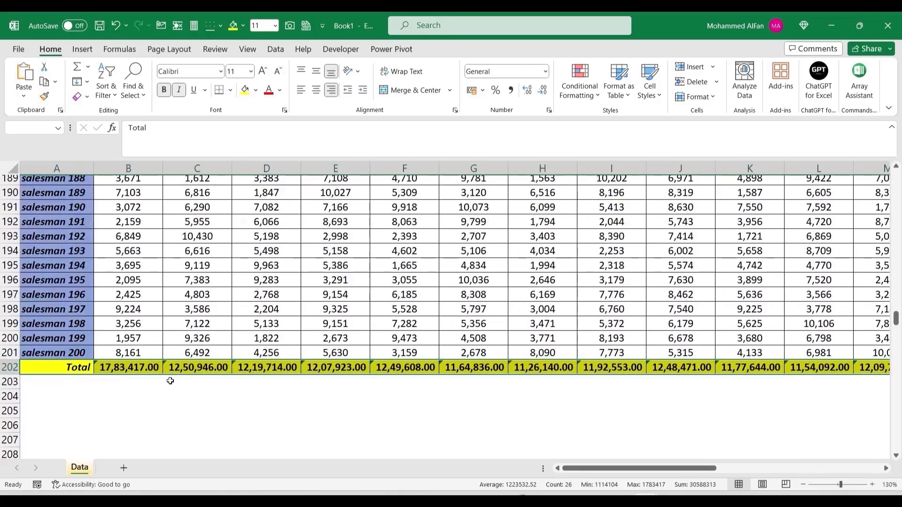
key("ctrl+c")
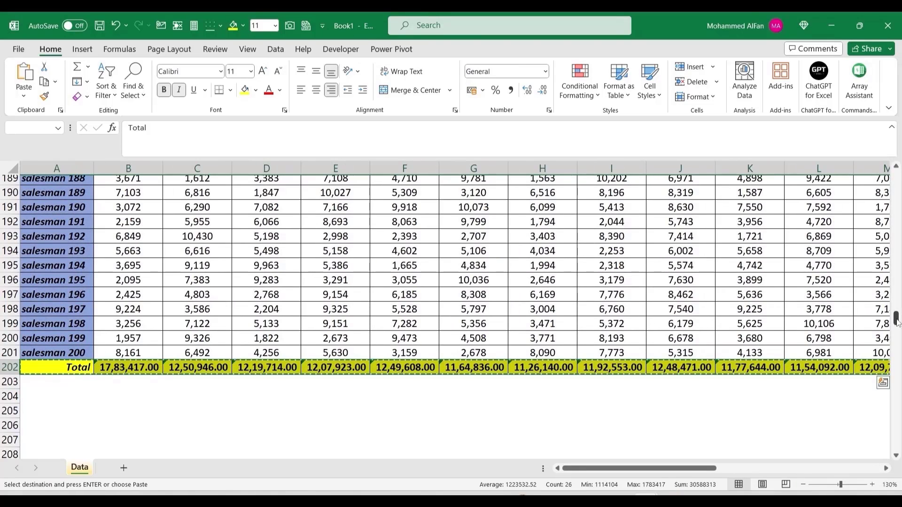
Step: Paste a linked Camera picture of the Total row and drag it onto row 10
left_click_drag(896, 319, 896, 179)
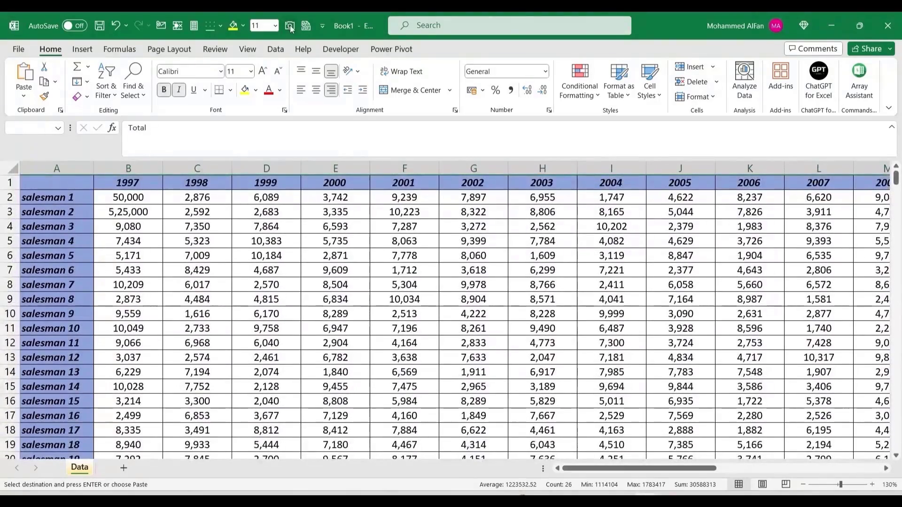
left_click(290, 27)
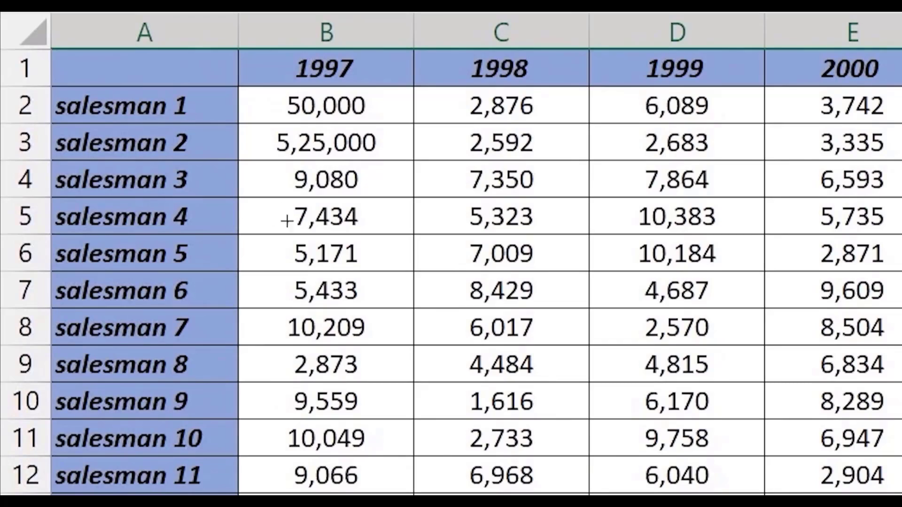
left_click(282, 219)
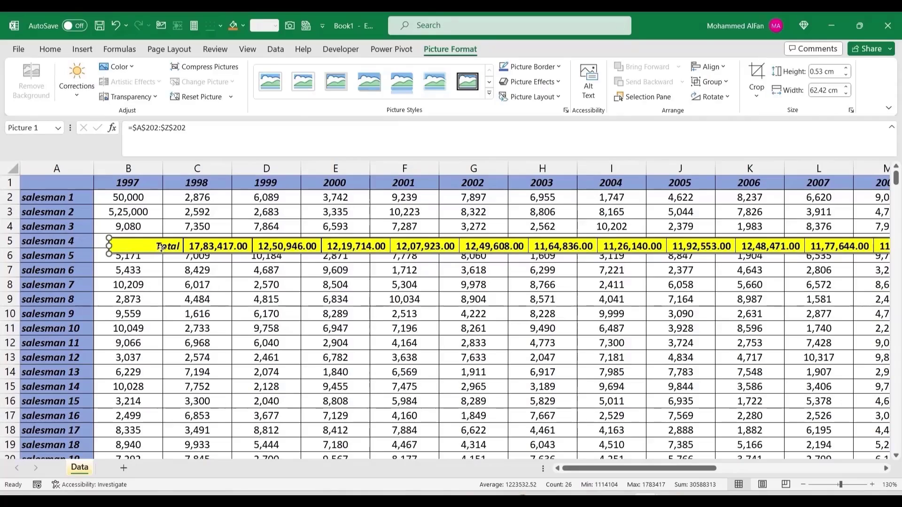
left_click_drag(161, 248, 104, 318)
left_click(142, 197)
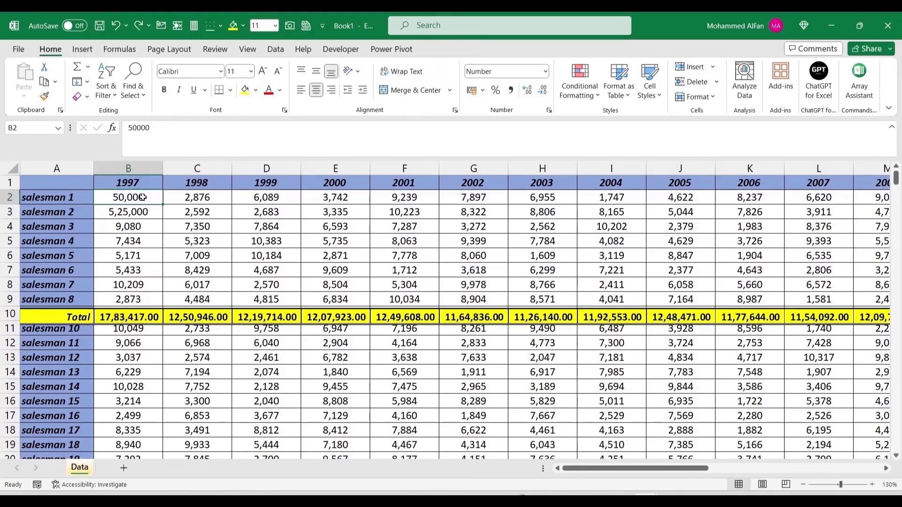
Step: Change B2 to 65,000 and C4 to 50,000
type("65000")
key("Return")
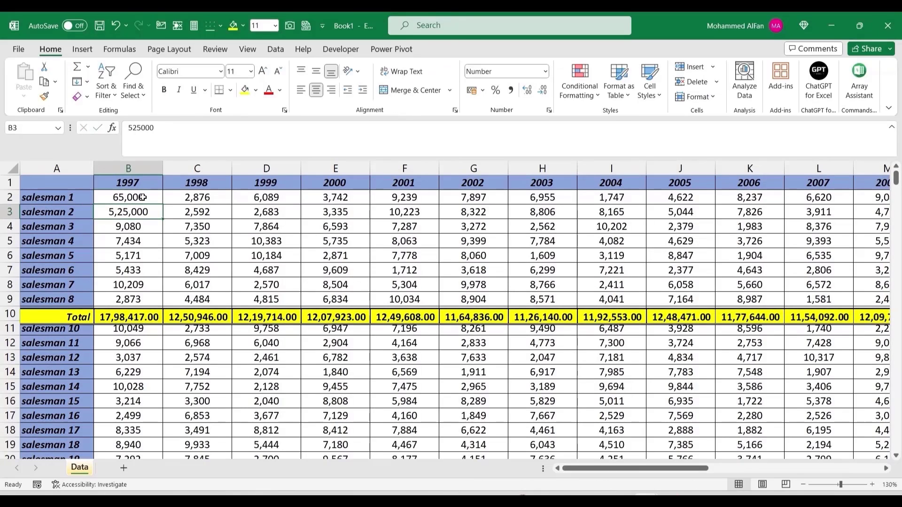
left_click(213, 222)
type("50000")
key("Return")
Step: Remove the floating Total picture and return to the top of the sheet
left_click_drag(236, 318, 210, 318)
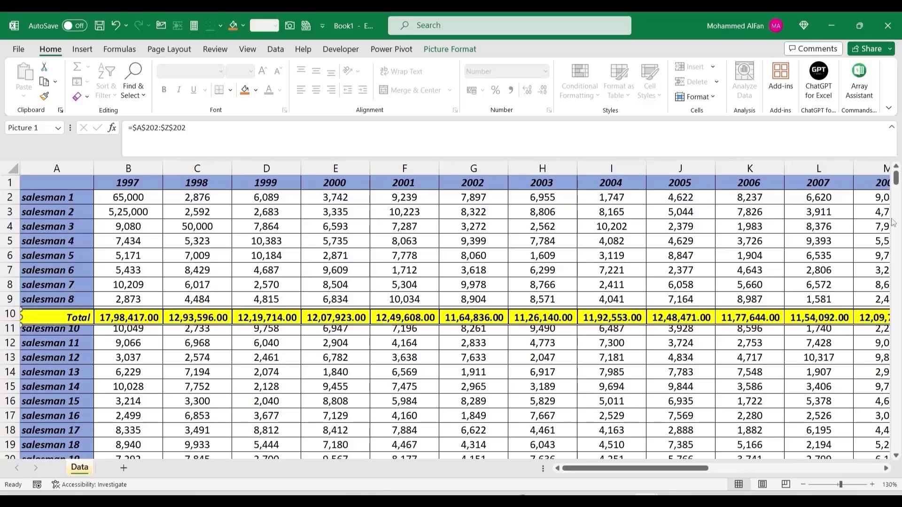
key("ctrl+z")
key("ctrl+z")
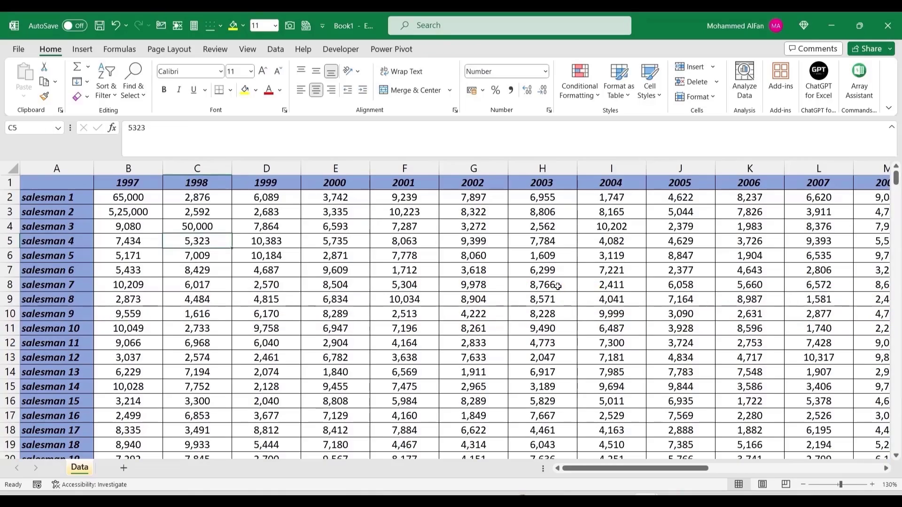
left_click_drag(896, 179, 896, 320)
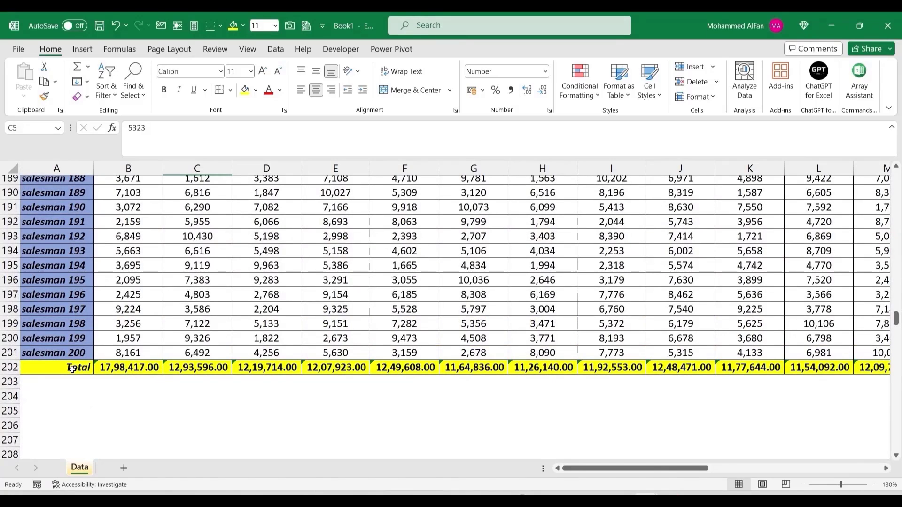
key("ctrl+z")
Step: Add a new blank Sheet3, then on Data try a multi-range selection of the 1997, 1999 and 2001 columns
left_click(124, 468)
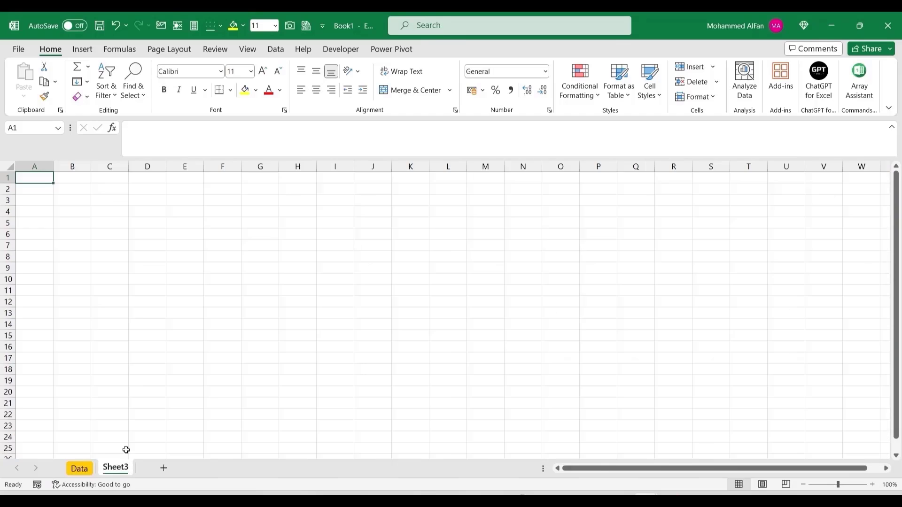
key("ctrl+Page_Up")
left_click(179, 298)
left_click_drag(133, 184, 134, 300)
left_click_drag(272, 185, 271, 285)
left_click_drag(404, 183, 417, 286)
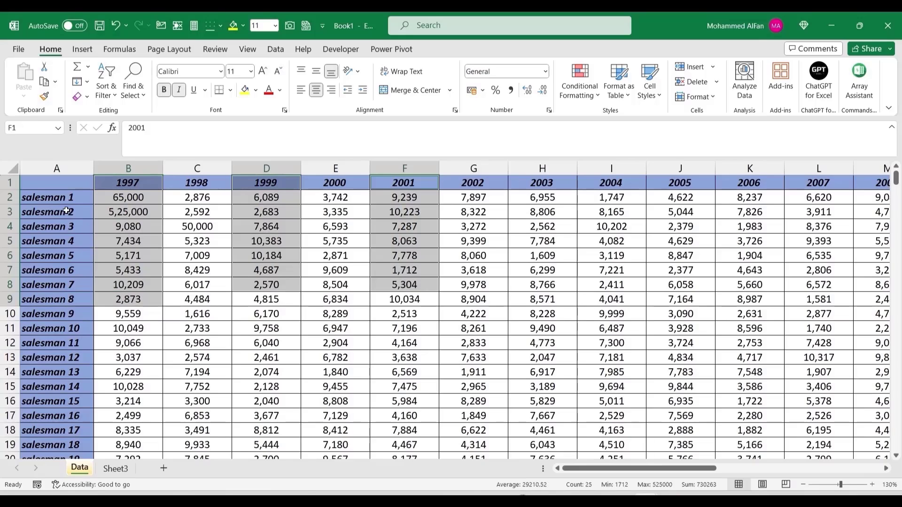
left_click(128, 303)
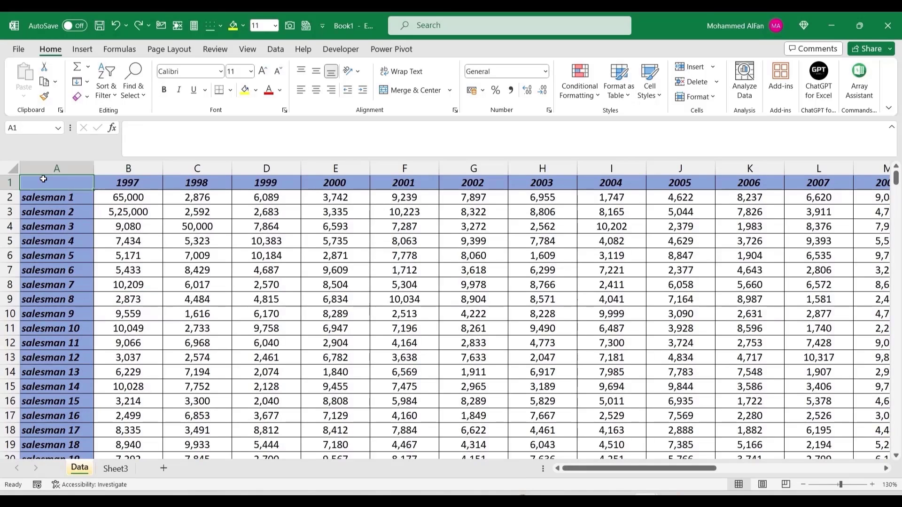
Step: Copy Data A1:B11 and place it as a linked Camera picture at Sheet3 A1
left_click_drag(47, 182, 141, 326)
key("ctrl+c")
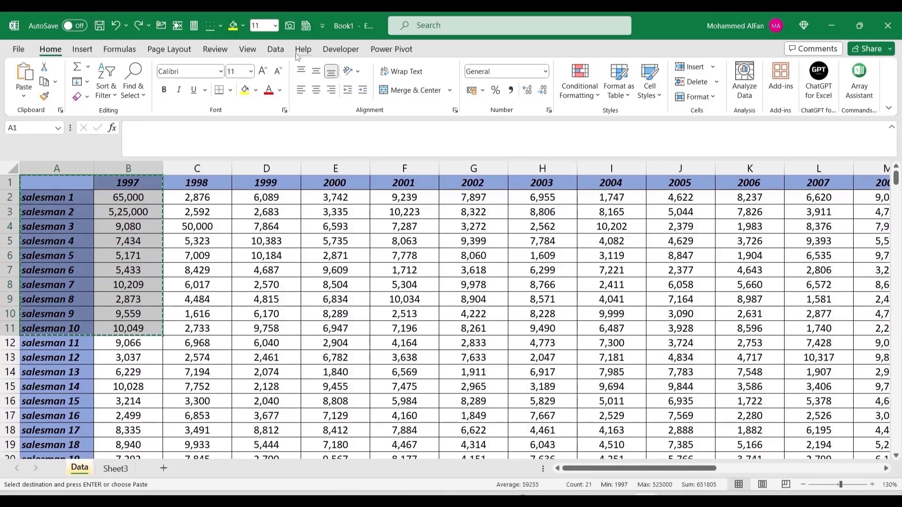
left_click(290, 26)
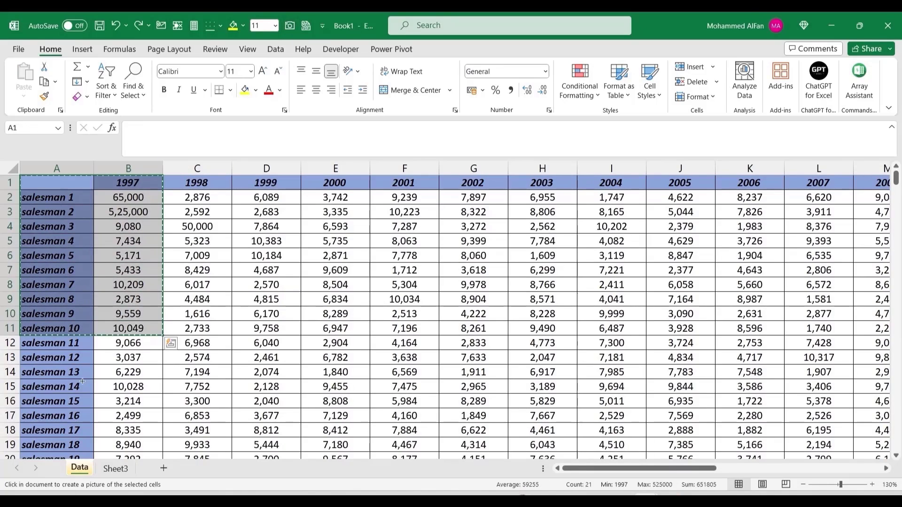
left_click(115, 468)
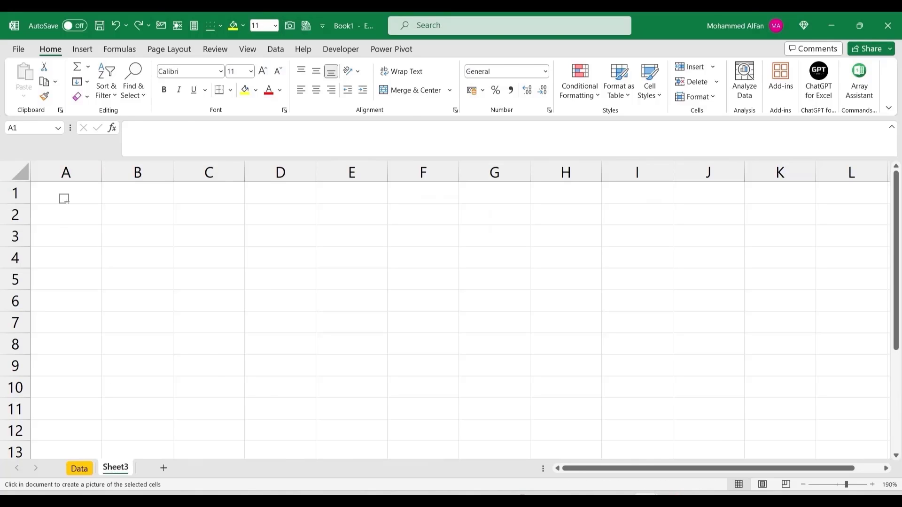
left_click(59, 193)
left_click_drag(154, 239, 127, 229)
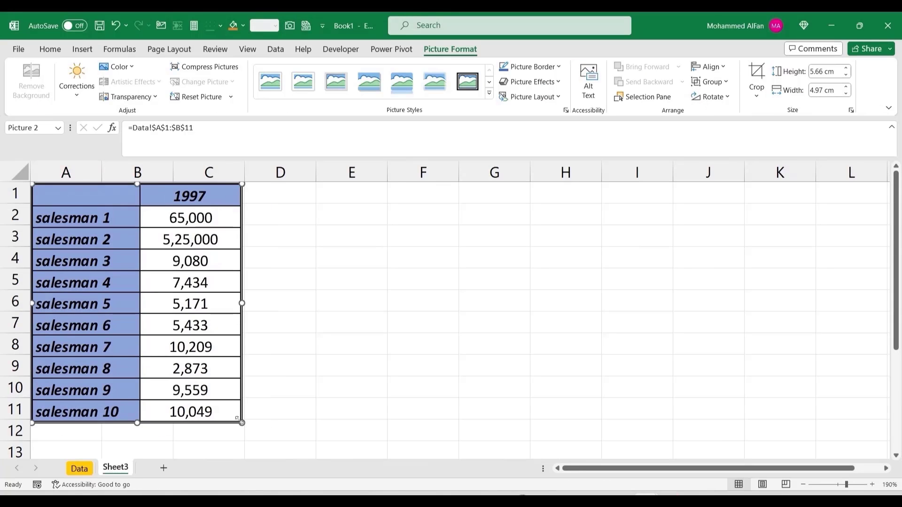
left_click(79, 468)
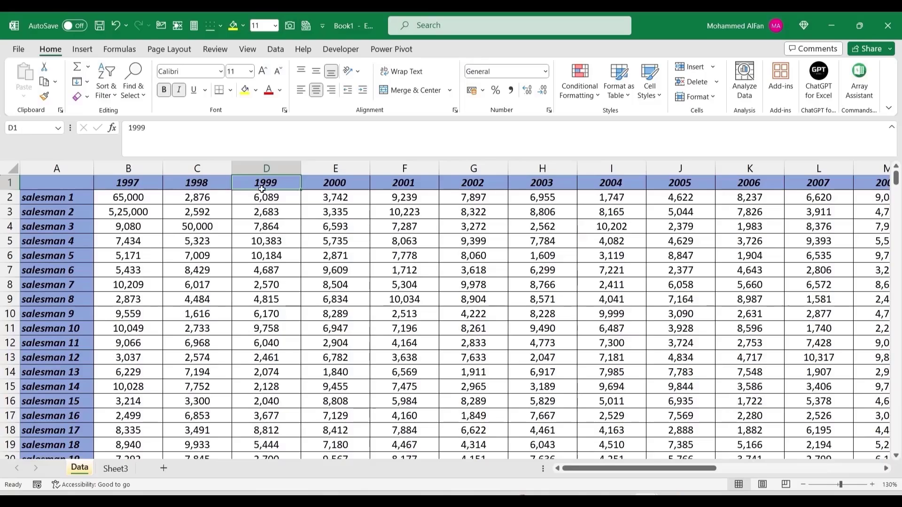
Step: Place a linked Camera picture of the 1999 column D1:D11 beside the 1997 picture on Sheet3
left_click_drag(261, 189, 281, 324)
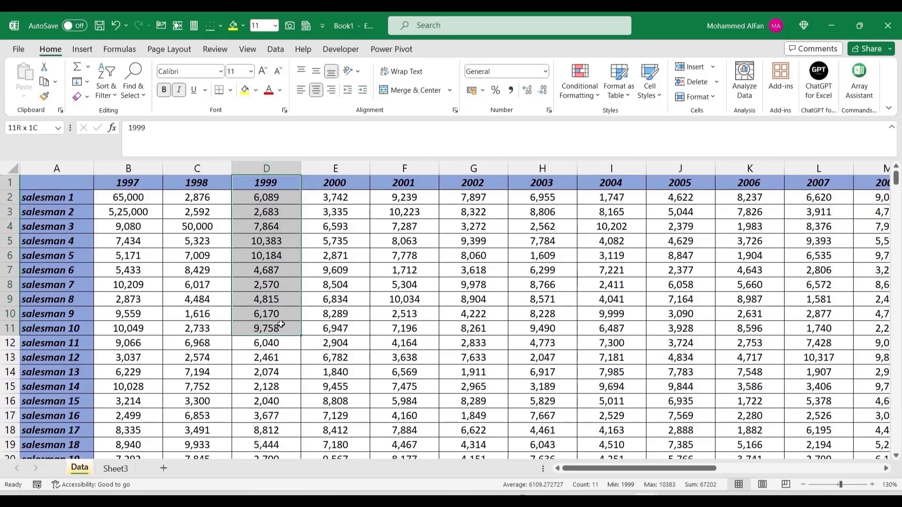
key("ctrl+c")
left_click(290, 28)
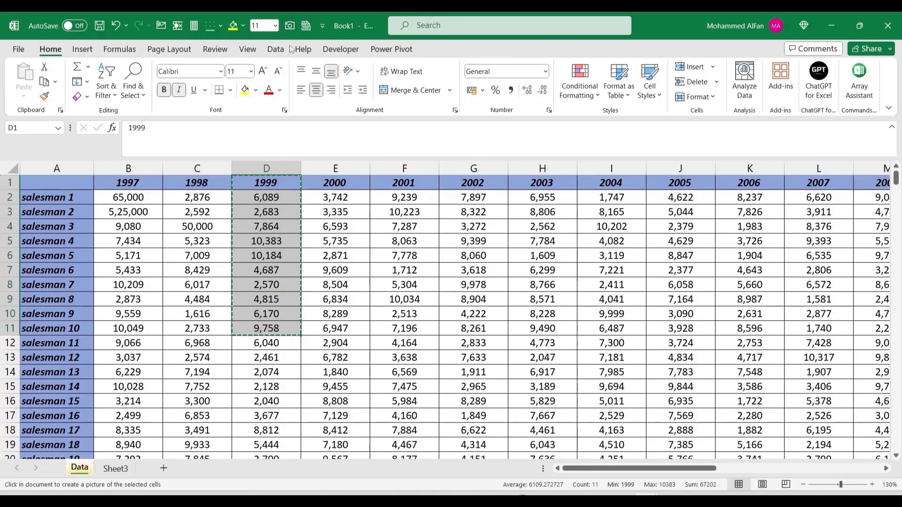
left_click(115, 468)
left_click(222, 210)
left_click_drag(262, 245, 235, 224)
left_click(79, 468)
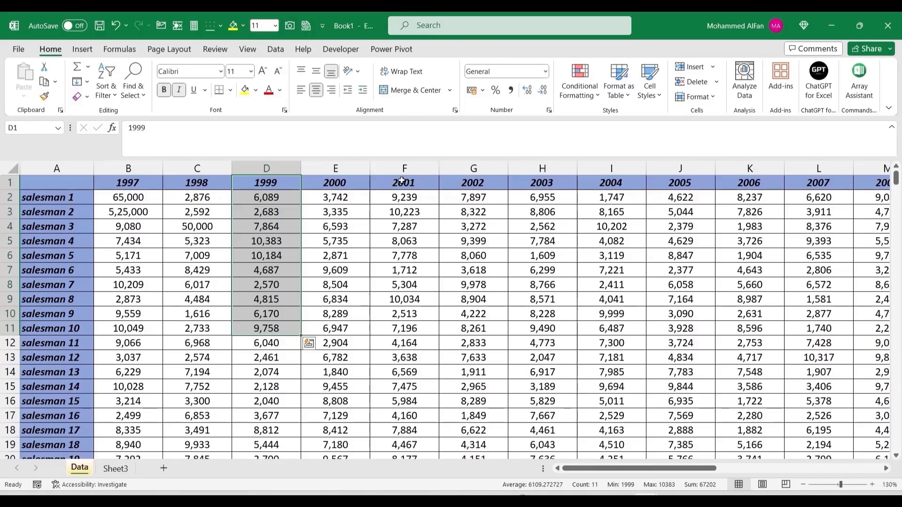
Step: Add a resized linked picture of 2001 column F1:F10 on Sheet3, then select Data B3:B10
left_click_drag(404, 182, 404, 314)
key("ctrl+c")
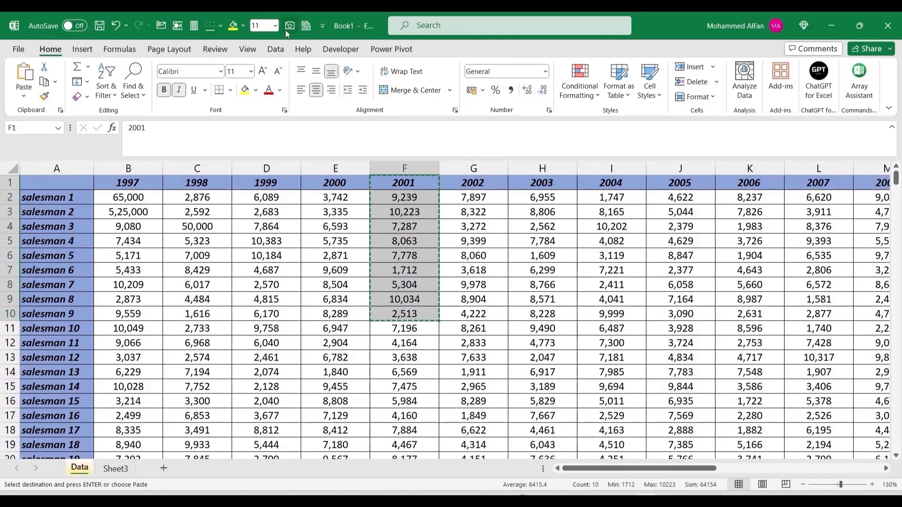
left_click(290, 28)
left_click(115, 468)
left_click(329, 229)
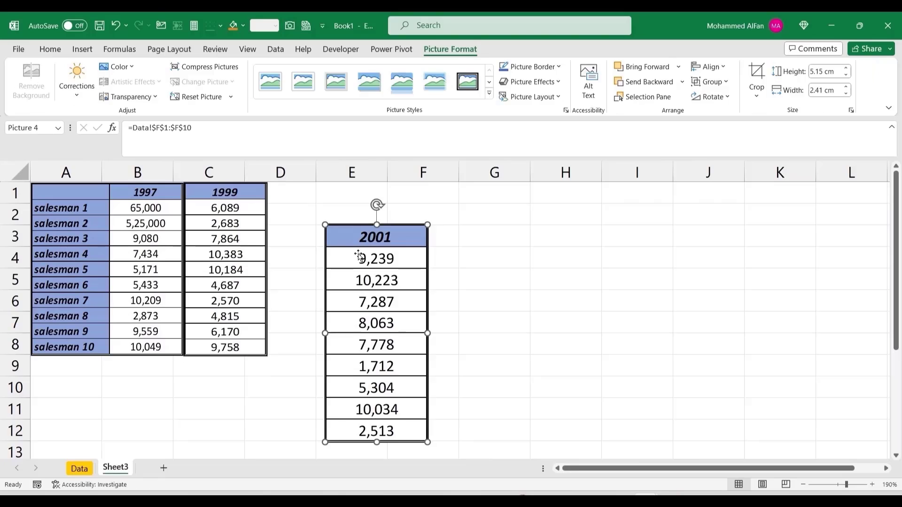
left_click_drag(359, 255, 302, 216)
left_click_drag(368, 288, 353, 271)
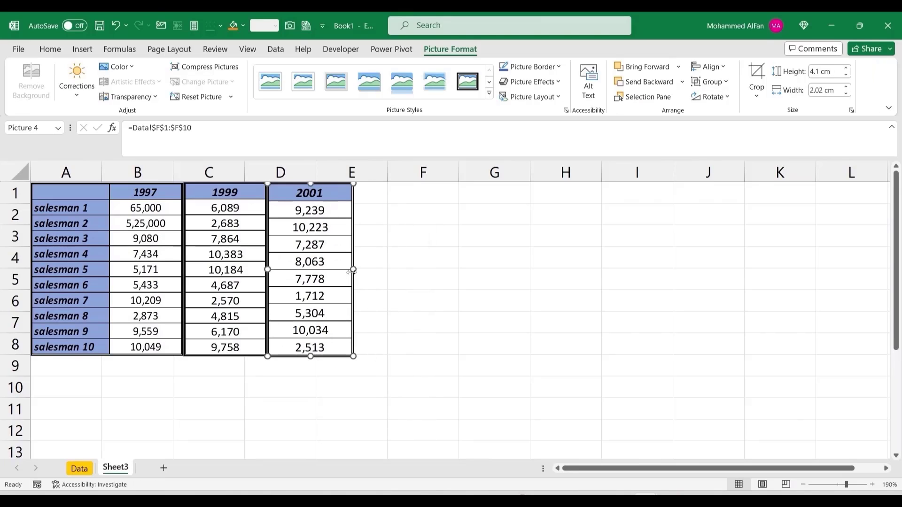
left_click(416, 317)
left_click(79, 468)
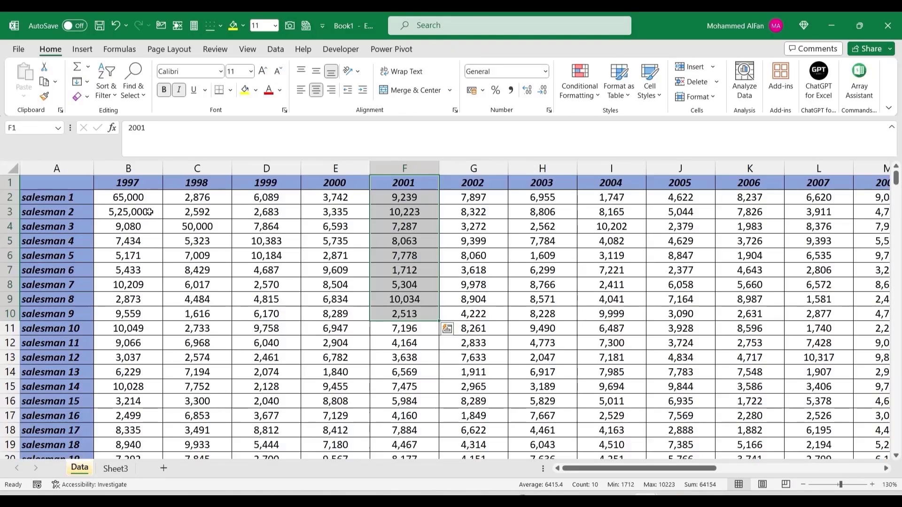
left_click_drag(149, 211, 140, 313)
Step: Fill B3:B10 yellow, clear 1999 values D5:D9, and check the updated pictures on Sheet3
left_click(245, 89)
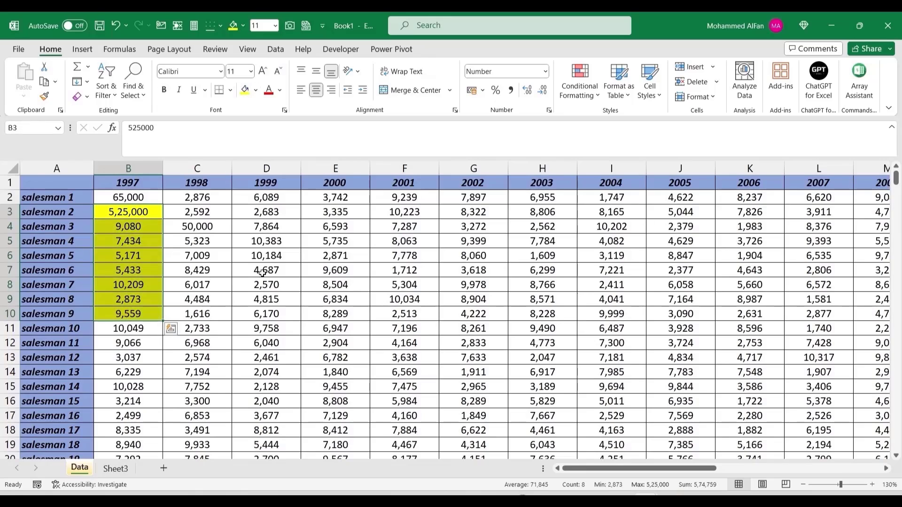
left_click_drag(262, 240, 263, 300)
key("Delete")
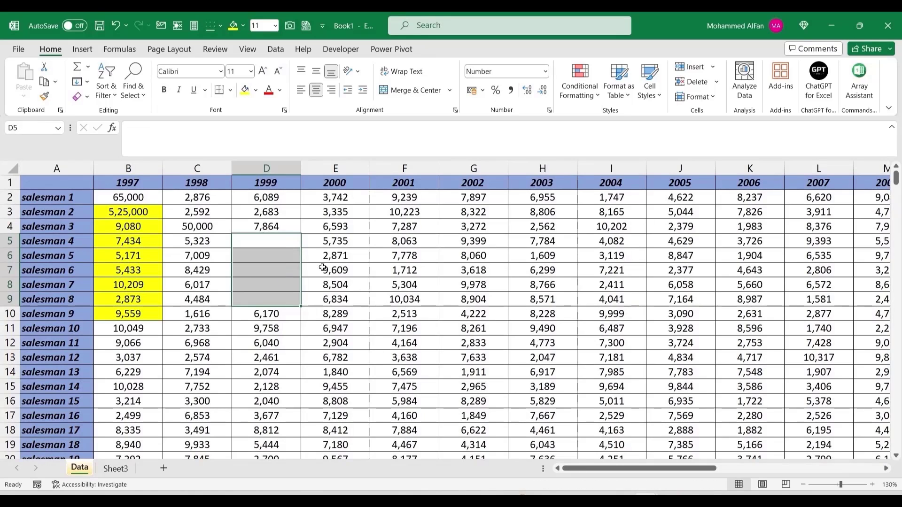
left_click(115, 469)
left_click(501, 281)
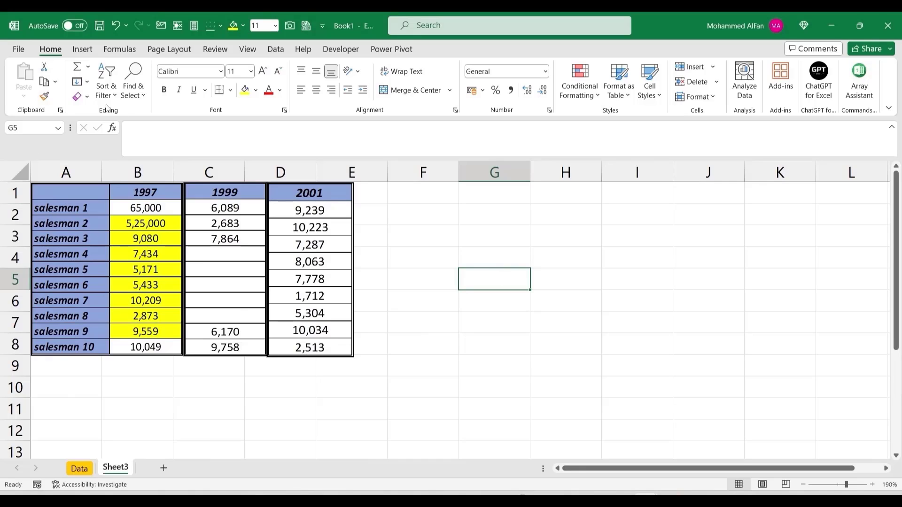
left_click(120, 50)
Step: Open Excel Options at the Quick Access Toolbar page listing All Commands
right_click(121, 52)
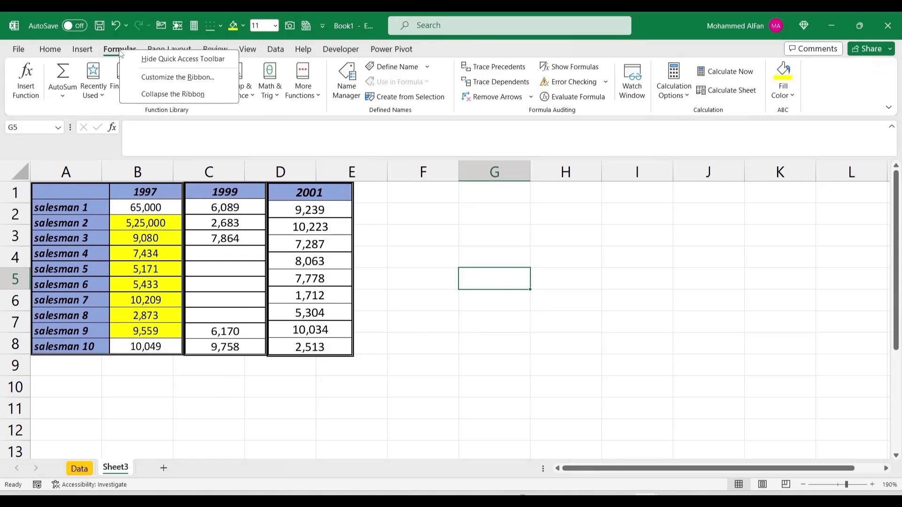
left_click(161, 77)
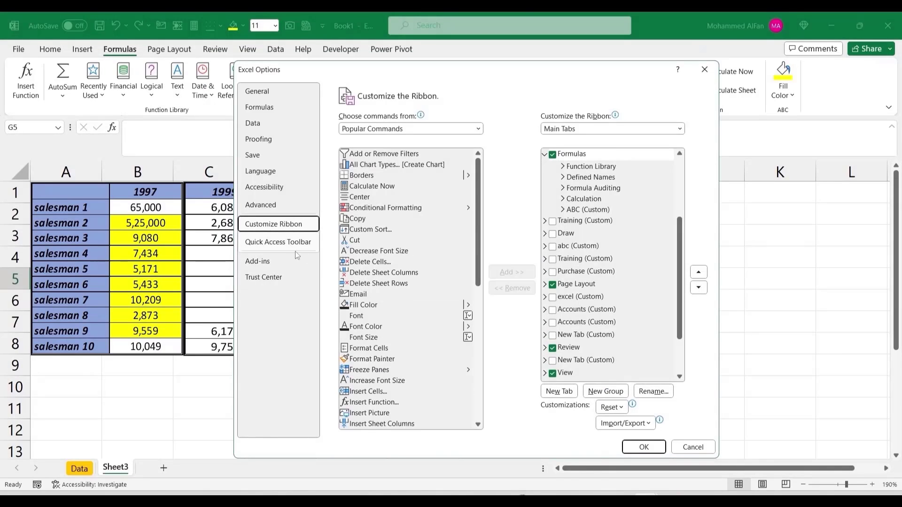
left_click(287, 244)
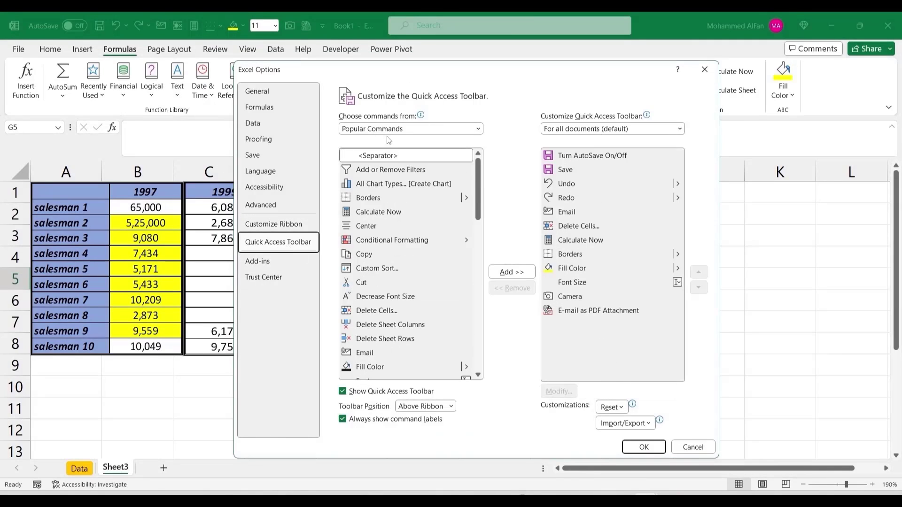
left_click(478, 129)
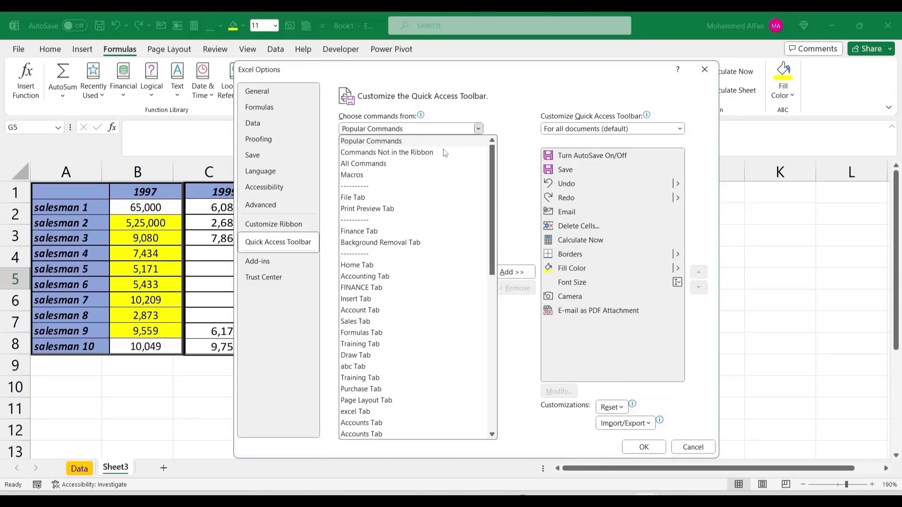
left_click(427, 163)
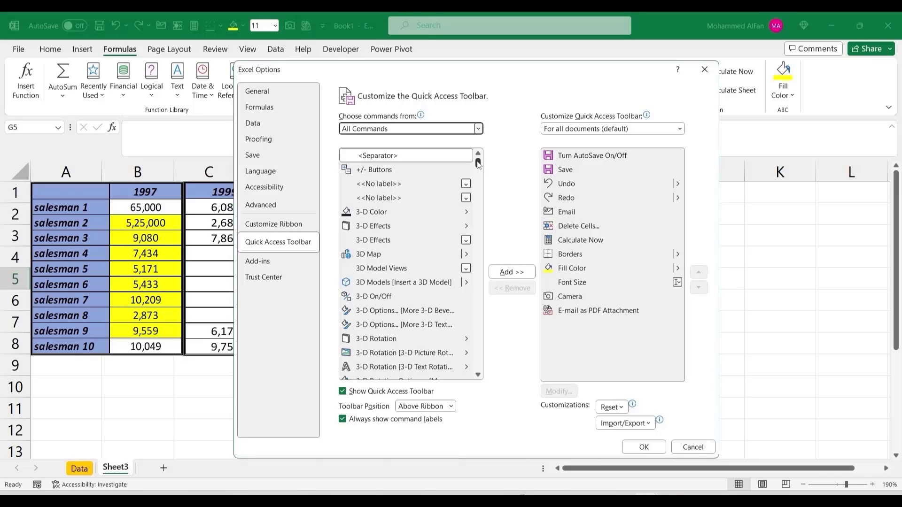
Step: Add the Camera command, dismiss the already-added notice, and confirm with OK
left_click_drag(478, 162, 477, 190)
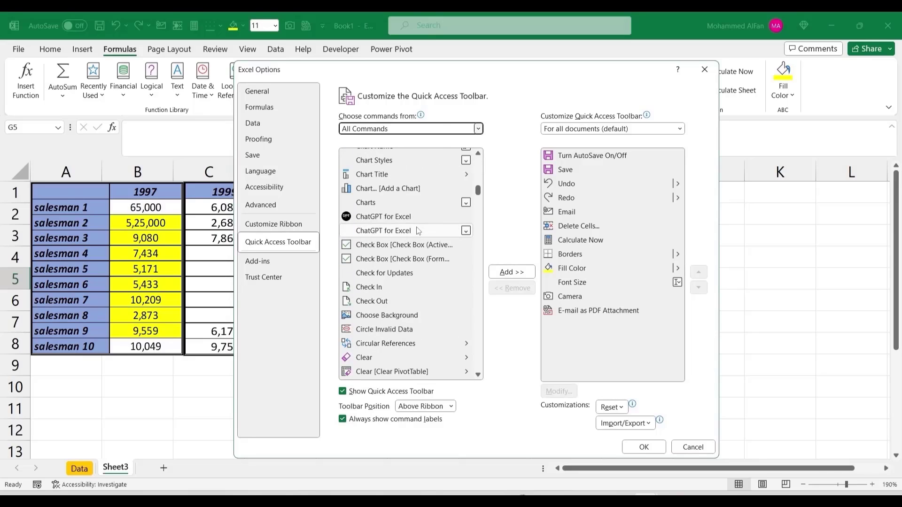
scroll(418, 231, "up", 12)
left_click(385, 330)
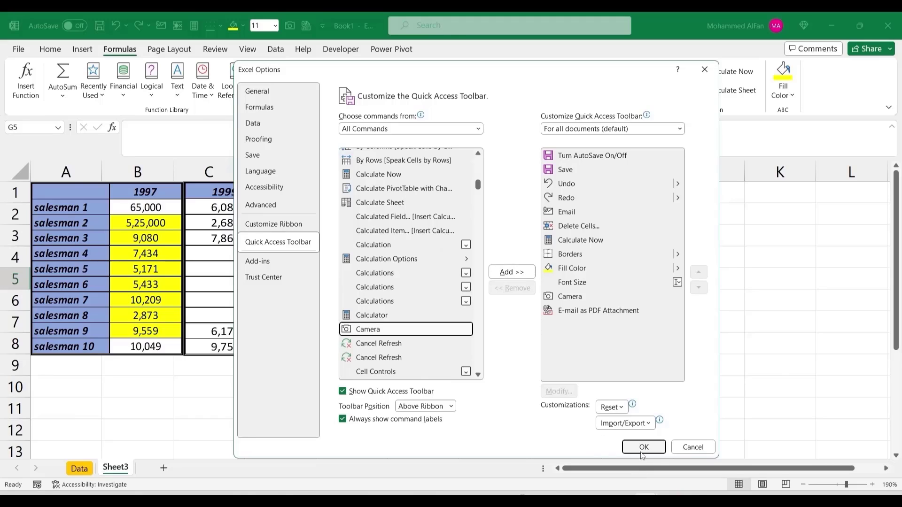
left_click(512, 272)
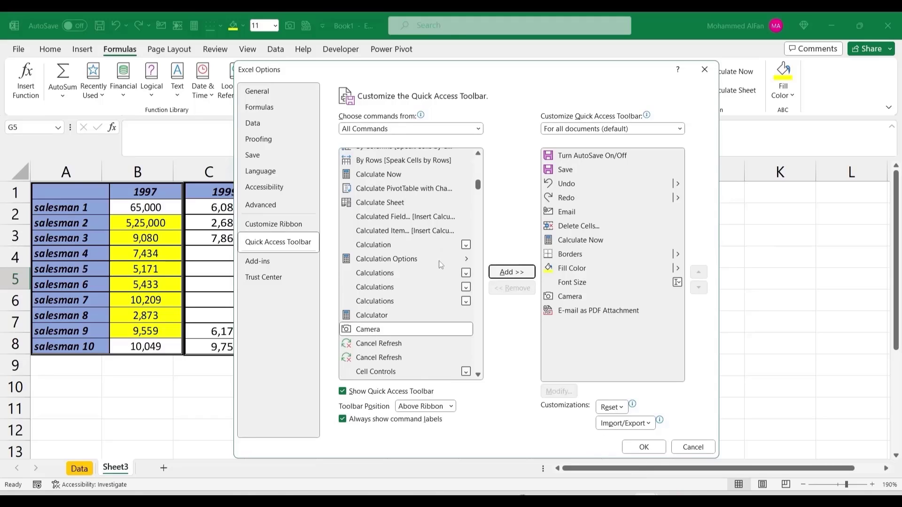
left_click(512, 274)
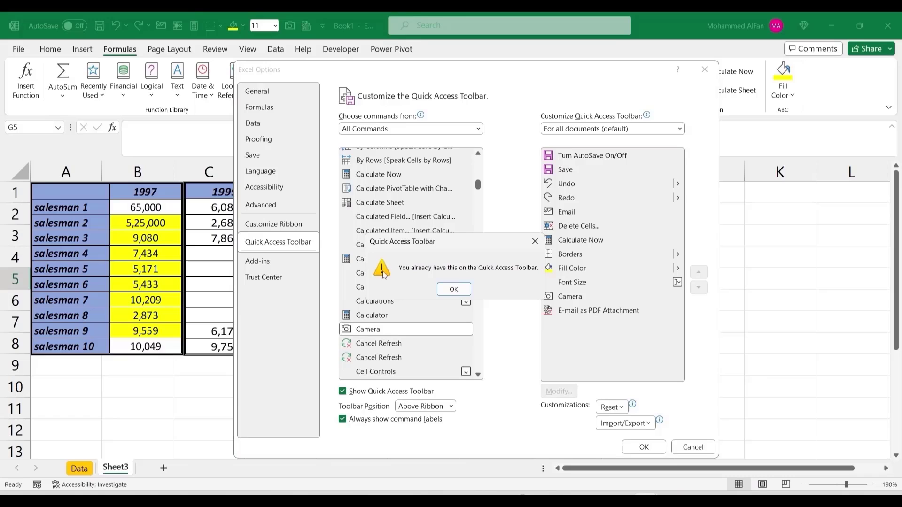
left_click(455, 290)
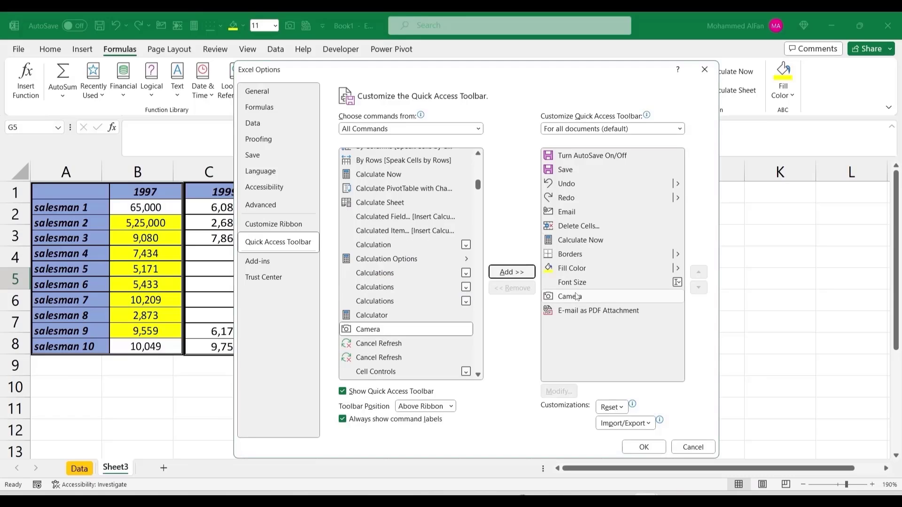
left_click(643, 447)
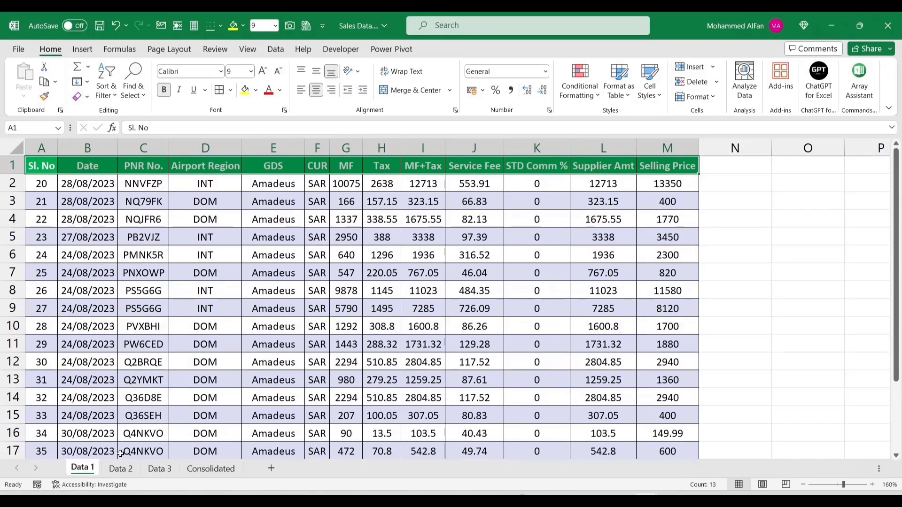
Step: Browse the Data 1, 2 and 3 sheets and select the Data 3 records A2:M10
left_click(121, 468)
left_click(160, 469)
left_click(92, 468)
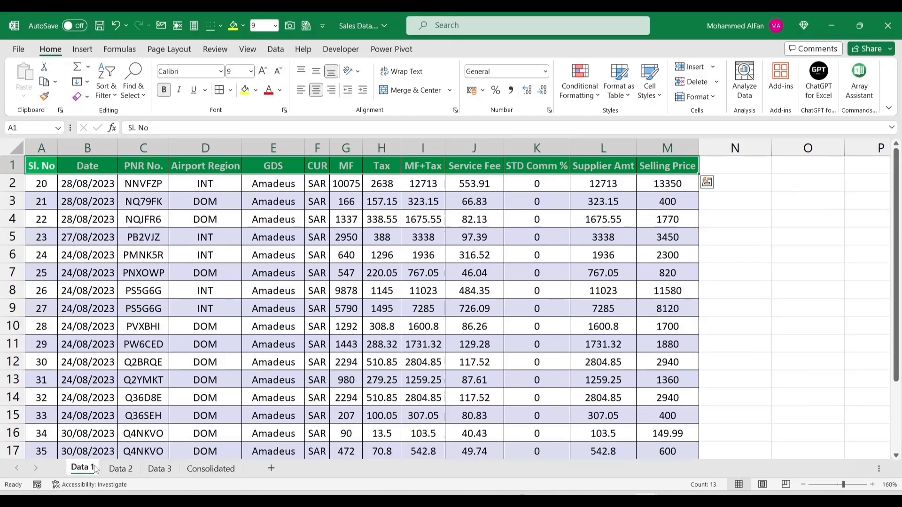
left_click(159, 468)
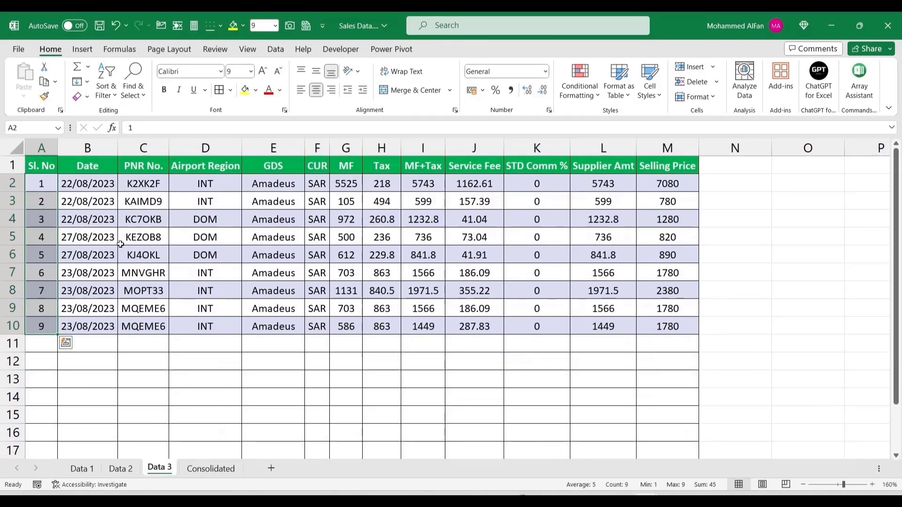
left_click(43, 182)
left_click_drag(43, 182, 680, 324)
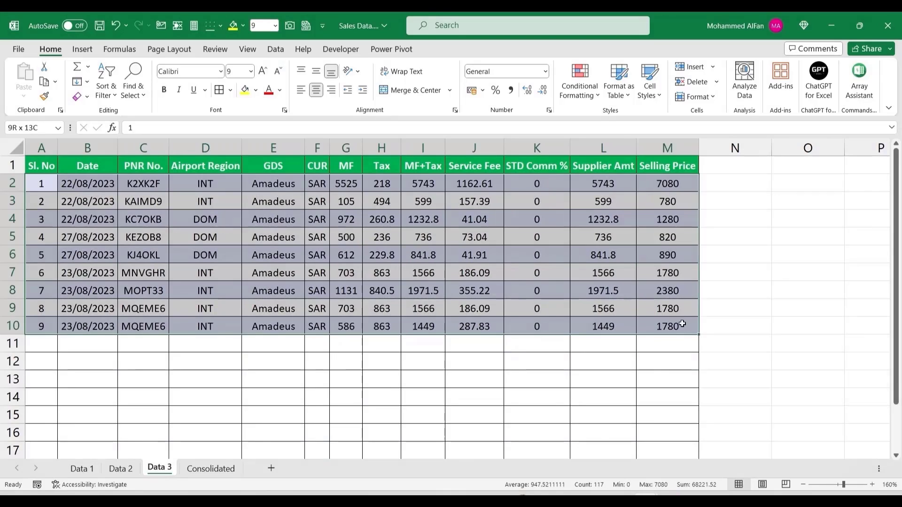
Step: Review the Data 2 and Data 1 records, then pick cell A2 on the Consolidated sheet
left_click(120, 468)
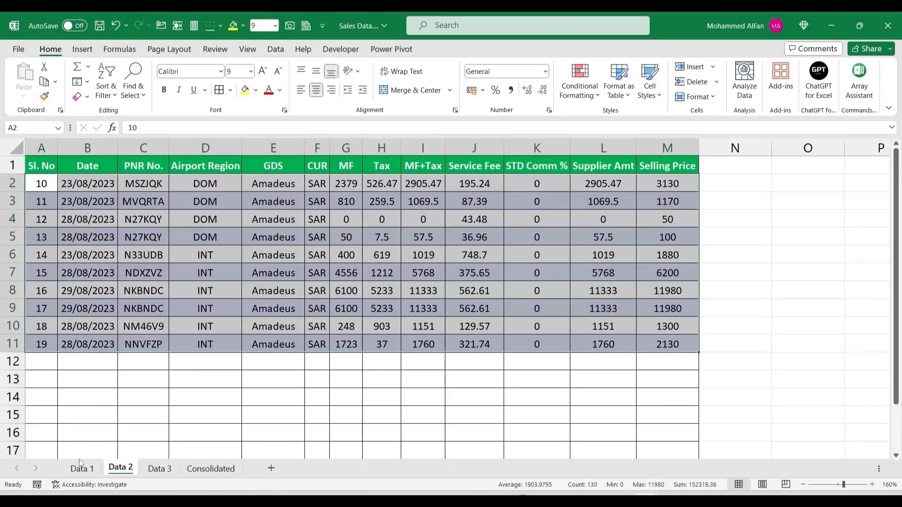
left_click(81, 468)
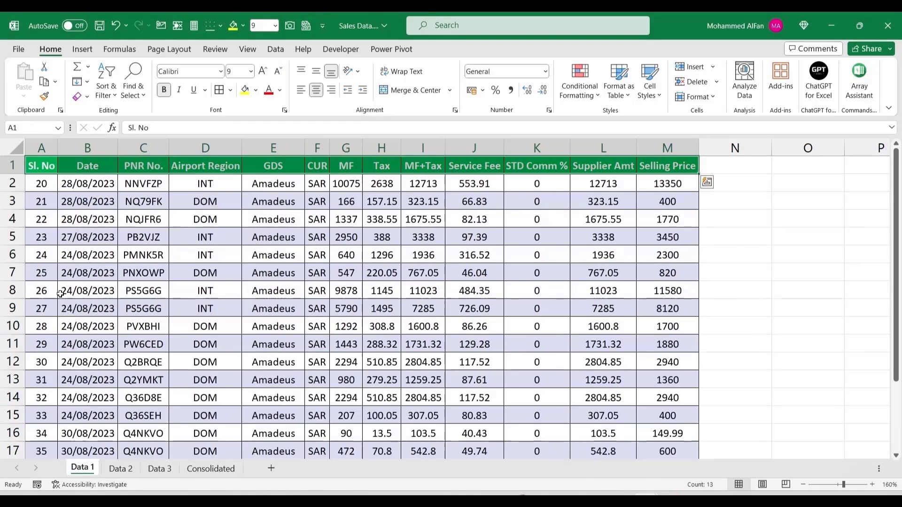
left_click_drag(41, 183, 603, 451)
left_click(133, 288)
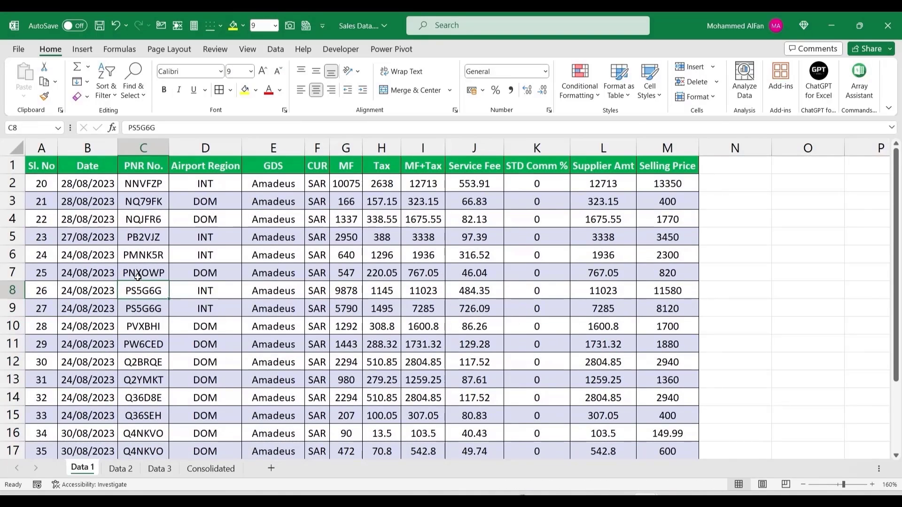
left_click(210, 469)
left_click(40, 186)
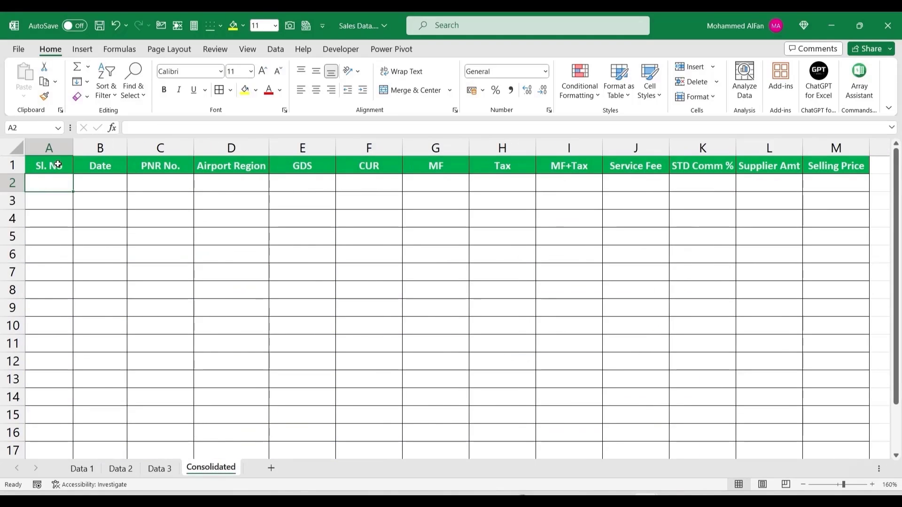
Step: Start a VSTACK formula in Consolidated A2 referencing 'Data 3'!A2:M10
type("=")
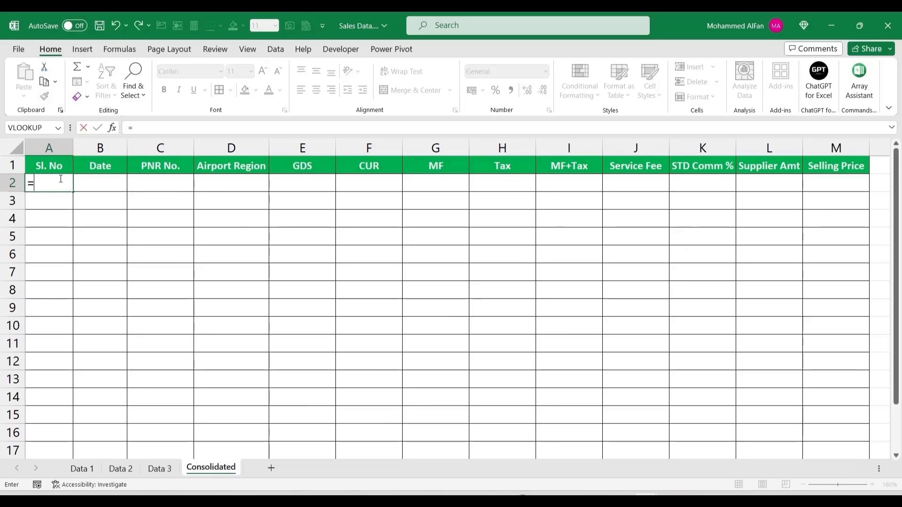
type("vs")
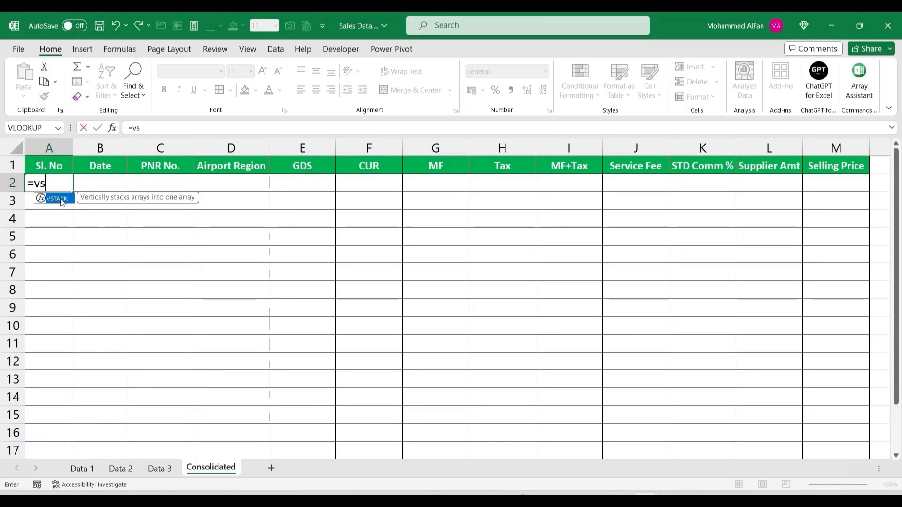
double_click(57, 199)
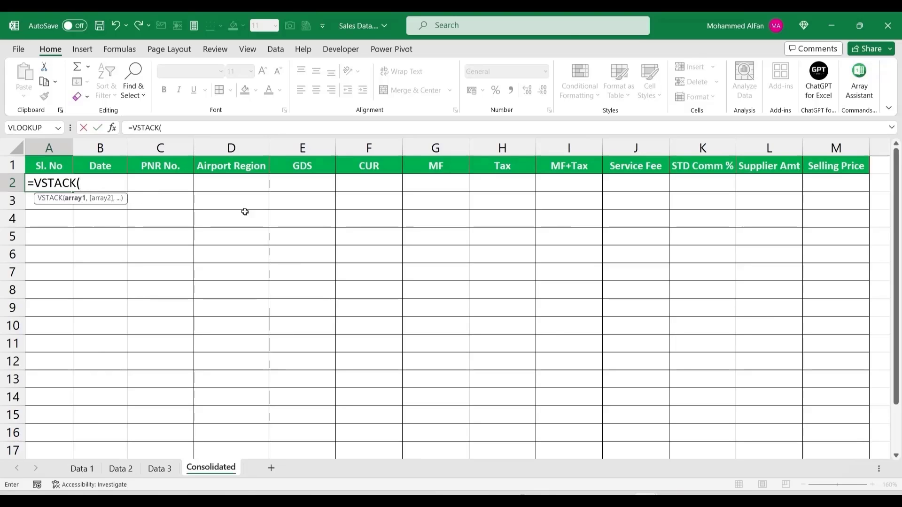
left_click(157, 468)
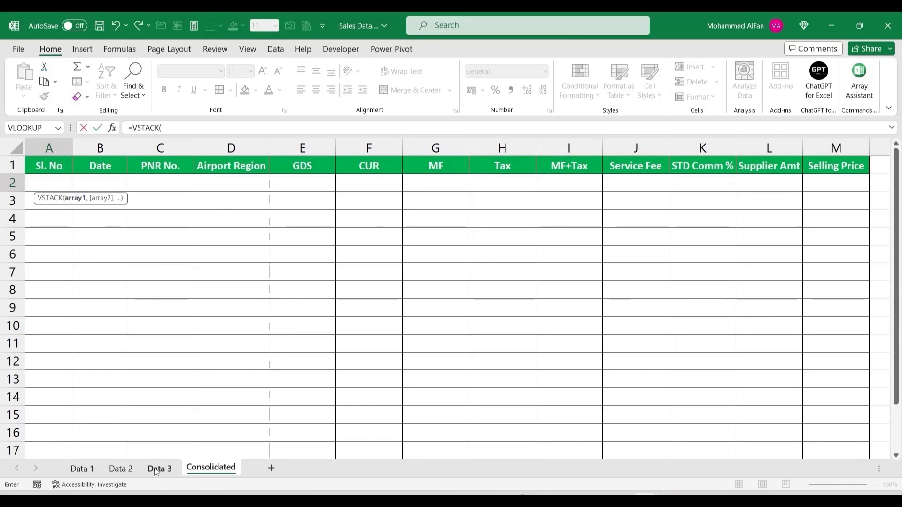
left_click_drag(41, 184, 644, 328)
type(",")
Step: Add the 'Data 2'!A2:M11 and 'Data 1'!A2:M22 ranges, enter the formula, and review the stacked rows
left_click(121, 469)
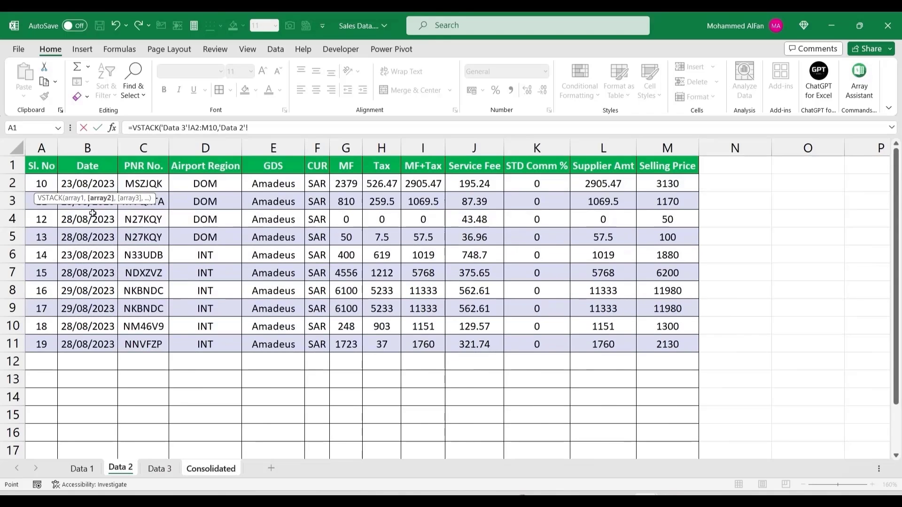
left_click_drag(46, 184, 661, 344)
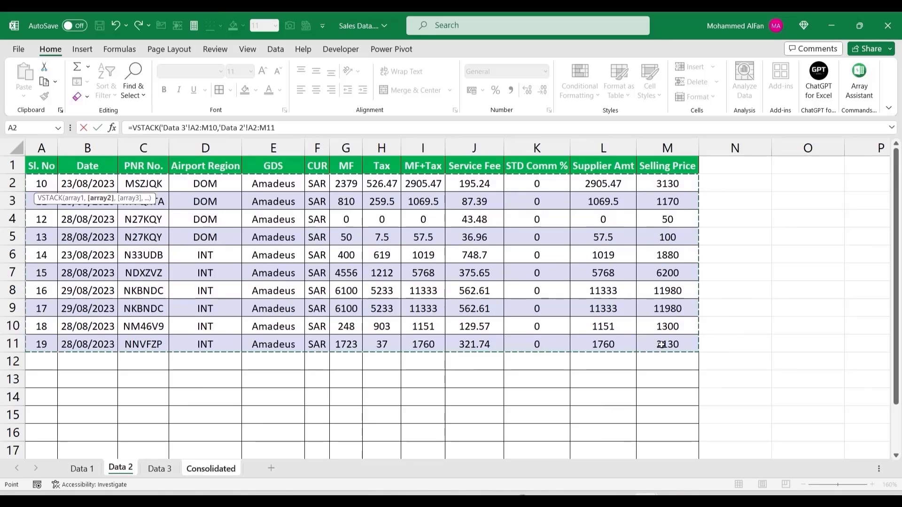
type(",")
left_click(80, 469)
left_click_drag(41, 183, 651, 292)
scroll(651, 291, "down", 2)
type(")")
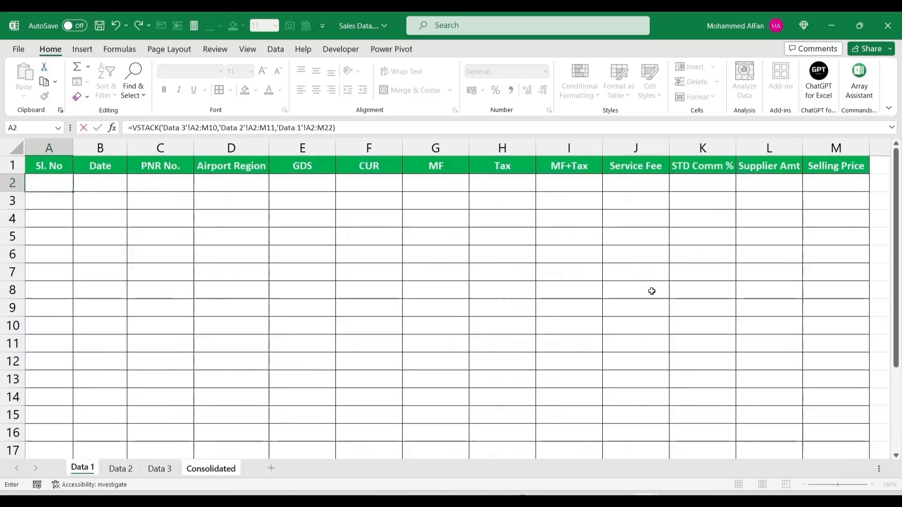
key("Return")
scroll(332, 231, "down", 7)
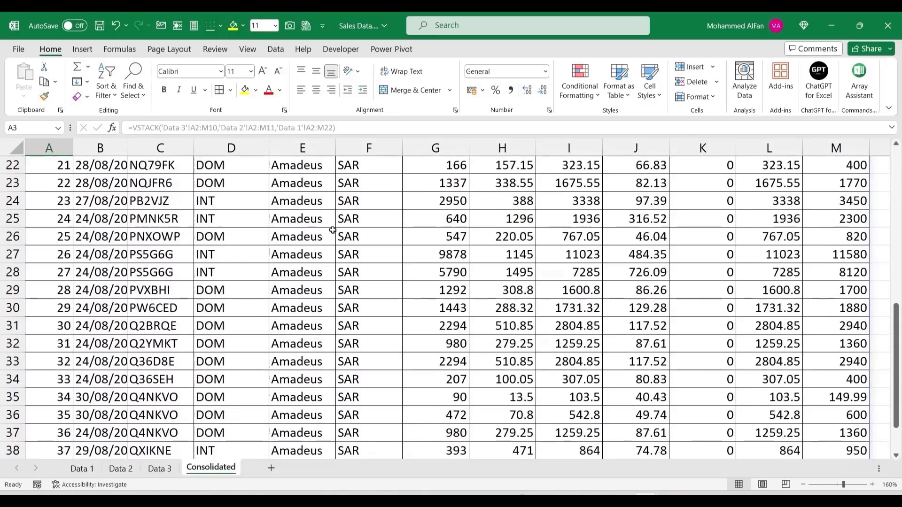
scroll(333, 230, "down", 5)
scroll(401, 298, "up", 1)
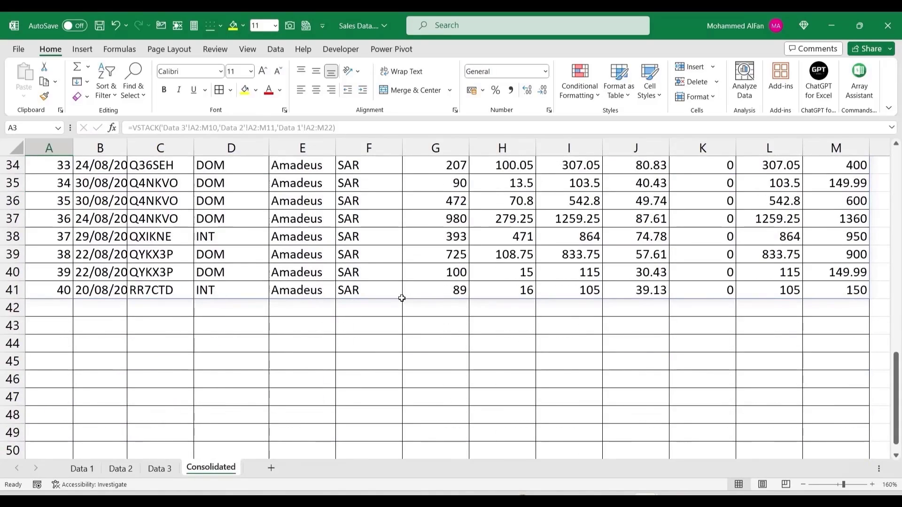
scroll(177, 313, "up", 11)
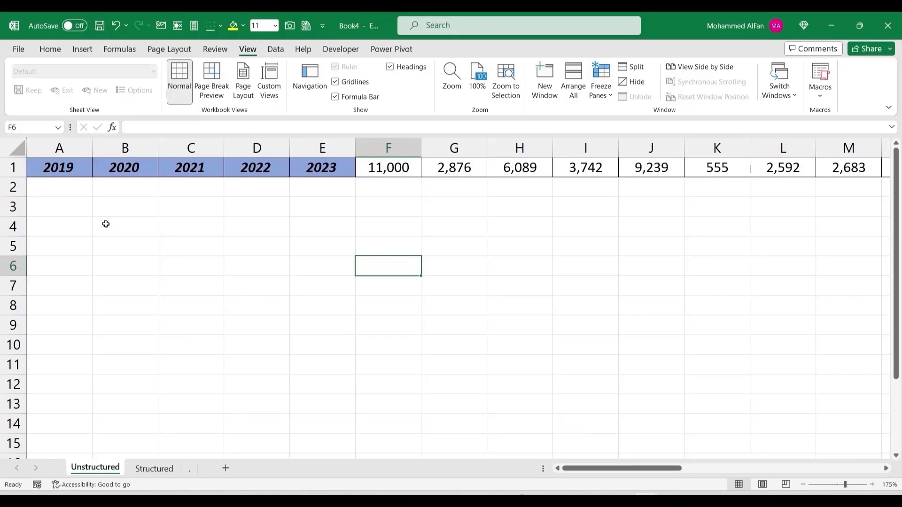
Step: Compare the Unstructured sheet's row 1 headers and values with the Structured sheet's layout
left_click_drag(63, 167, 521, 167)
left_click_drag(60, 167, 319, 168)
left_click_drag(411, 172, 883, 169)
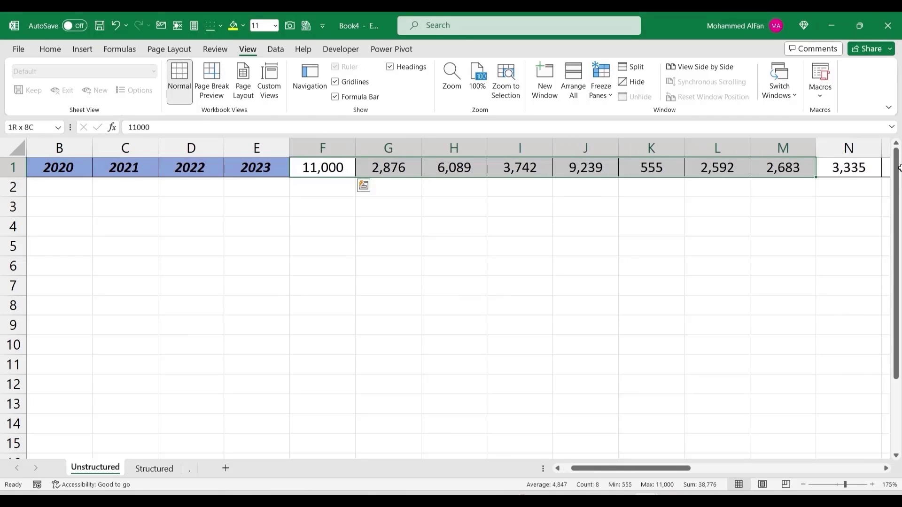
left_click(652, 205)
left_click_drag(723, 468, 490, 474)
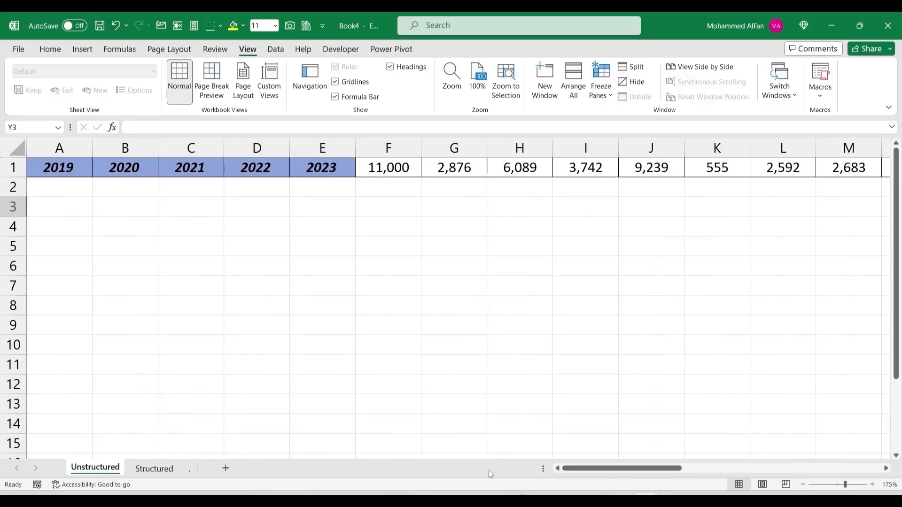
left_click(159, 472)
left_click_drag(76, 201, 378, 201)
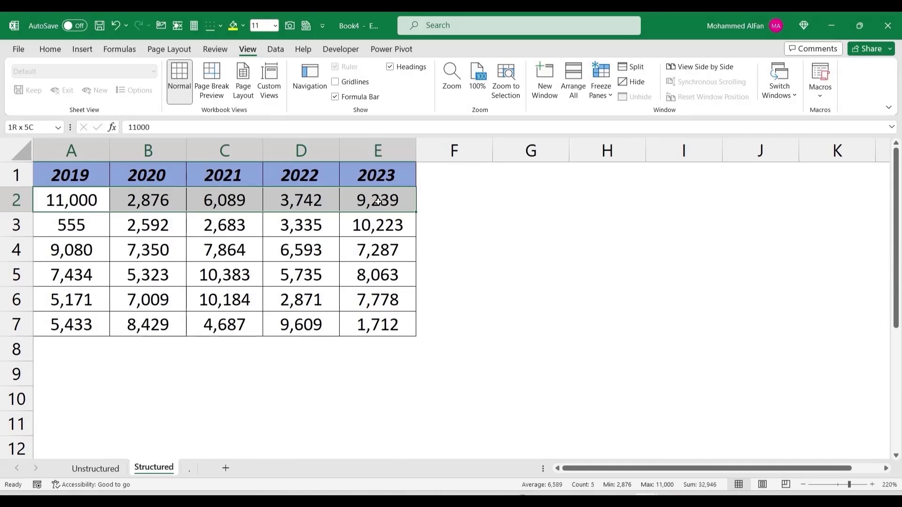
left_click_drag(76, 219, 378, 226)
key("ctrl+Page_Up")
left_click(393, 167)
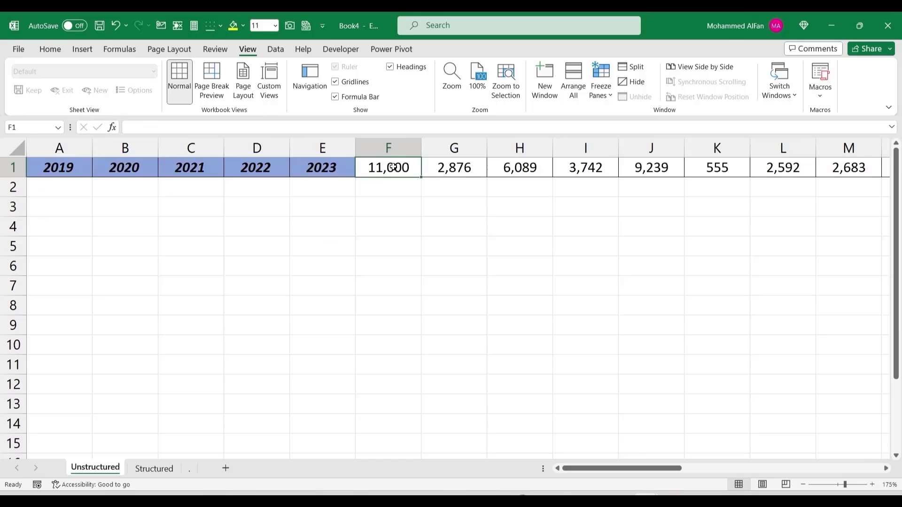
left_click_drag(393, 168, 853, 166)
left_click(505, 243)
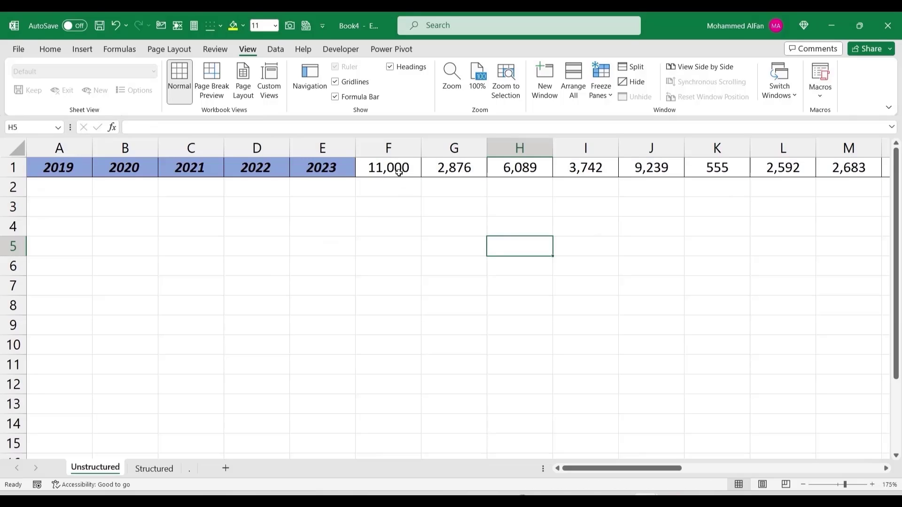
Step: Copy F1:I1 into A2:D2 and J1:M1 into A3:D3 on the Unstructured sheet
left_click_drag(395, 170, 570, 167)
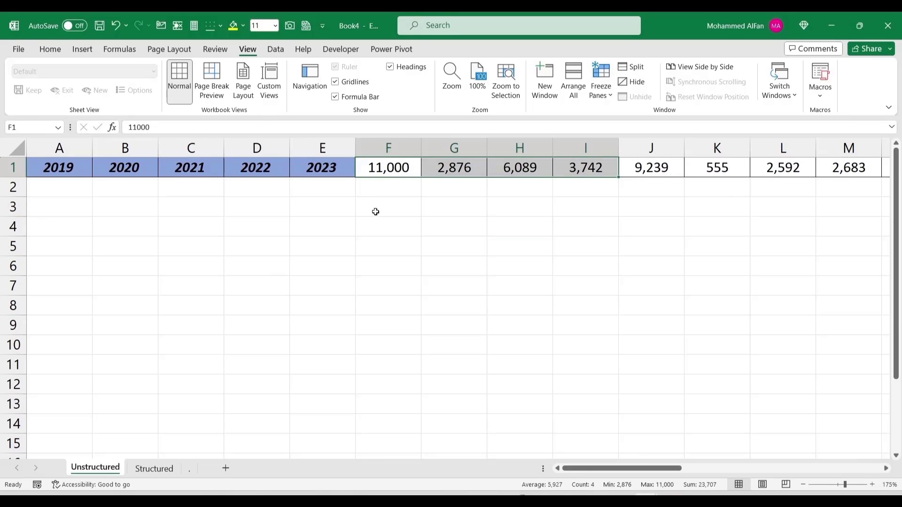
key("ctrl+c")
left_click(72, 186)
key("ctrl+v")
key("Escape")
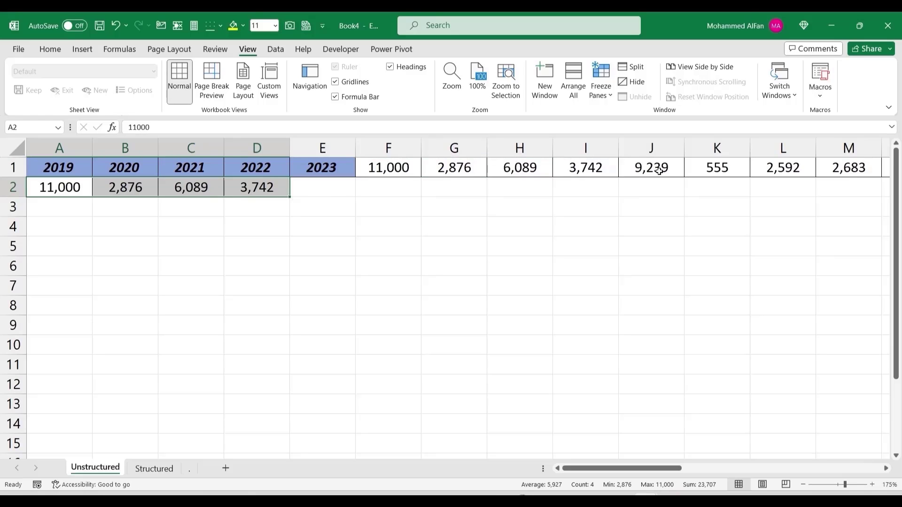
left_click_drag(659, 171, 836, 169)
key("ctrl+c")
left_click(44, 207)
key("ctrl+v")
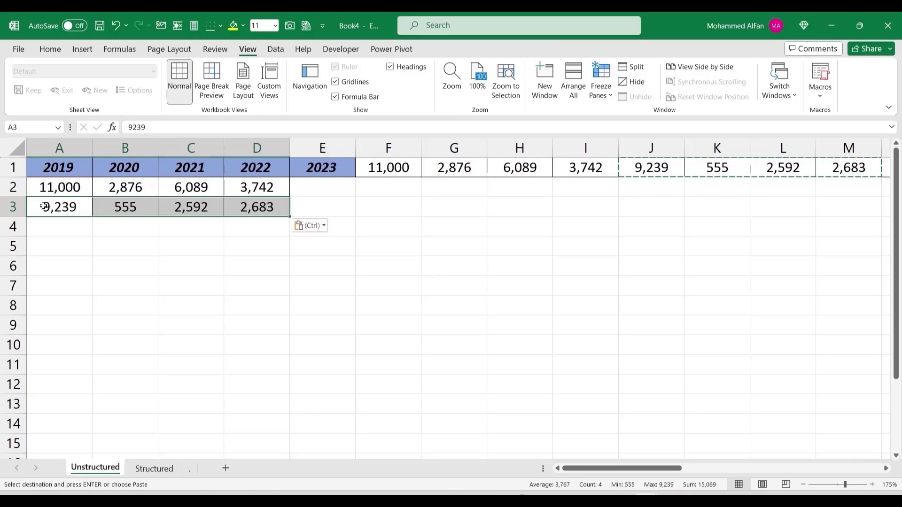
left_click(176, 303)
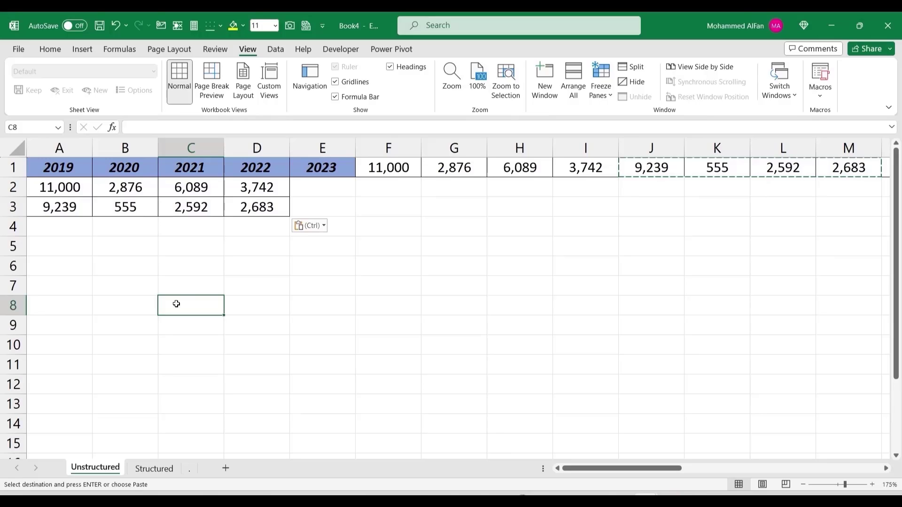
Step: View the Structured sheet and add a new blank Sheet7
left_click(145, 469)
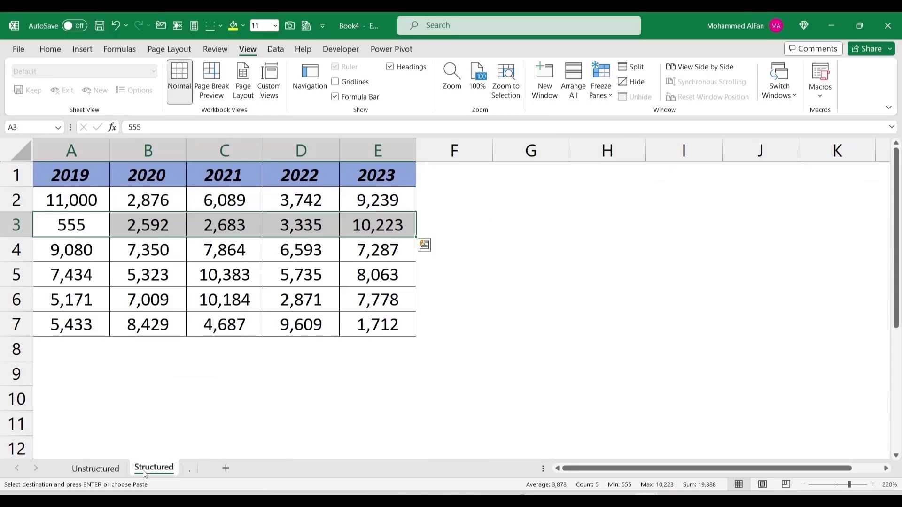
left_click(156, 386)
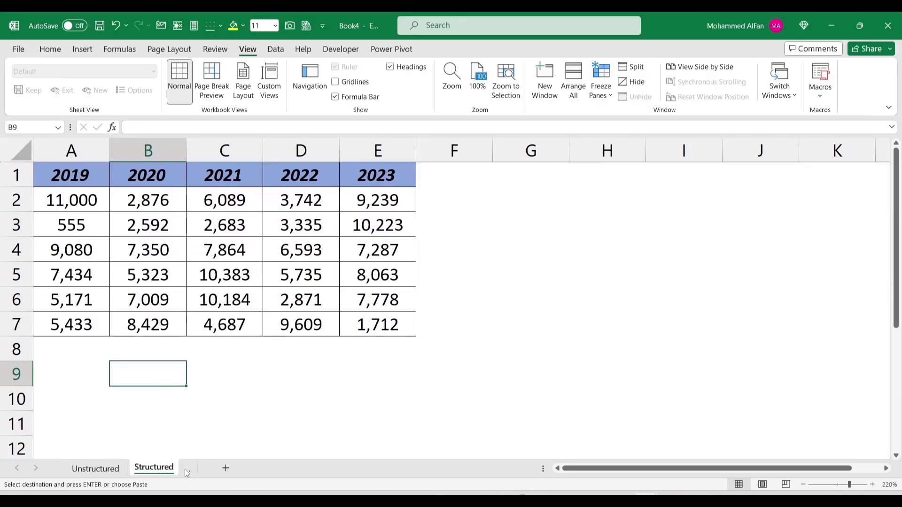
left_click(226, 468)
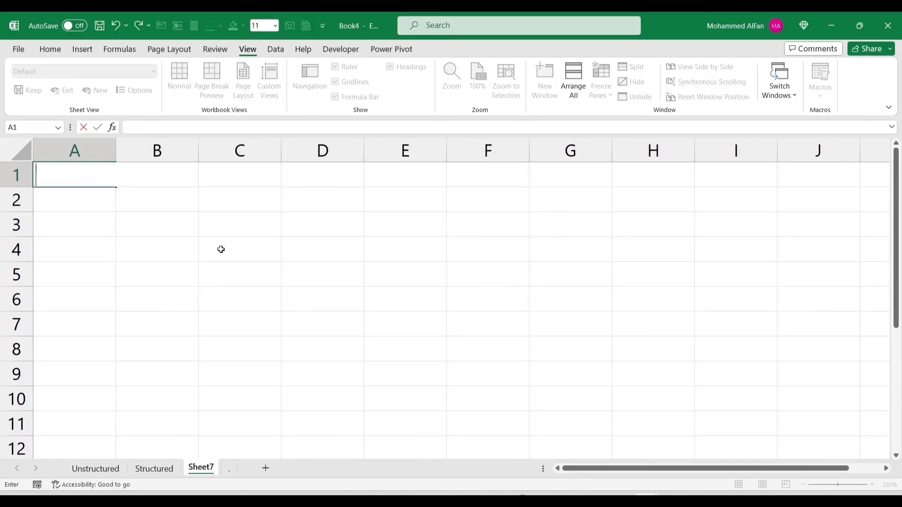
Step: Enter =WRAPROWS(Unstructured!A1:AI1,5) in Sheet7 A1 and select the wrapped values A2:E7
type("=wrapr")
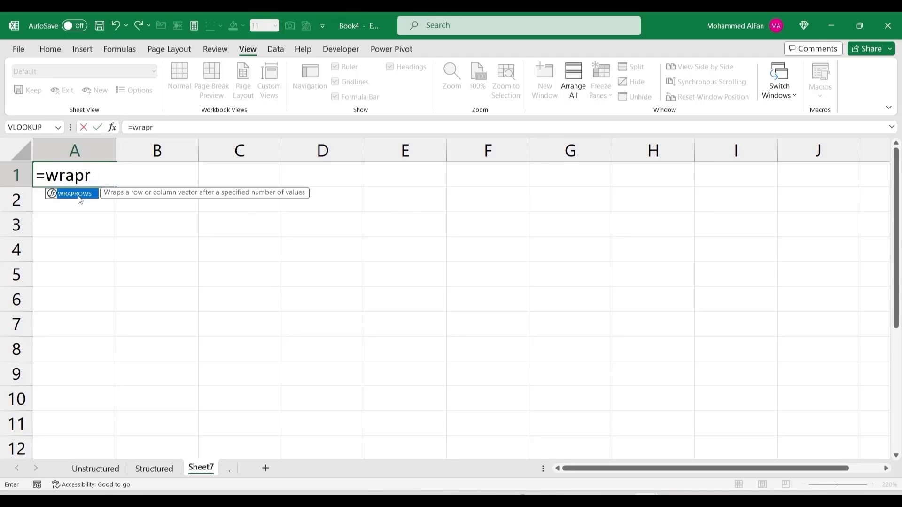
double_click(80, 200)
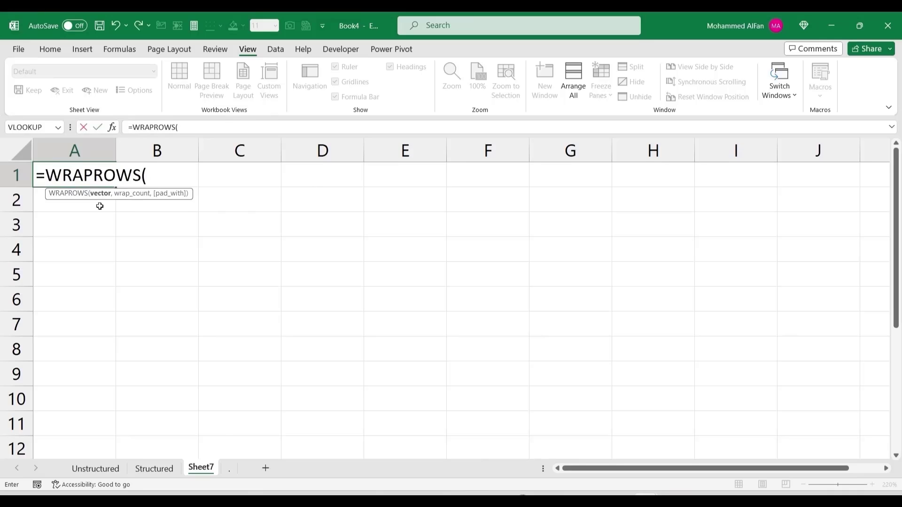
left_click(96, 468)
left_click(60, 166)
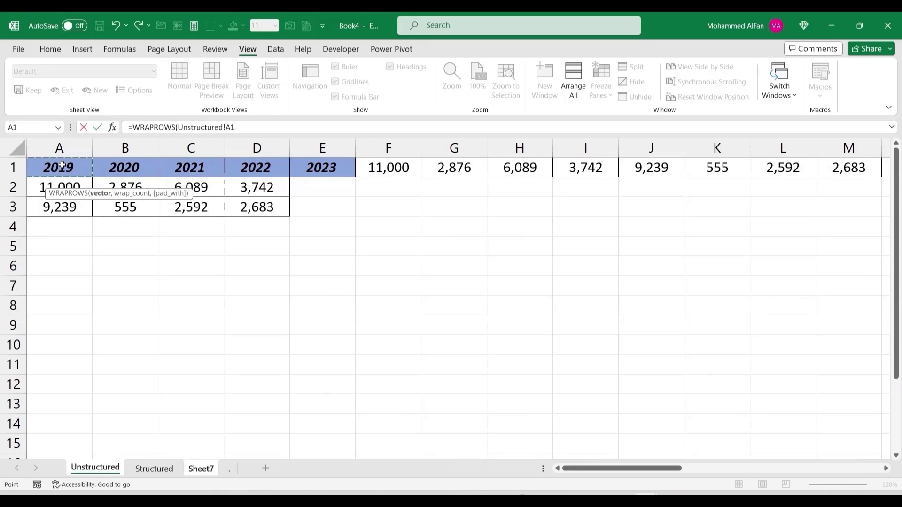
key("ctrl+shift+Right")
type(",")
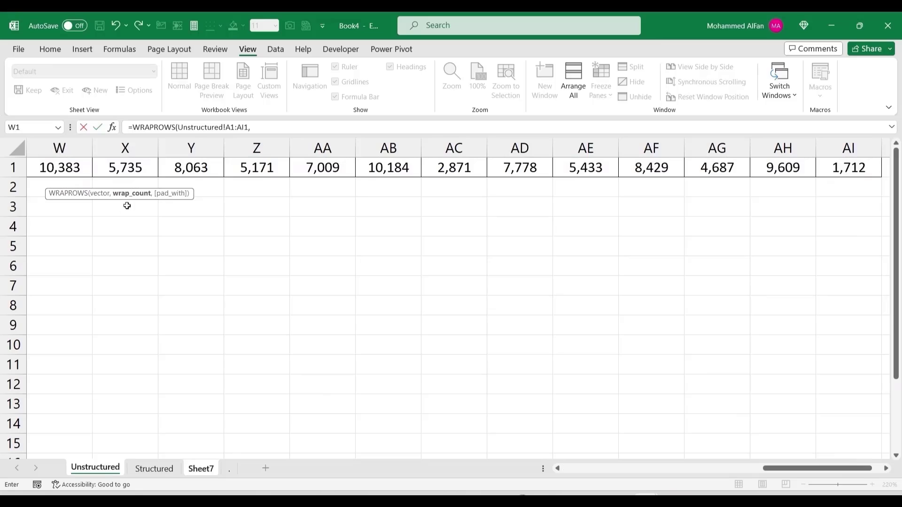
left_click_drag(766, 467, 567, 469)
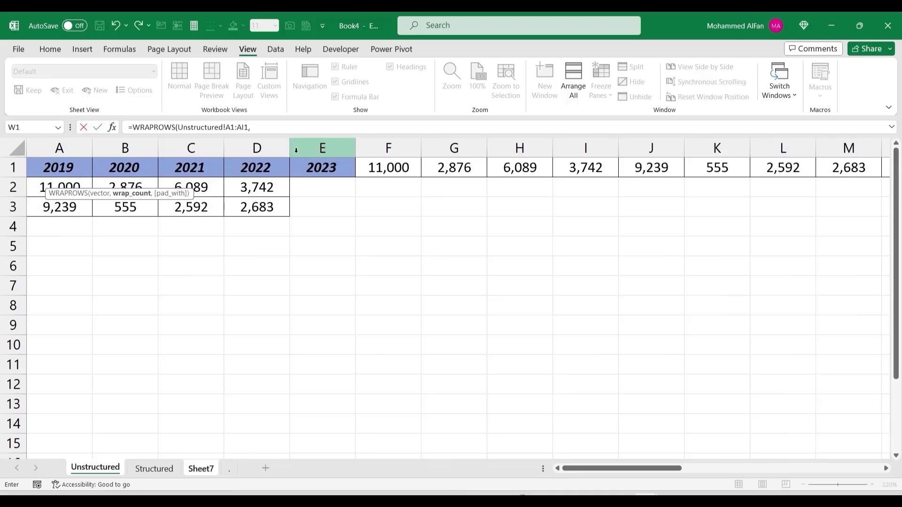
left_click(274, 127)
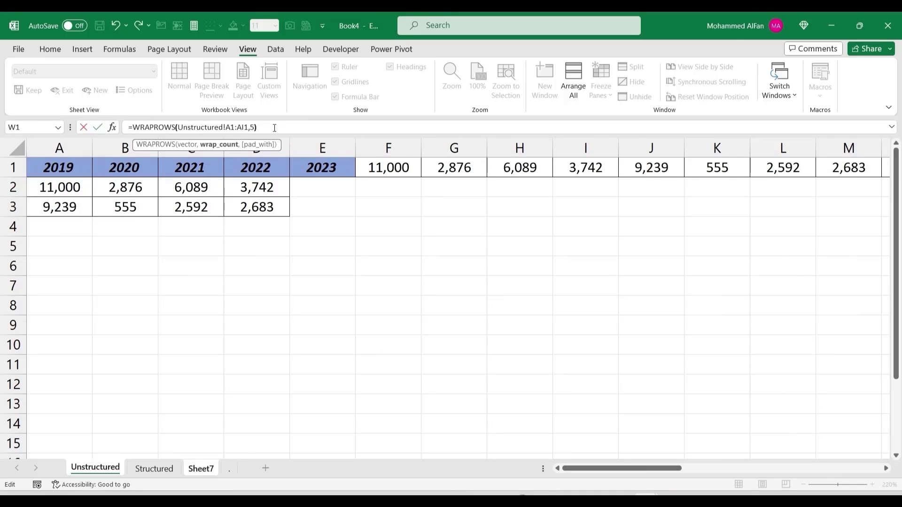
key("Return")
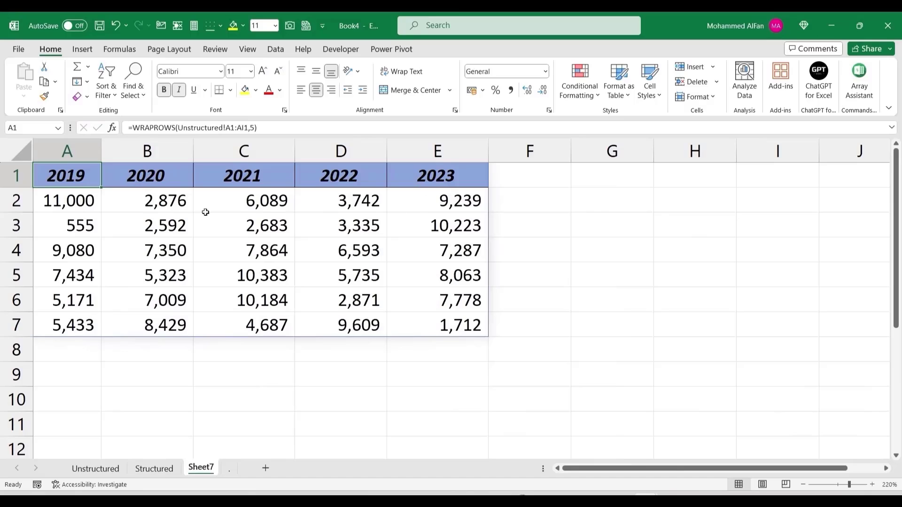
left_click_drag(78, 201, 434, 323)
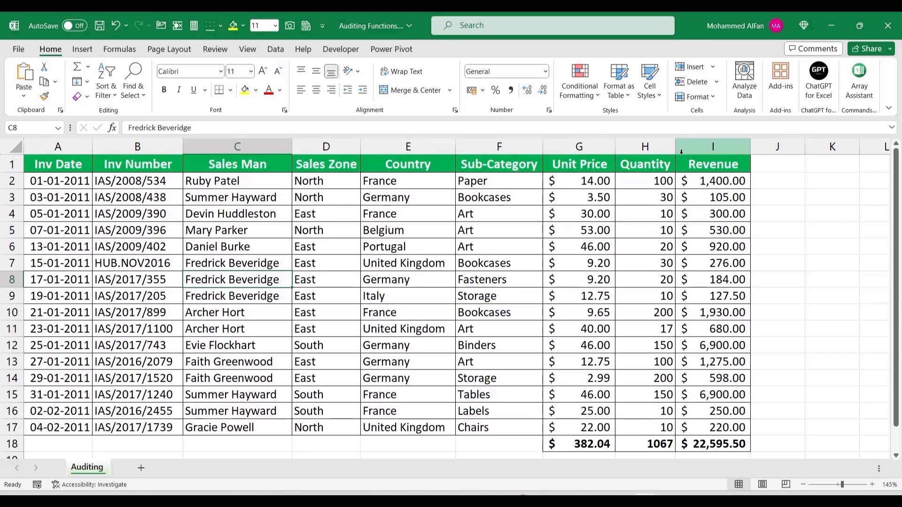
Step: Check the Revenue, Unit Price and Quantity formulas, then select the Revenue cells I2:I18
left_click(719, 183)
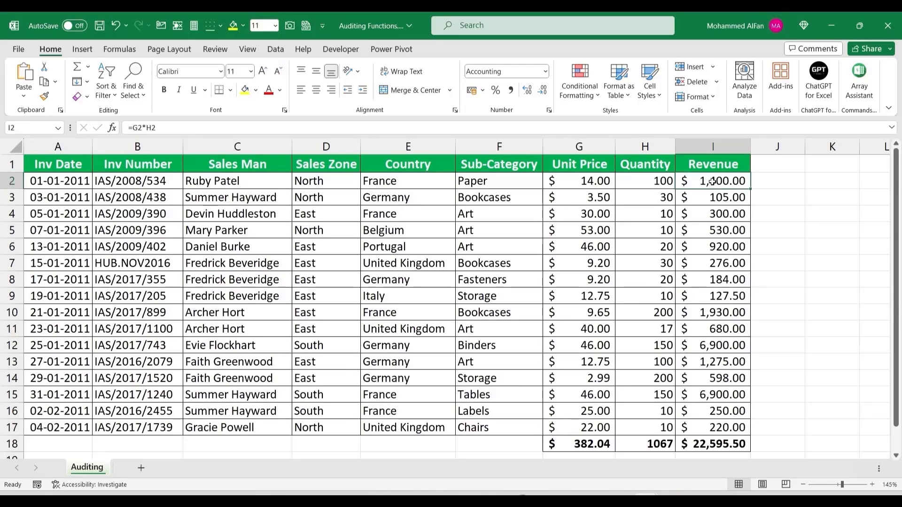
left_click(608, 188)
left_click(638, 184)
left_click(728, 189)
left_click_drag(730, 184, 729, 441)
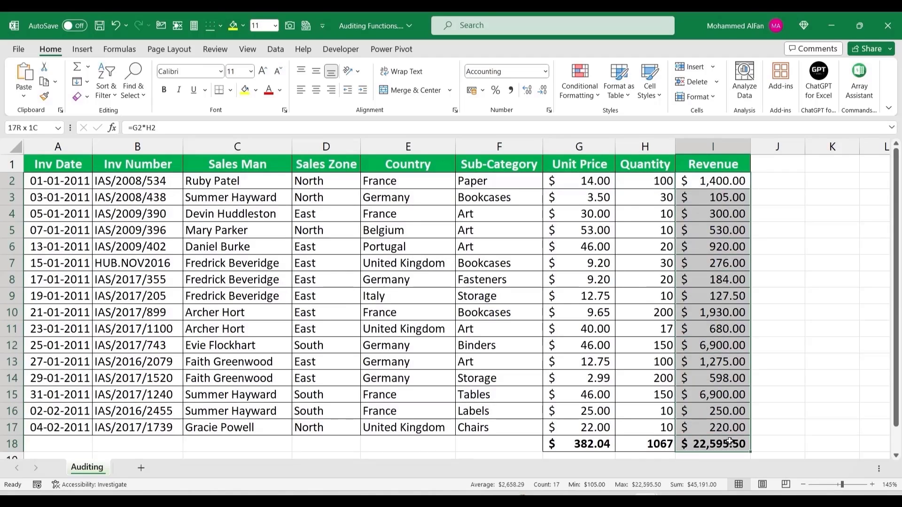
left_click(587, 446)
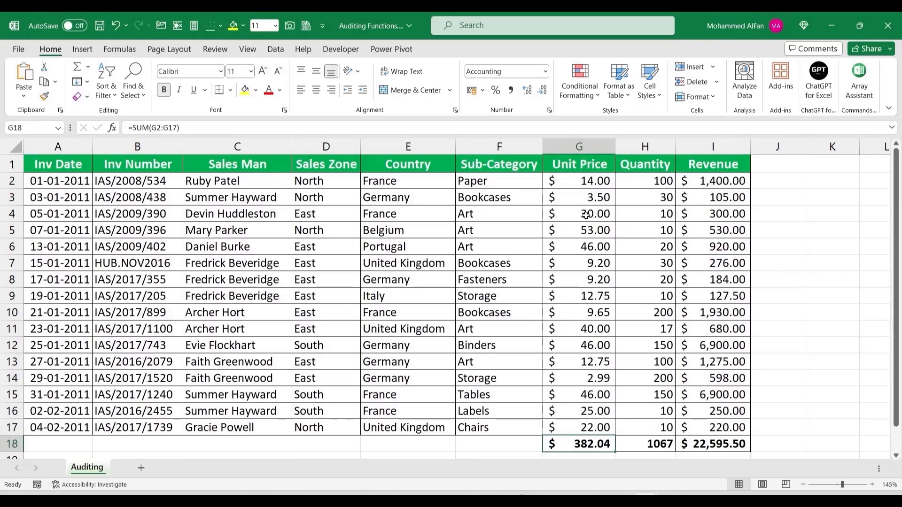
left_click(705, 313)
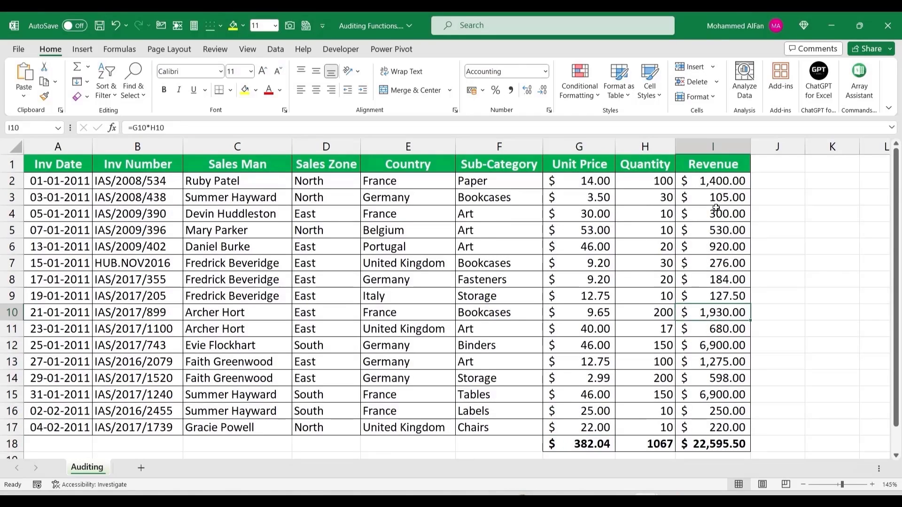
left_click_drag(710, 185, 730, 444)
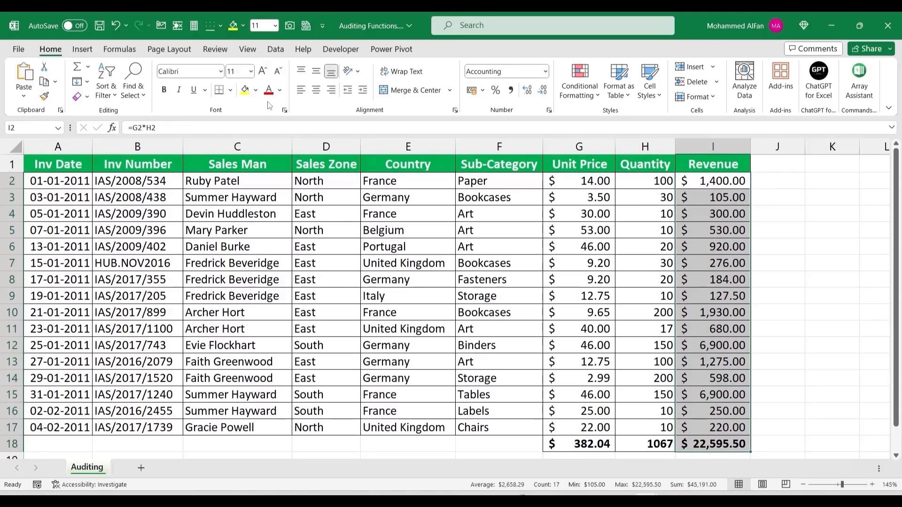
Step: Fill I2:I18 and the Unit Price and Quantity totals G18:H18 light gold
left_click(258, 92)
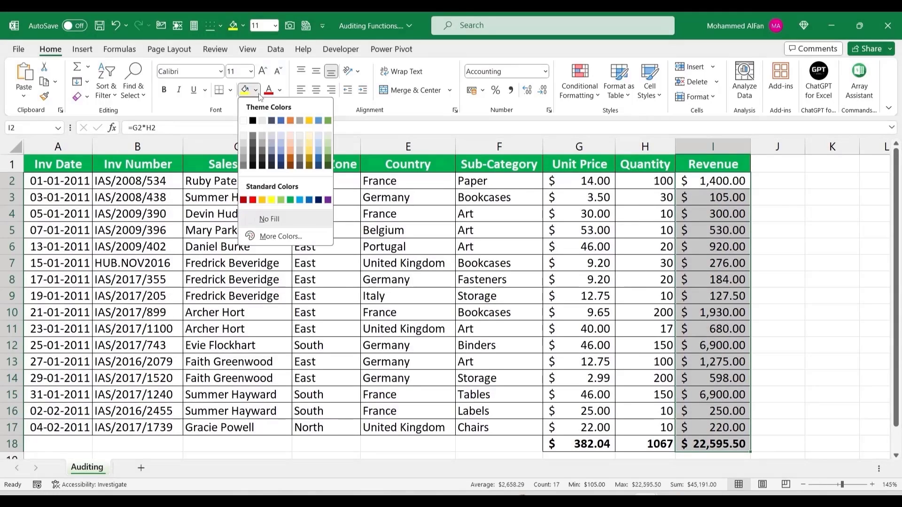
left_click(309, 142)
left_click_drag(579, 444, 645, 444)
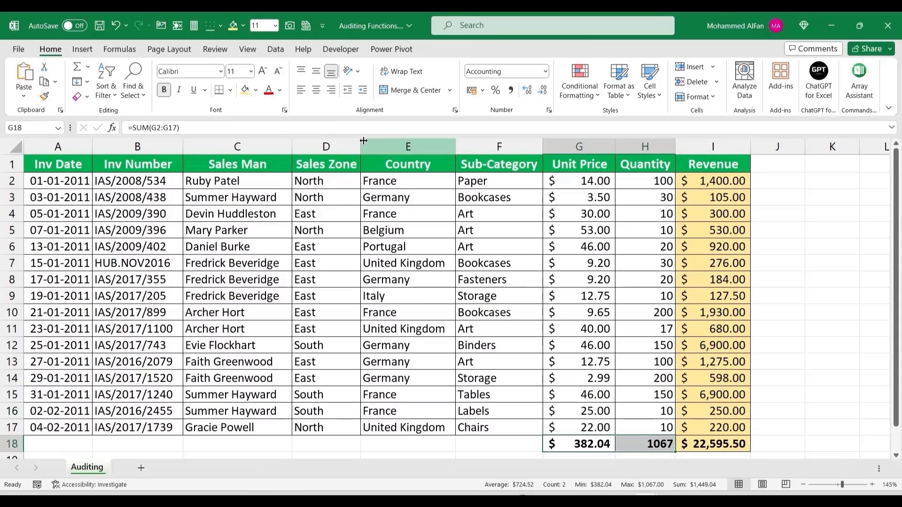
left_click(245, 90)
left_click(789, 373)
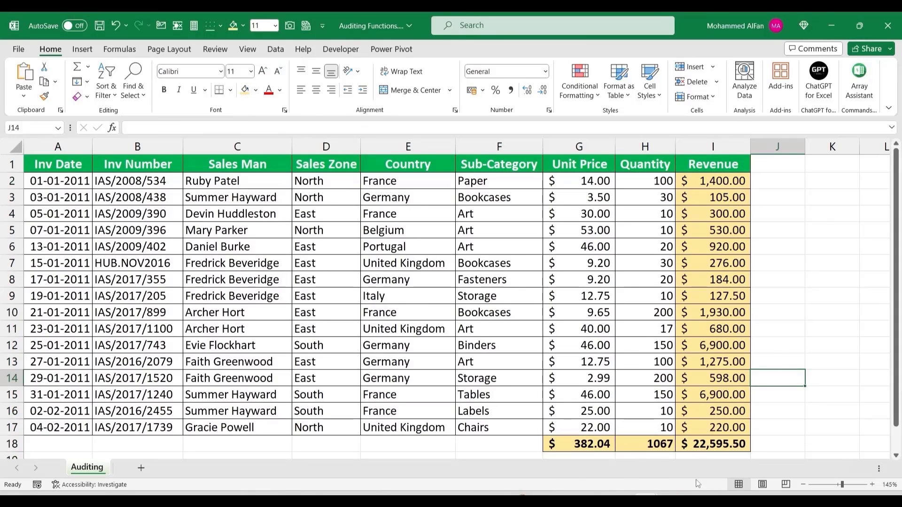
left_click(718, 444)
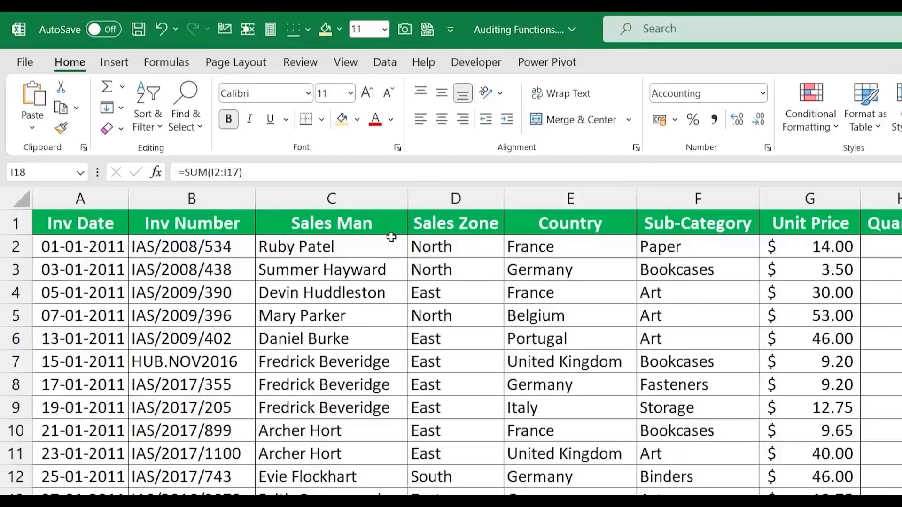
Step: Trace precedents two levels deep for the Revenue total in I18, then remove the arrows
left_click(187, 62)
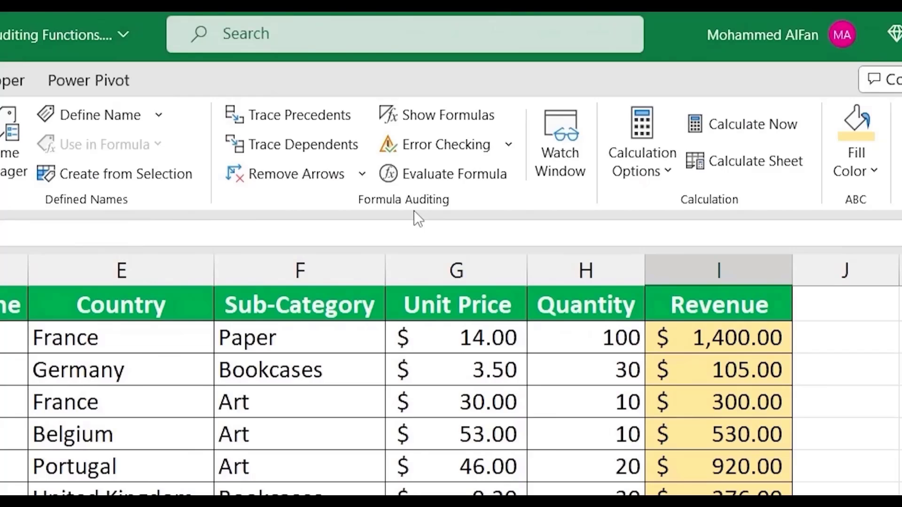
left_click(298, 123)
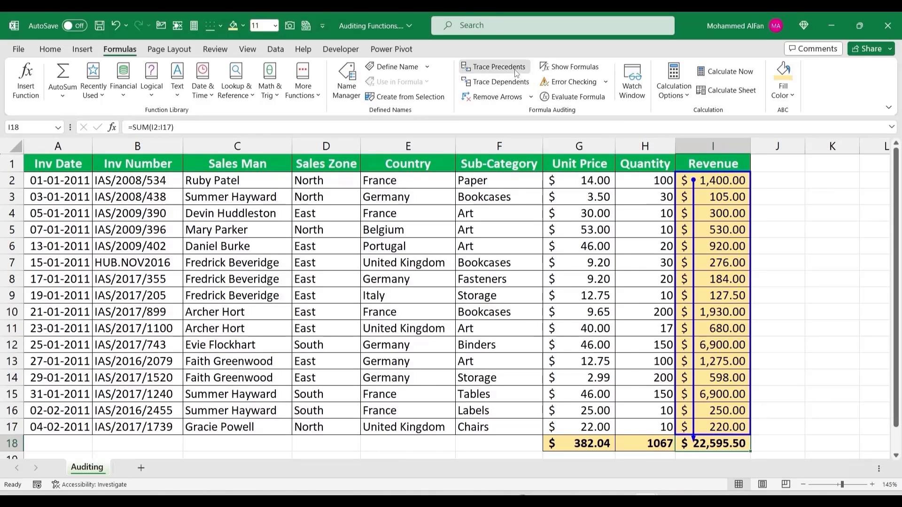
left_click(494, 67)
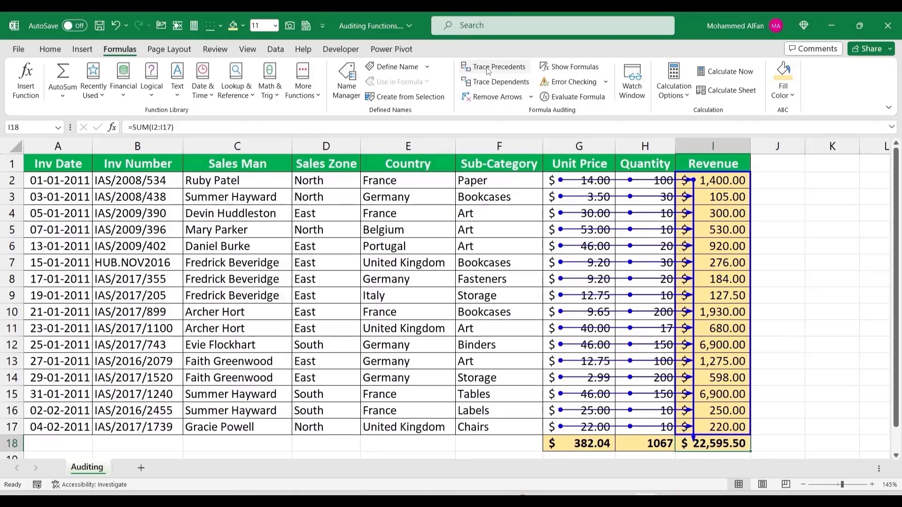
left_click(496, 97)
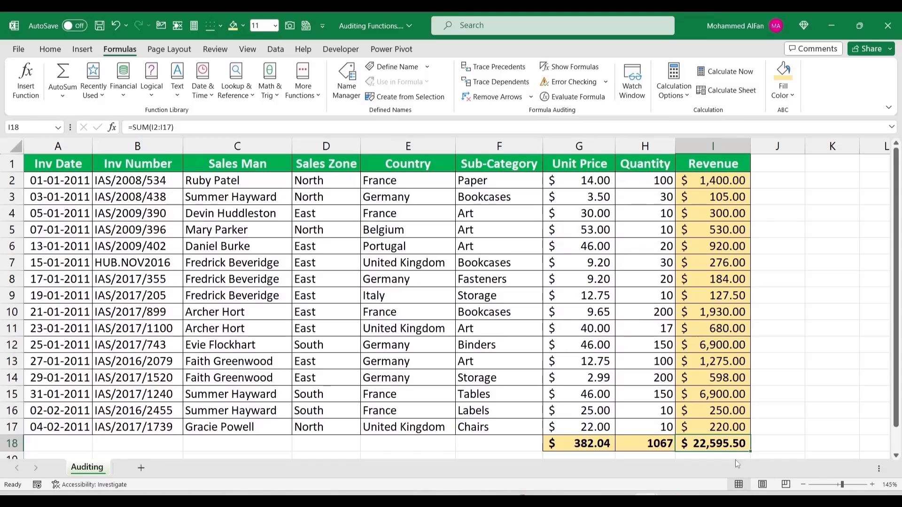
left_click(587, 181)
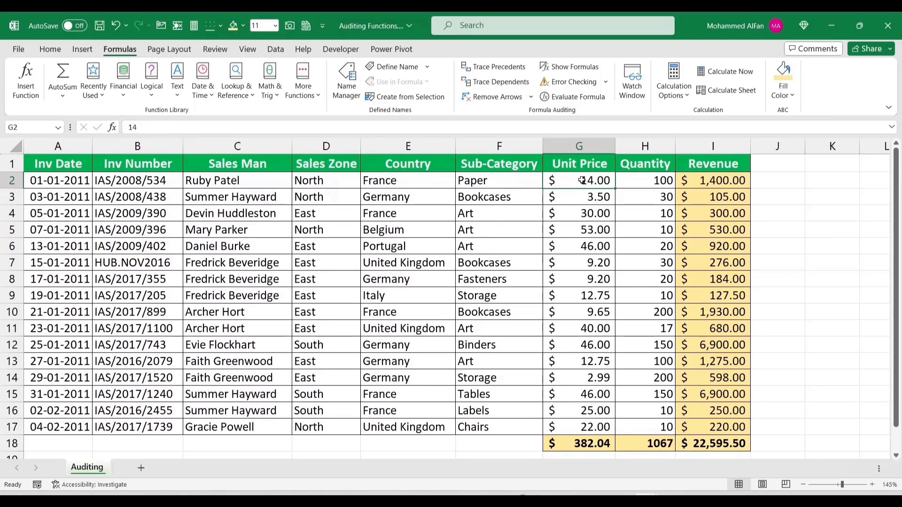
Step: Enter a Unit Price of 16 and check the Revenue and total formulas that use it
type("16")
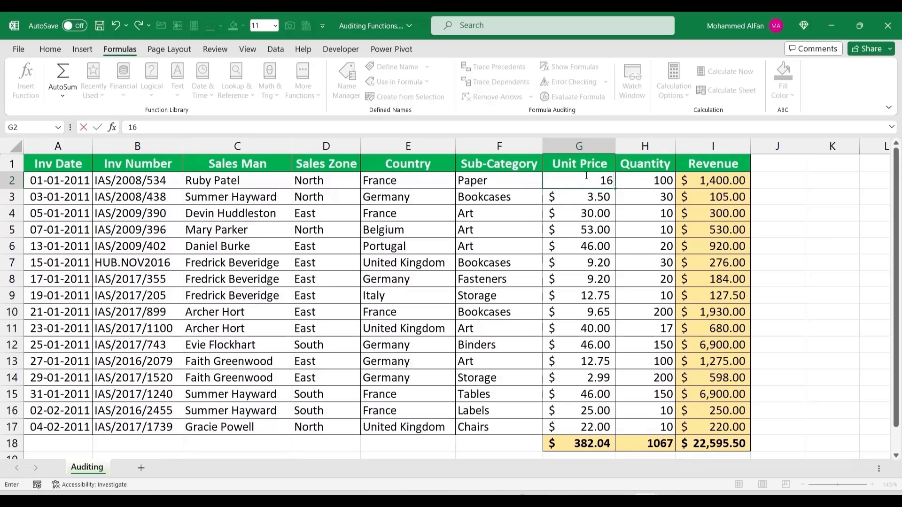
key("Return")
left_click(738, 181)
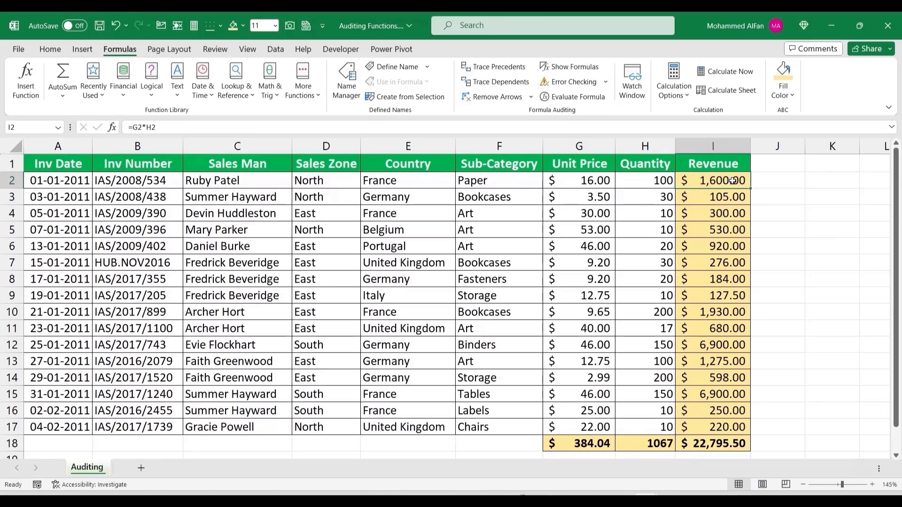
left_click(718, 447)
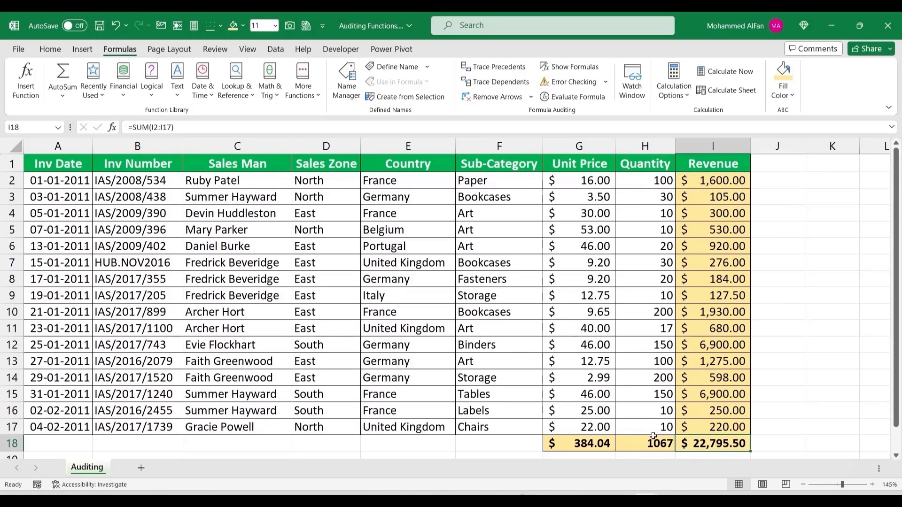
left_click(599, 446)
left_click(590, 181)
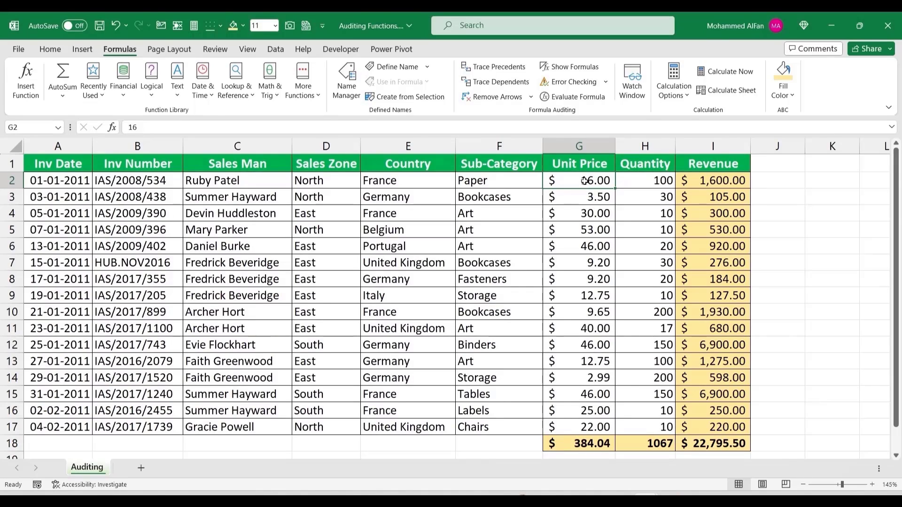
Step: Trace the dependents of G2 two levels deep, then clear the dependent arrows
left_click(501, 83)
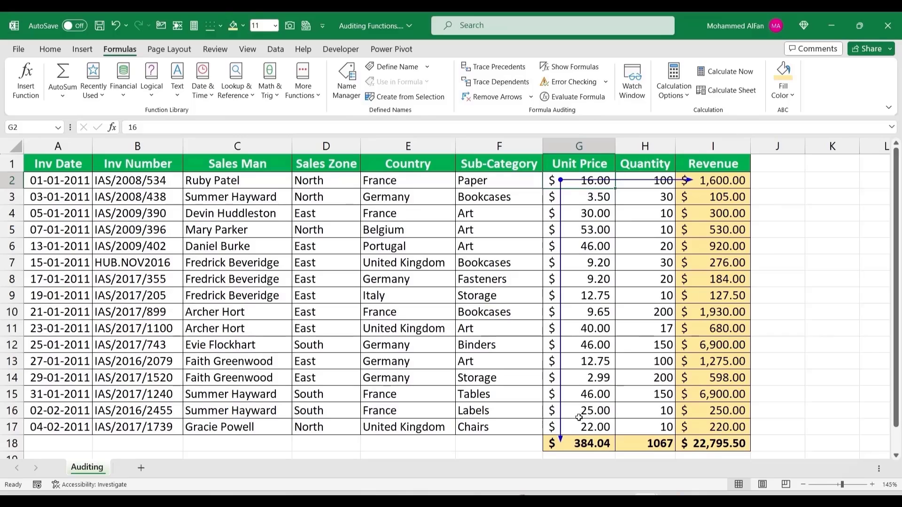
left_click(499, 83)
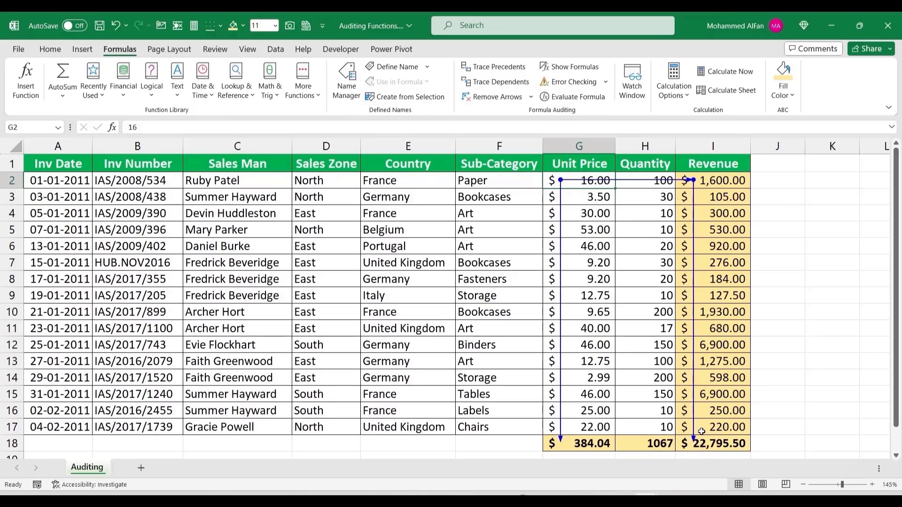
left_click(488, 97)
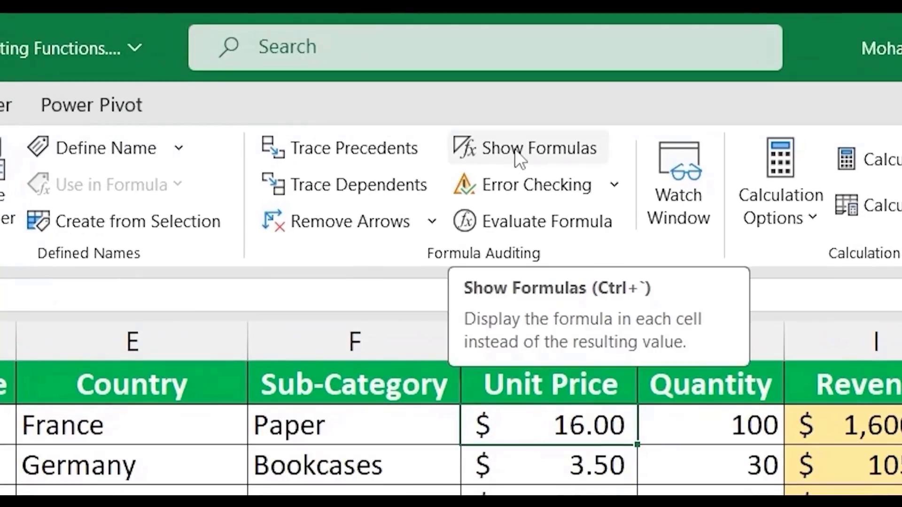
Step: Turn on Show Formulas to check the row 18 SUM formulas, then turn it off
left_click(518, 155)
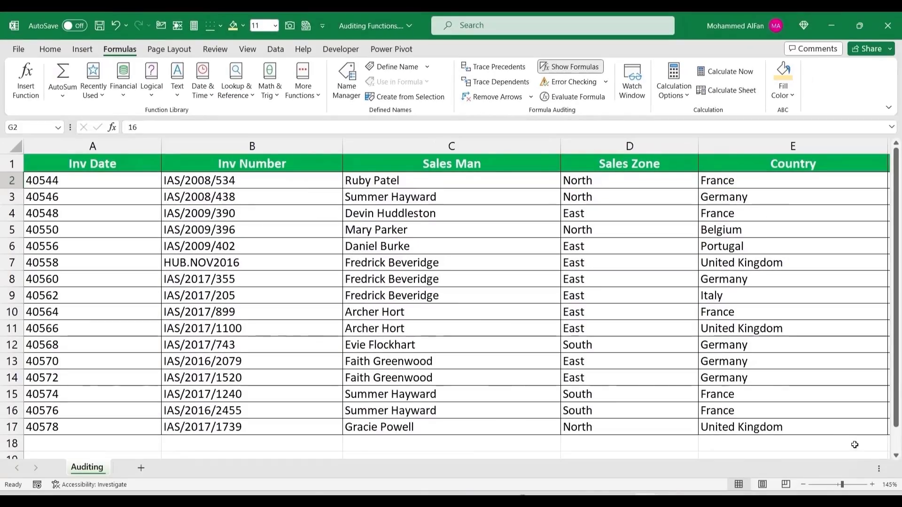
left_click(858, 460)
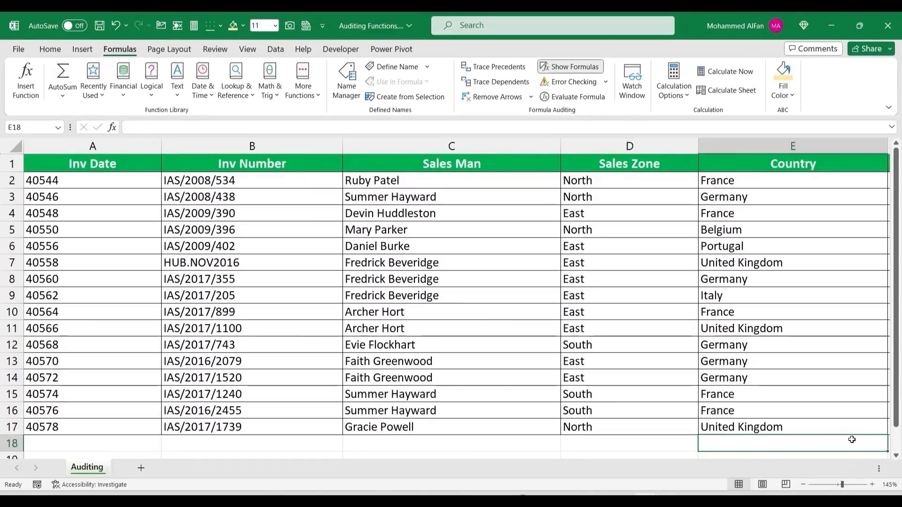
key("Right")
key("Right")
key("Right")
key("Right")
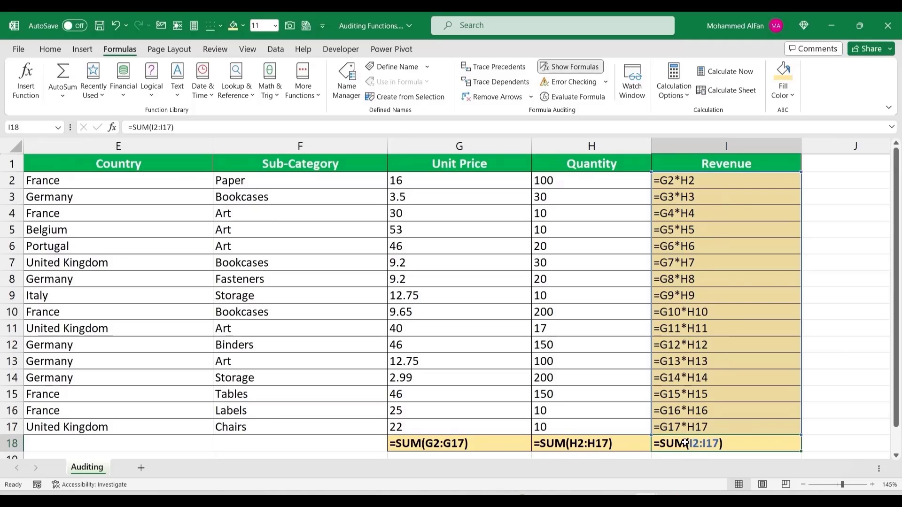
left_click(569, 68)
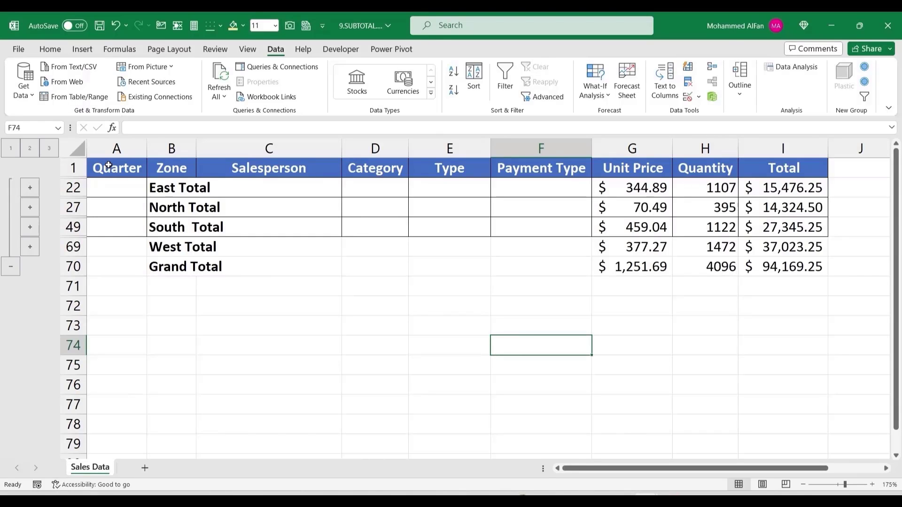
Step: Copy the whole subtotal table, paste it into the blank workbook, and return to the original
left_click(165, 200)
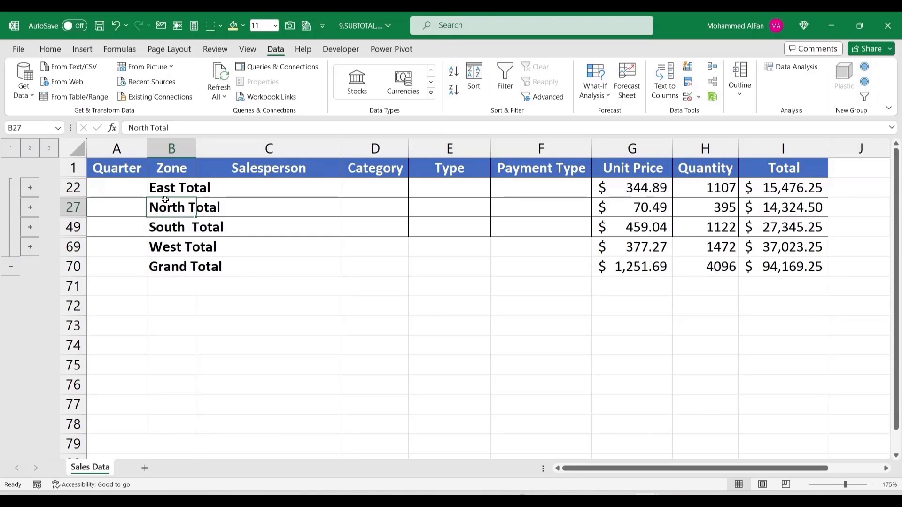
left_click(123, 170)
key("ctrl+a")
key("ctrl+c")
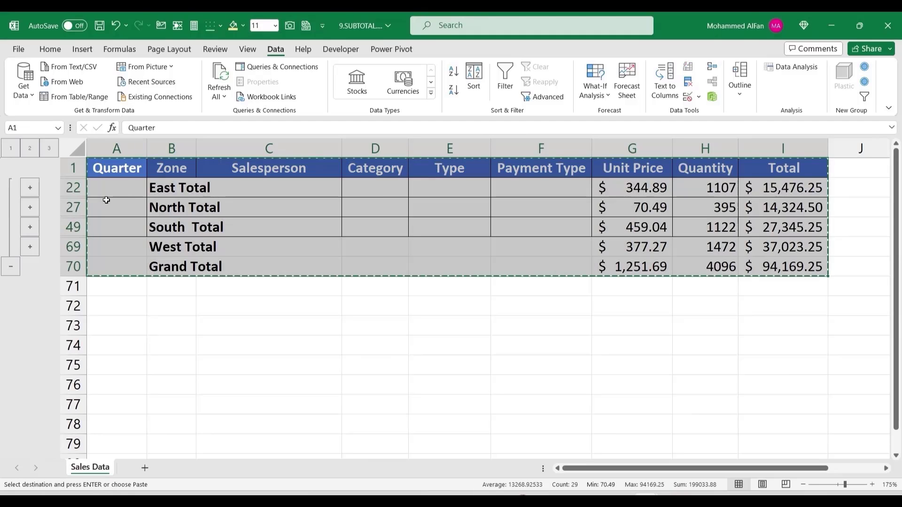
key("alt+Tab")
scroll(120, 225, "up", 5)
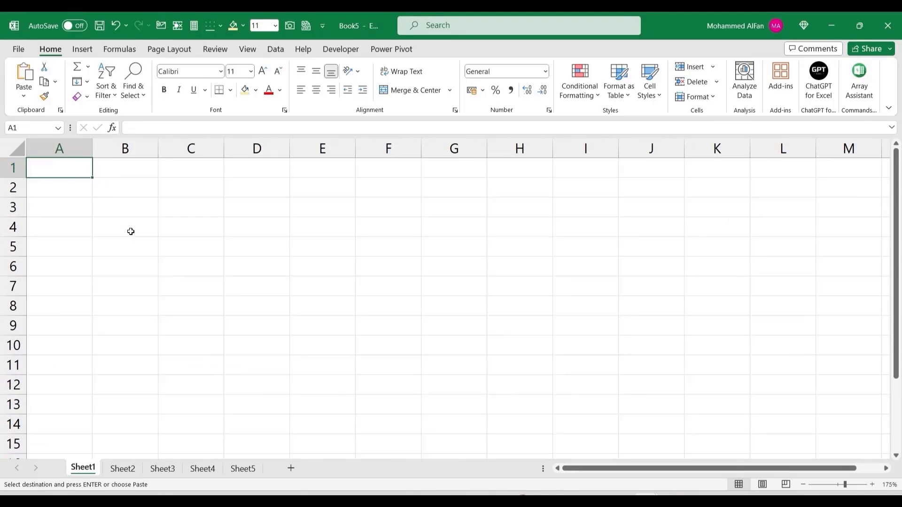
key("ctrl+v")
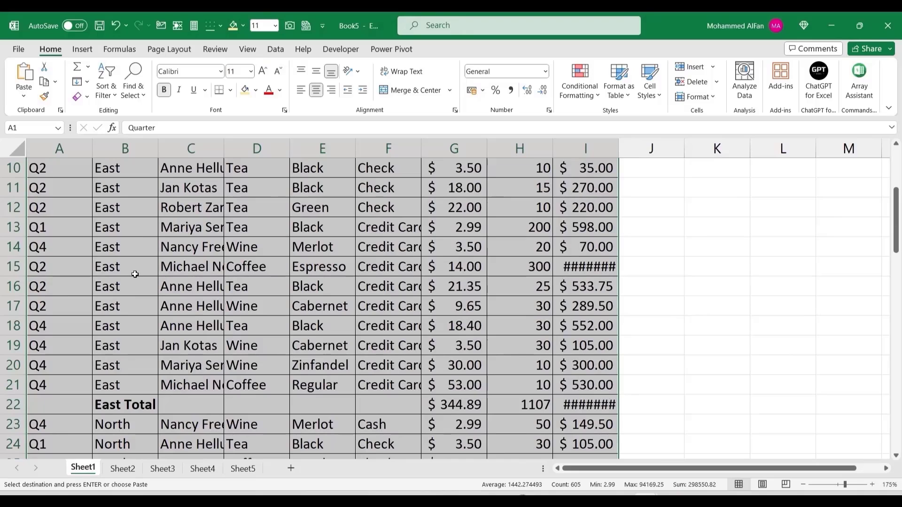
scroll(135, 274, "down", 4)
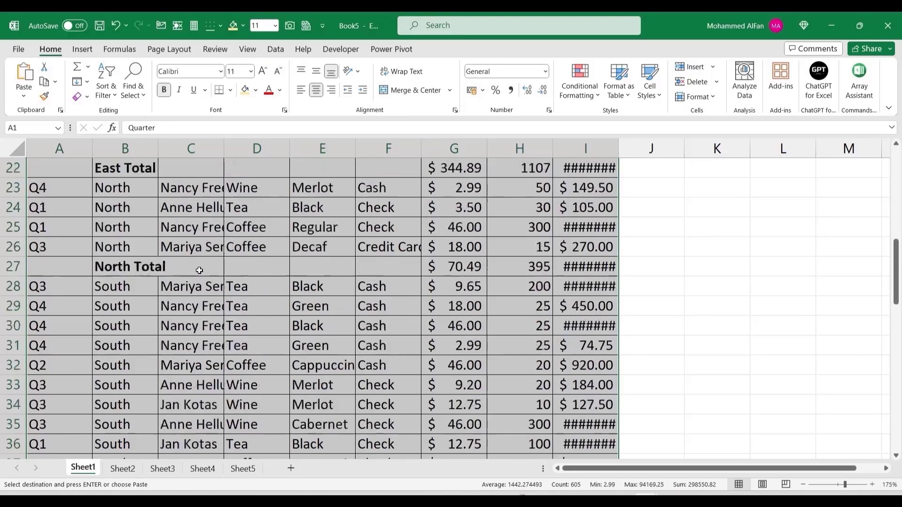
key("alt+Tab")
key("Escape")
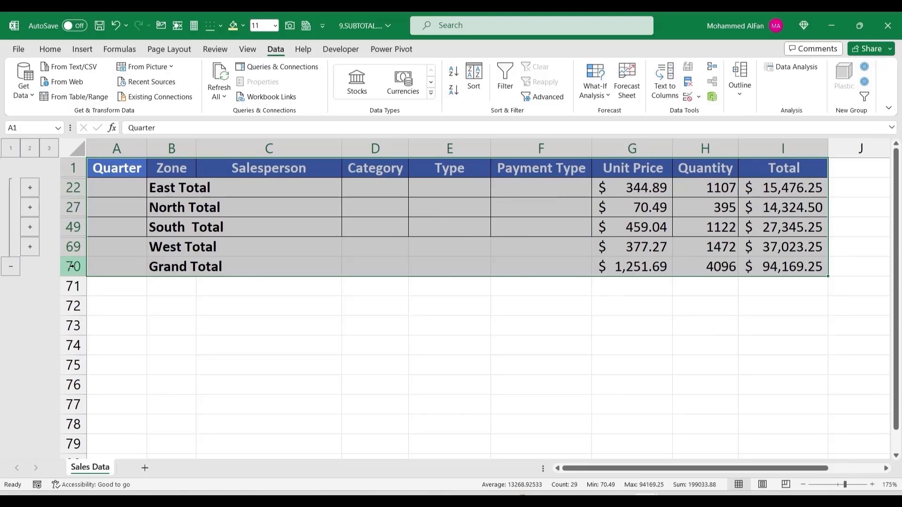
Step: Select the collapsed subtotal rows up to the header row on the Sales Data sheet
left_click_drag(117, 188, 790, 263)
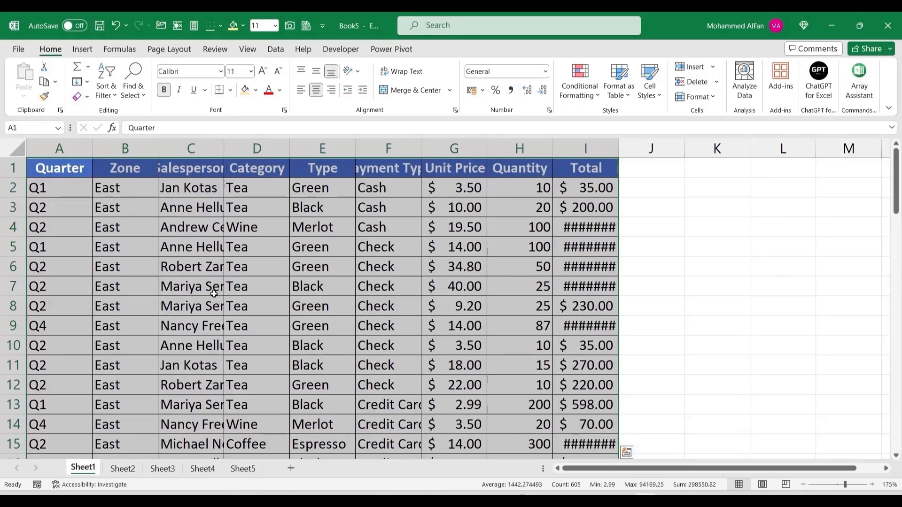
key("ctrl+Page_Down")
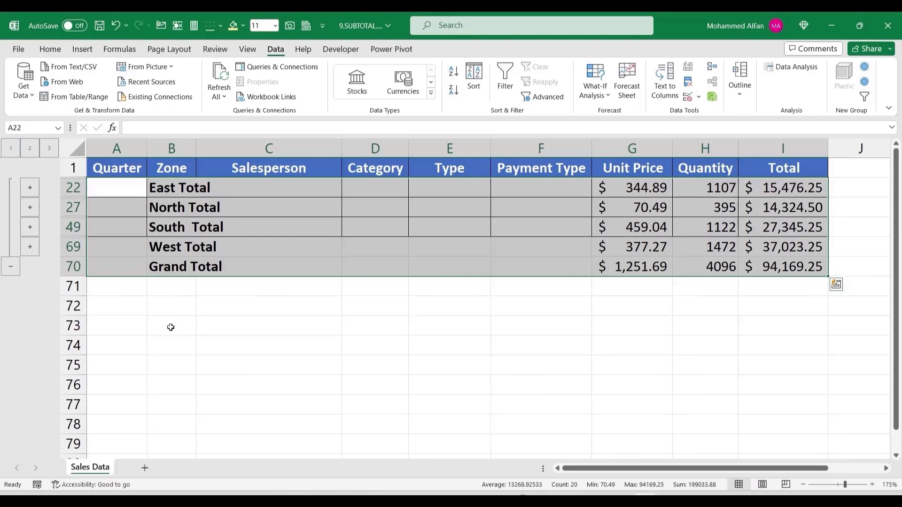
key("ctrl+Home")
Step: Copy only the visible summary rows (Alt+;) and paste them into a new Sheet1
left_click(775, 263, "shift")
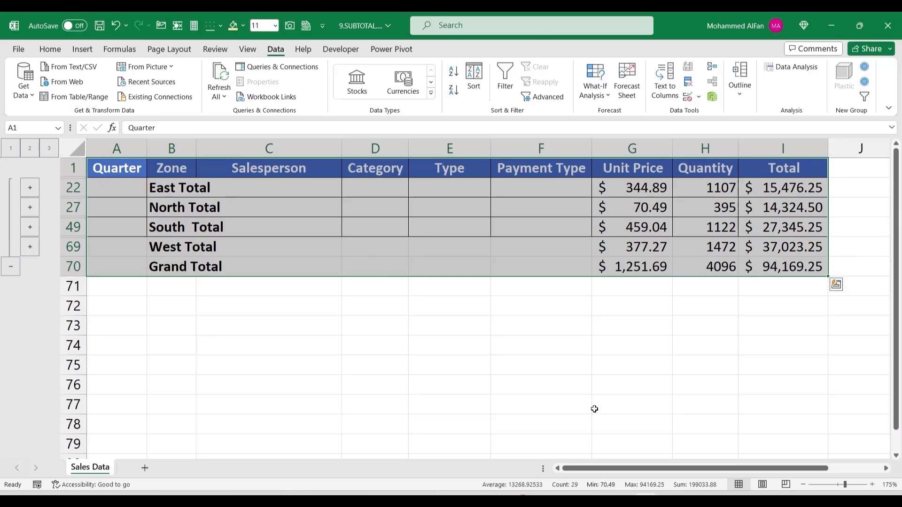
key("alt+semicolon")
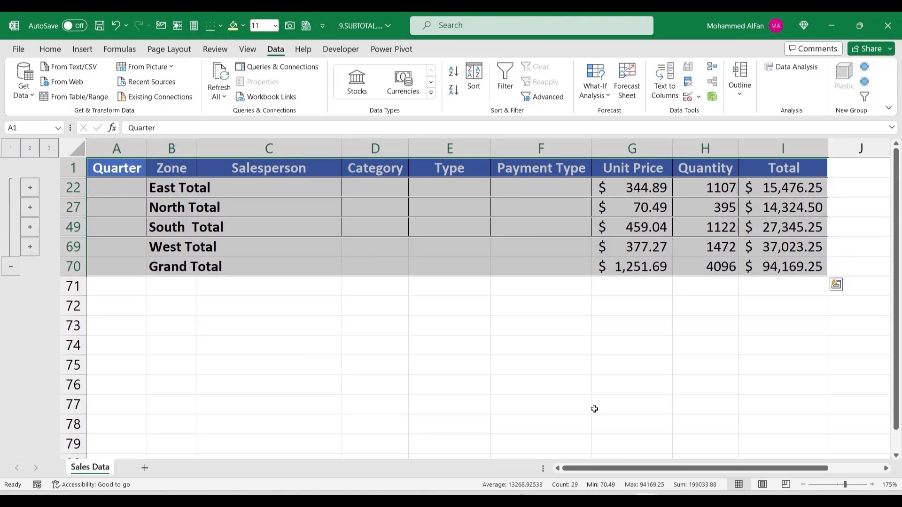
key("ctrl+c")
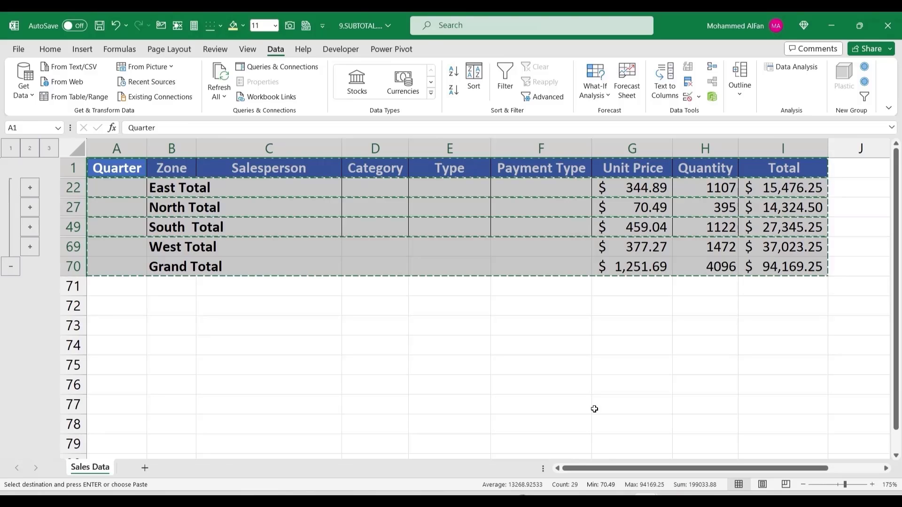
left_click(145, 467)
key("ctrl+v")
left_click(244, 312)
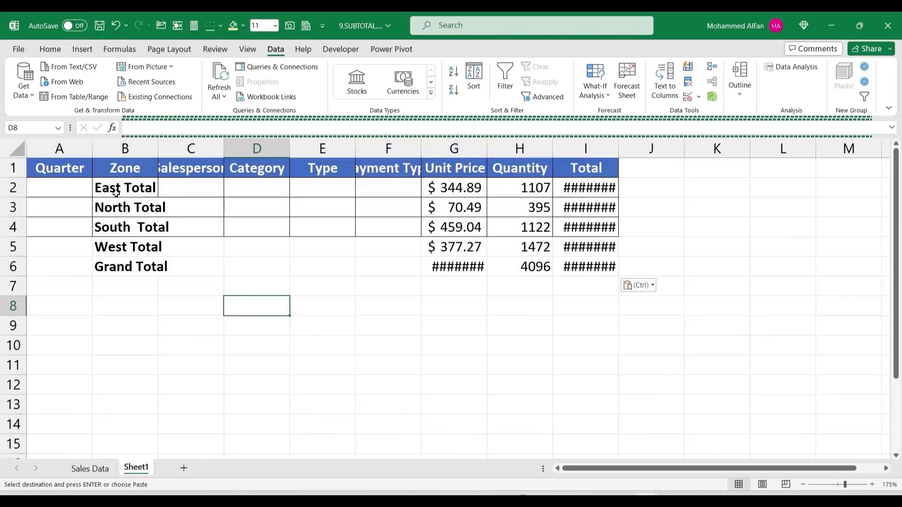
Step: Autofit every column on the new sheet to its contents
left_click(21, 150)
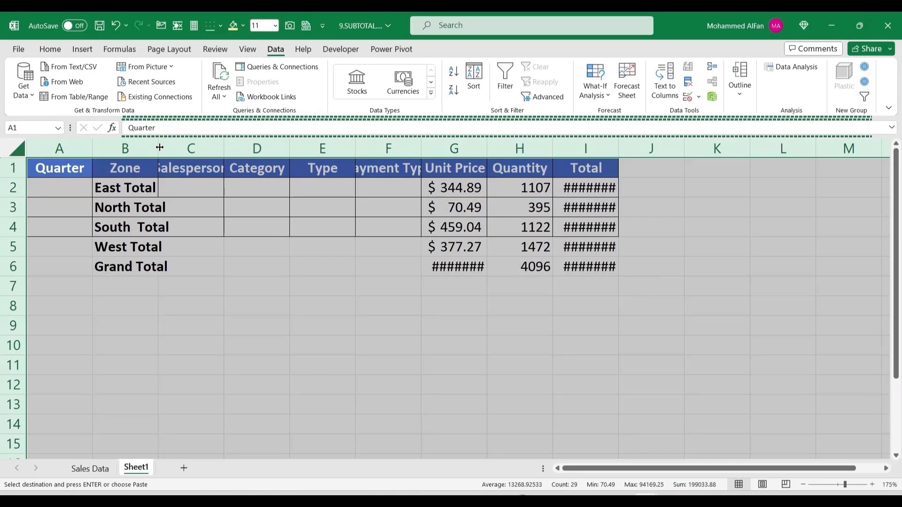
double_click(157, 148)
left_click(495, 296)
left_click(376, 338)
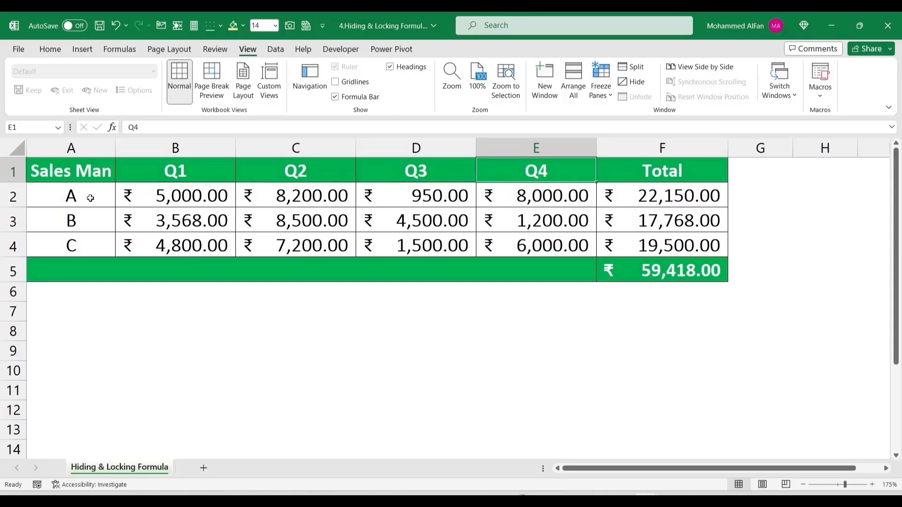
Step: Look over the salesman table's quarterly inputs and the Total formulas in column F
left_click(84, 246)
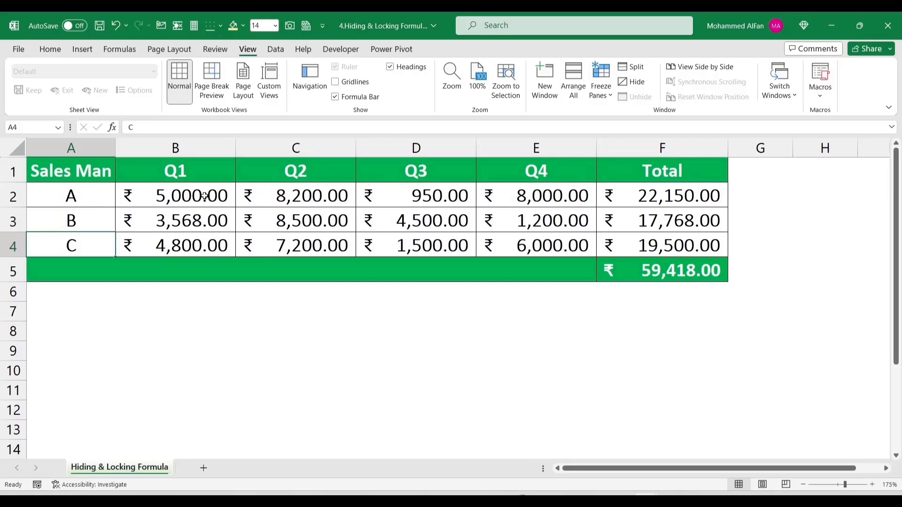
left_click_drag(201, 195, 536, 244)
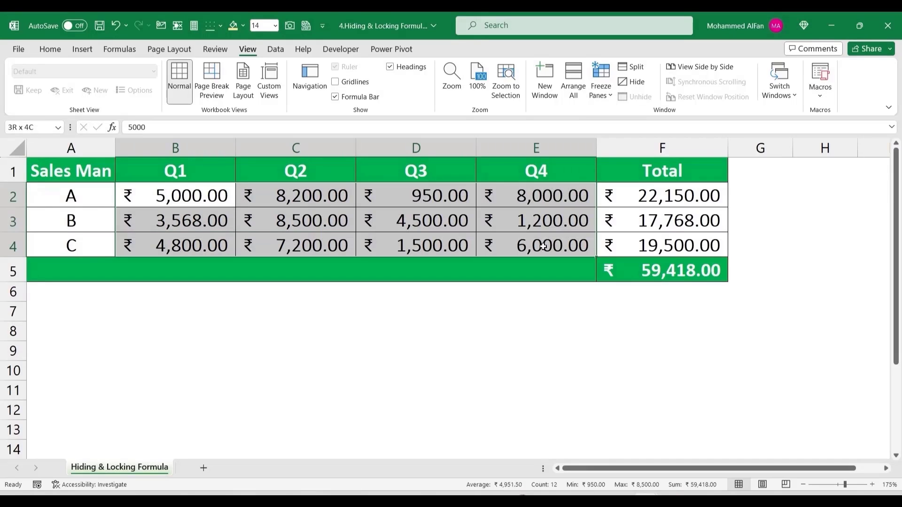
left_click(207, 169)
left_click(317, 170)
left_click(433, 174)
left_click(514, 172)
left_click(546, 196)
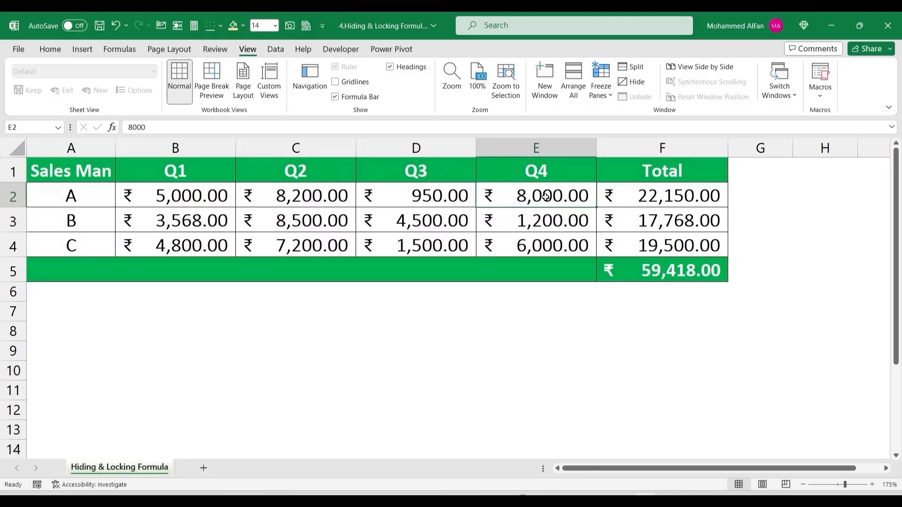
left_click(669, 197)
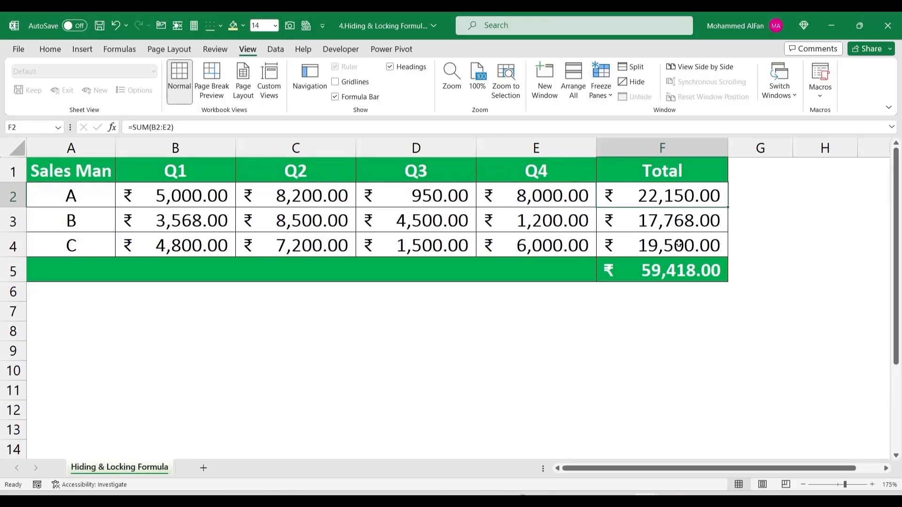
left_click_drag(673, 166, 662, 270)
left_click(654, 190)
Step: Change salesman A's Q3 value to 600, then inspect the F2 SUM formula, undoing its deletion
left_click(433, 199)
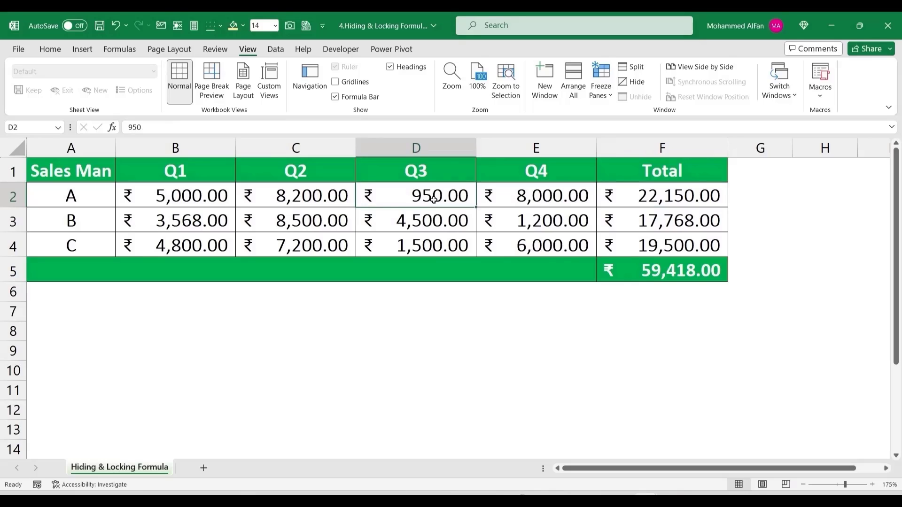
type("600")
key("Return")
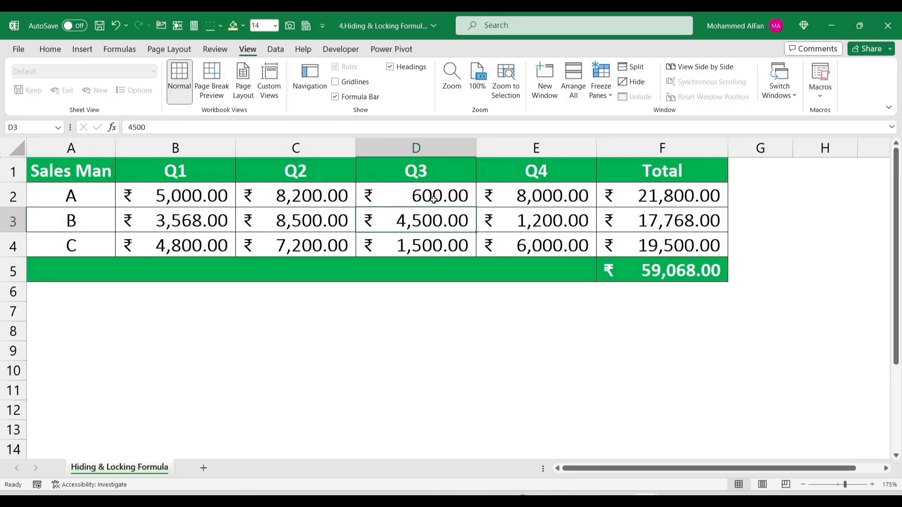
left_click_drag(684, 200, 680, 266)
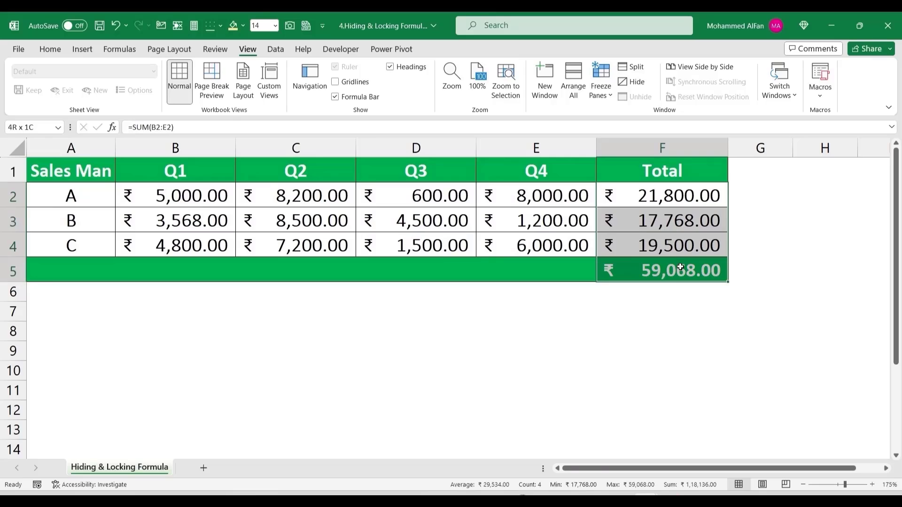
left_click(693, 188)
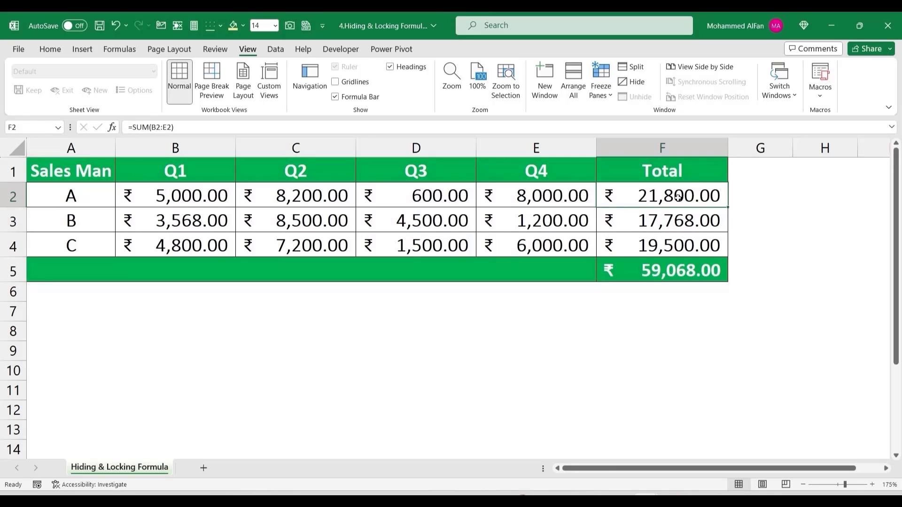
double_click(678, 197)
key("Escape")
key("Delete")
key("ctrl+z")
key("ctrl+c")
key("Escape")
Step: Compare the SUM formulas in Total cells F2, F3 and F4
left_click(671, 254)
left_click(669, 199)
left_click(672, 221)
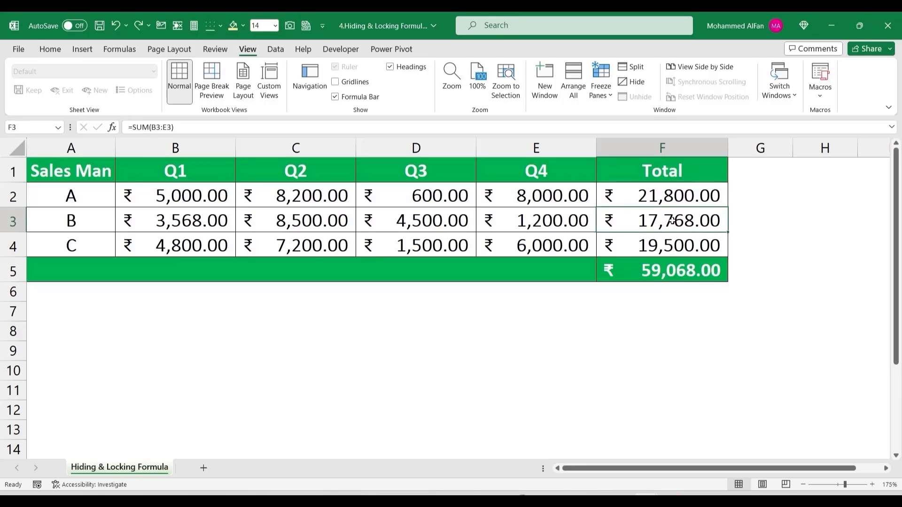
left_click(669, 198)
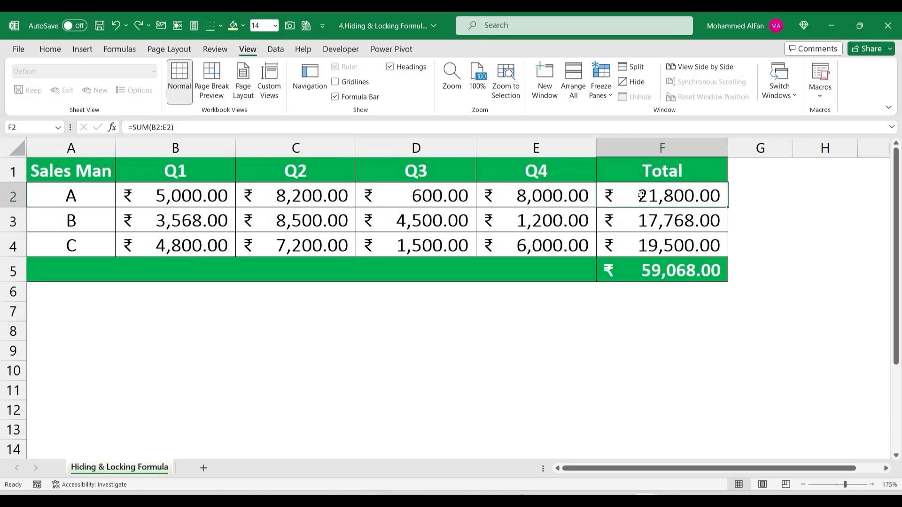
left_click_drag(641, 195, 642, 268)
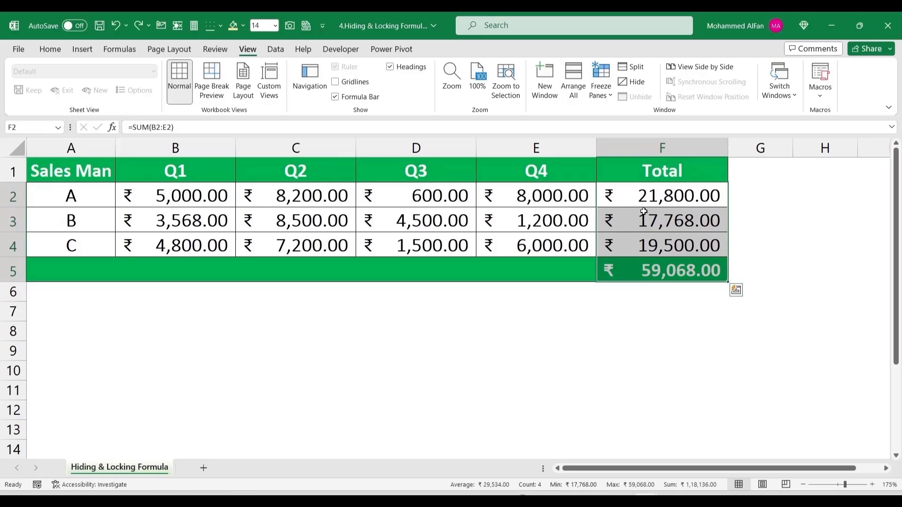
left_click(645, 199)
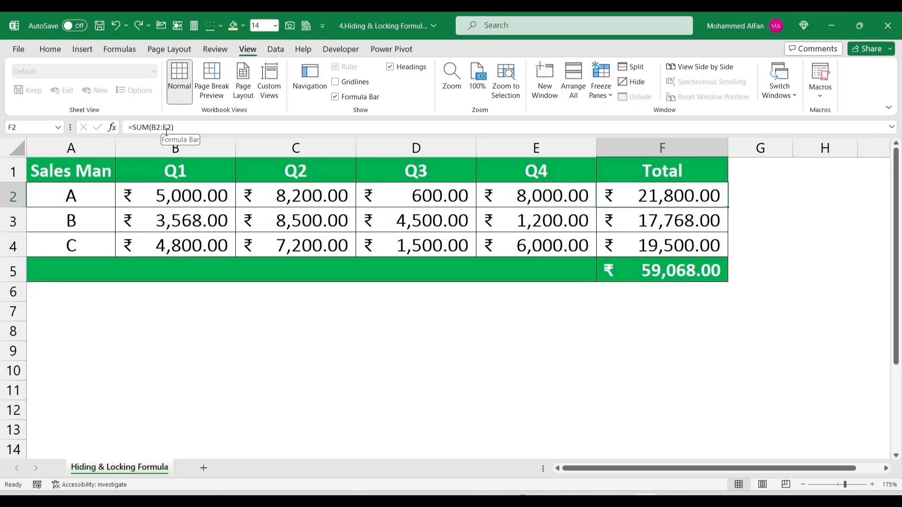
left_click(452, 325)
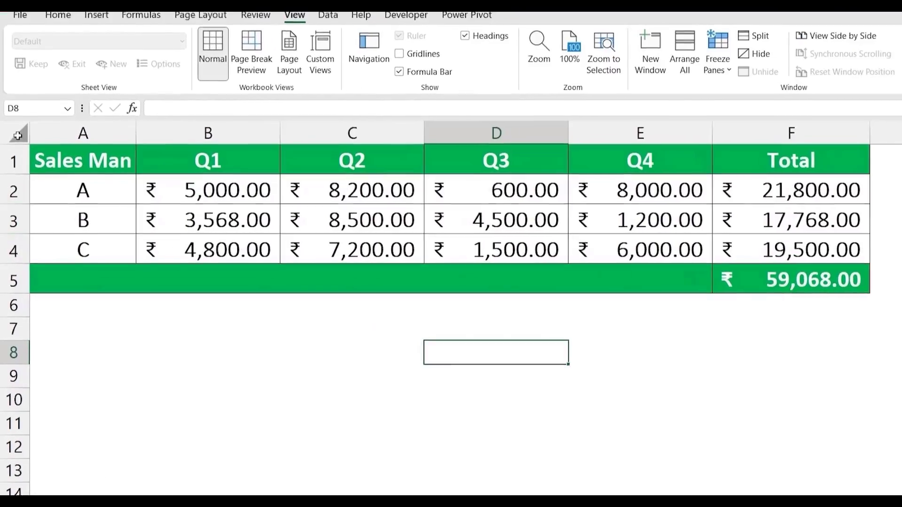
Step: Clear the Locked option in Format Cells > Protection for the entire sheet
left_click(17, 129)
right_click(70, 178)
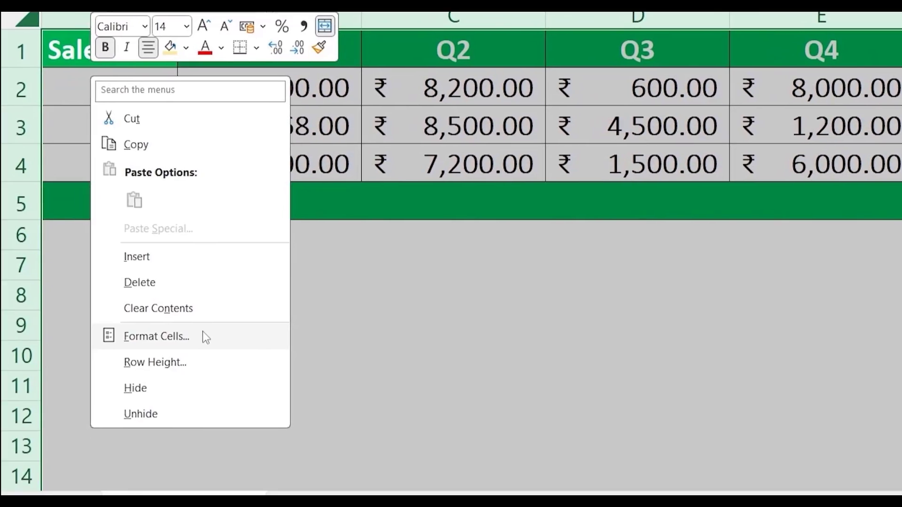
left_click(196, 427)
left_click(332, 128)
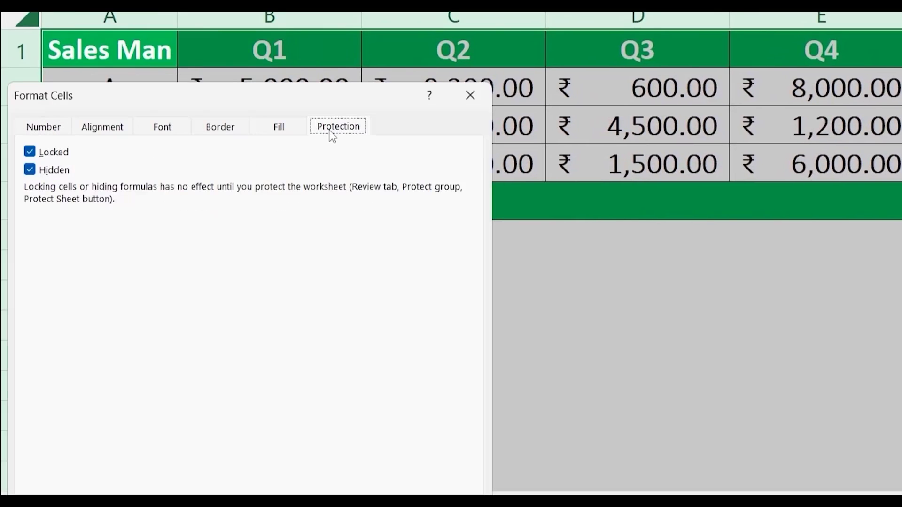
left_click(30, 151)
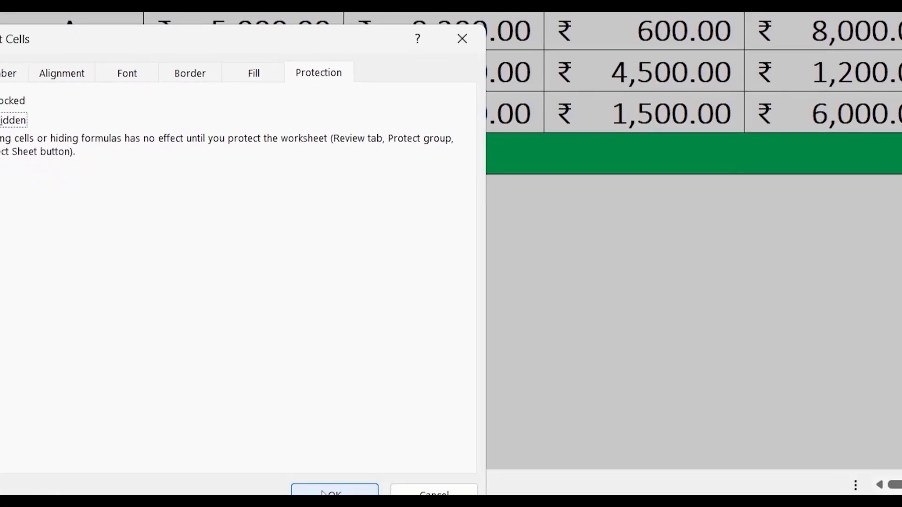
left_click(324, 493)
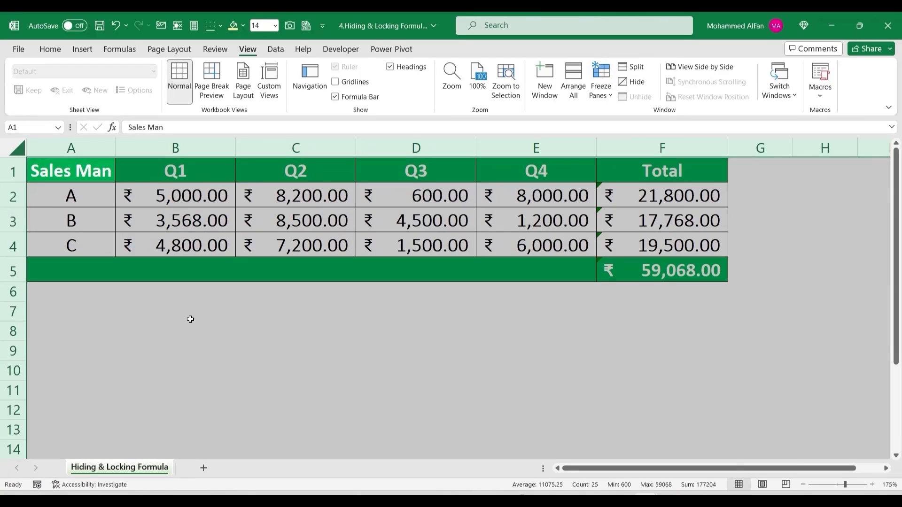
left_click(190, 319)
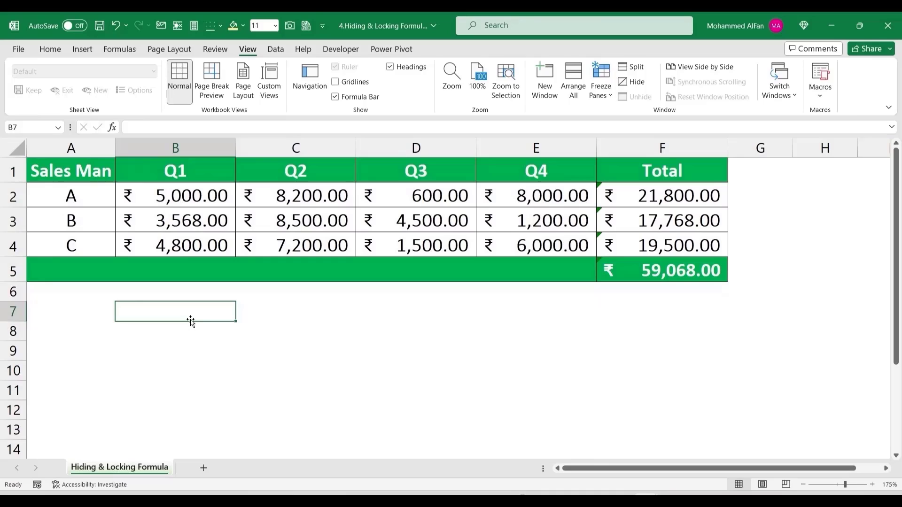
Step: Tick Locked and Hidden in Format Cells > Protection for Total cells F2:F5
left_click_drag(671, 195, 671, 270)
right_click(631, 221)
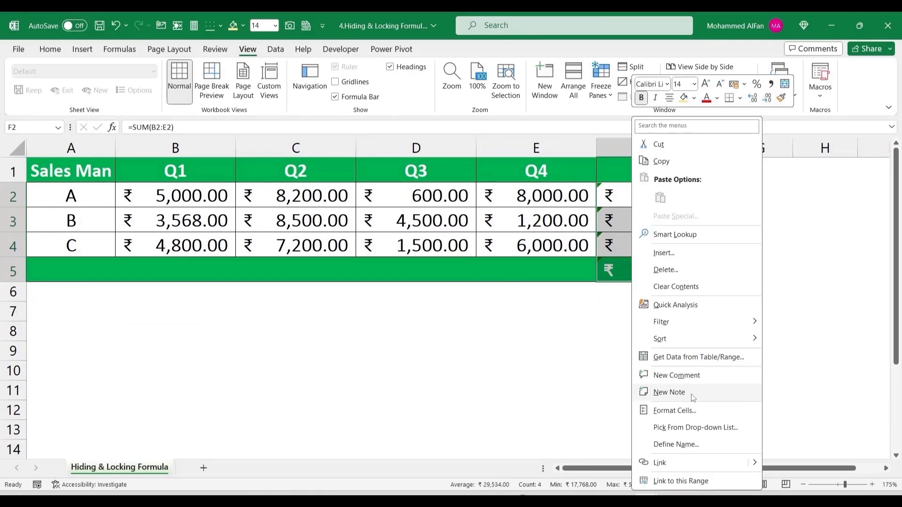
left_click(691, 411)
left_click_drag(626, 200, 289, 174)
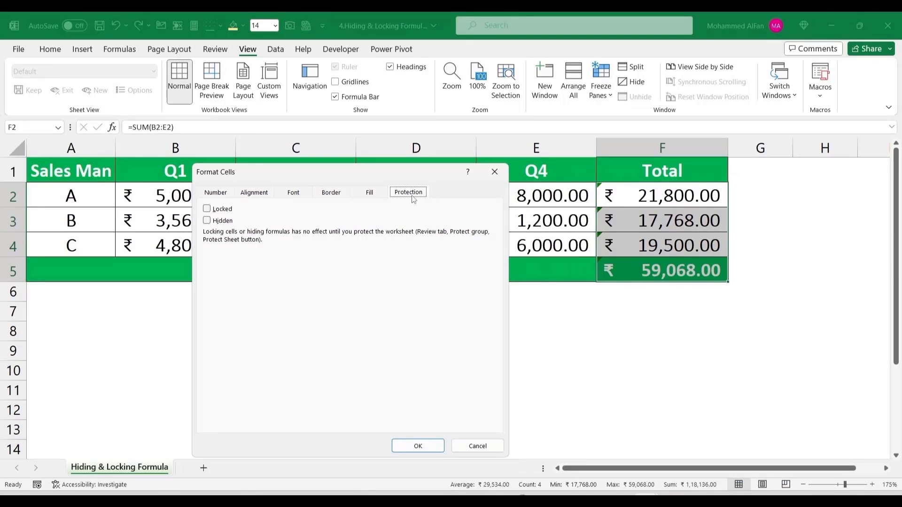
left_click(207, 209)
left_click(207, 220)
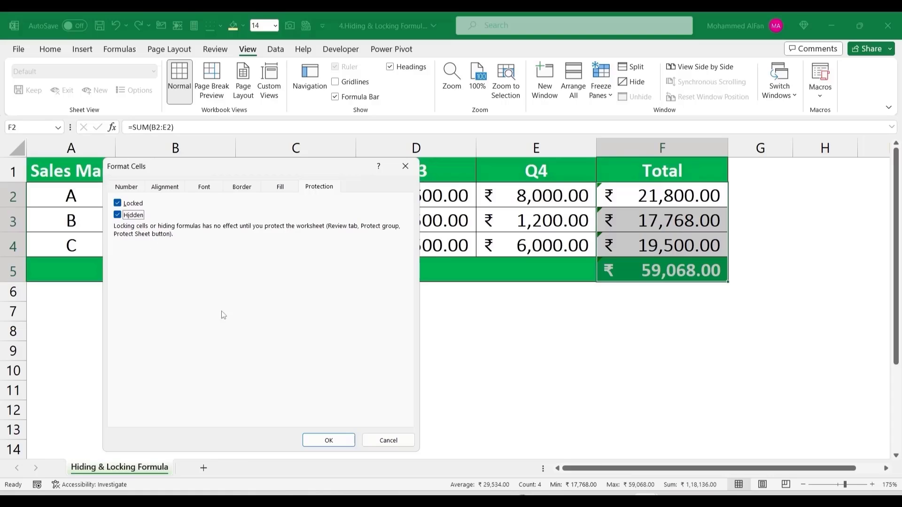
left_click(328, 440)
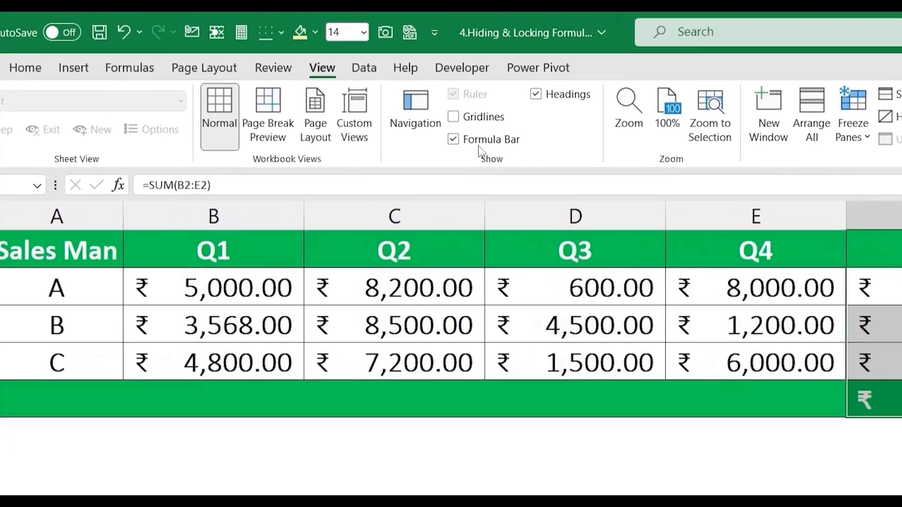
Step: Protect the sheet from the Review tab with a password, entered and confirmed
left_click(273, 68)
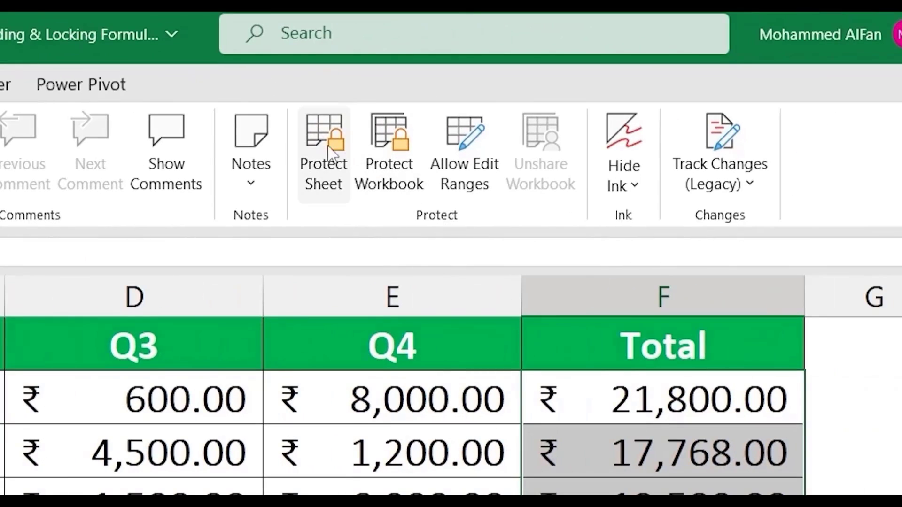
left_click(901, 165)
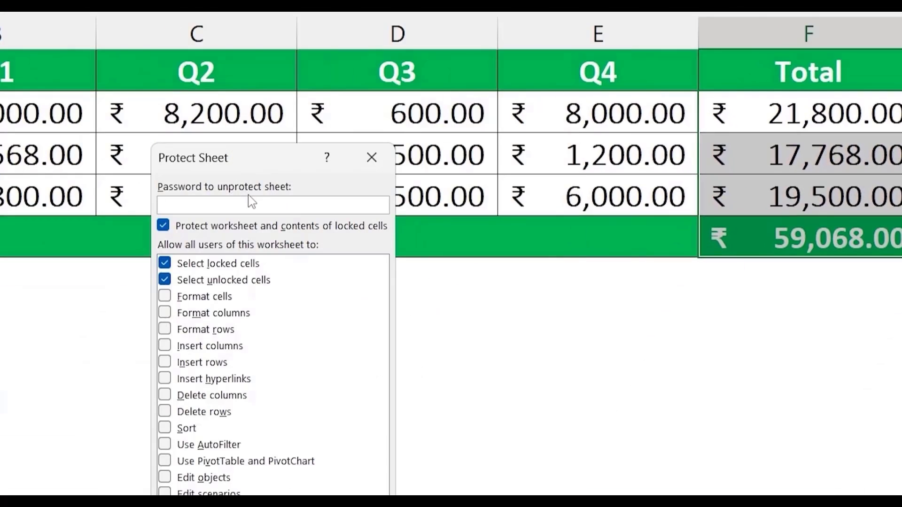
type("123")
key("Return")
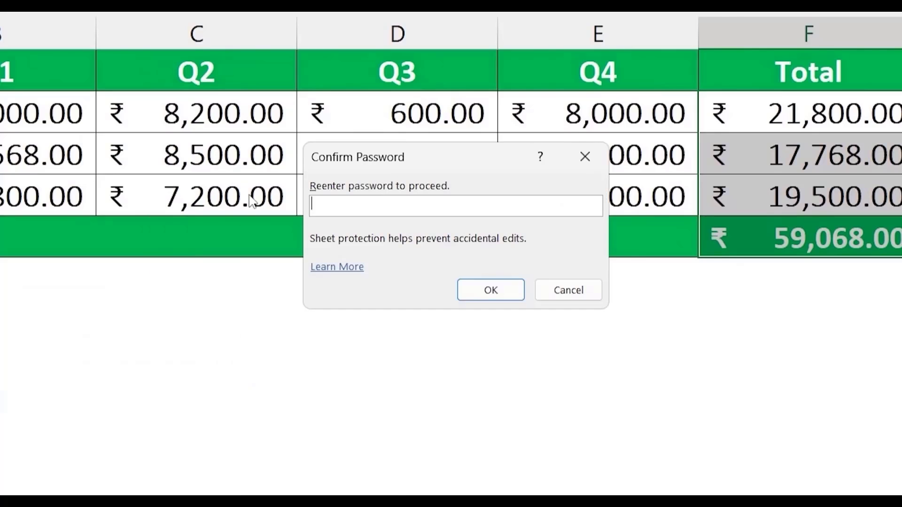
type("123")
left_click(517, 292)
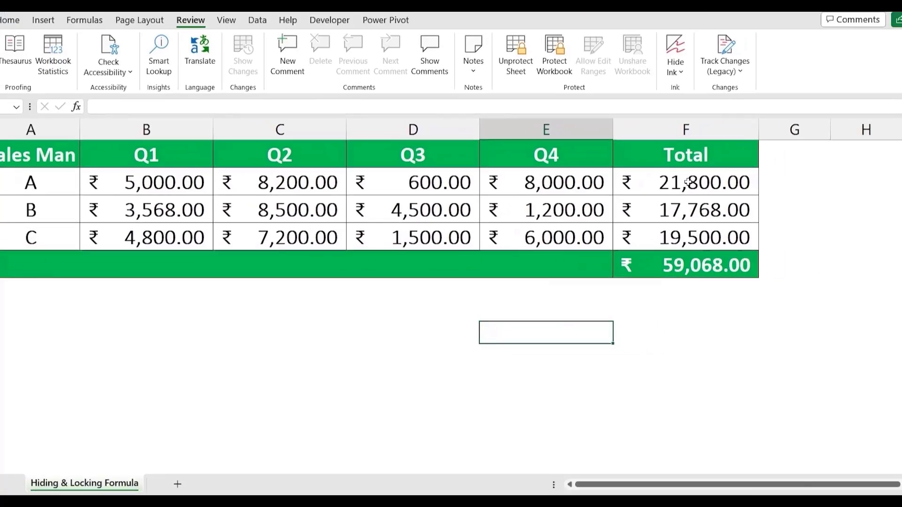
left_click(687, 182)
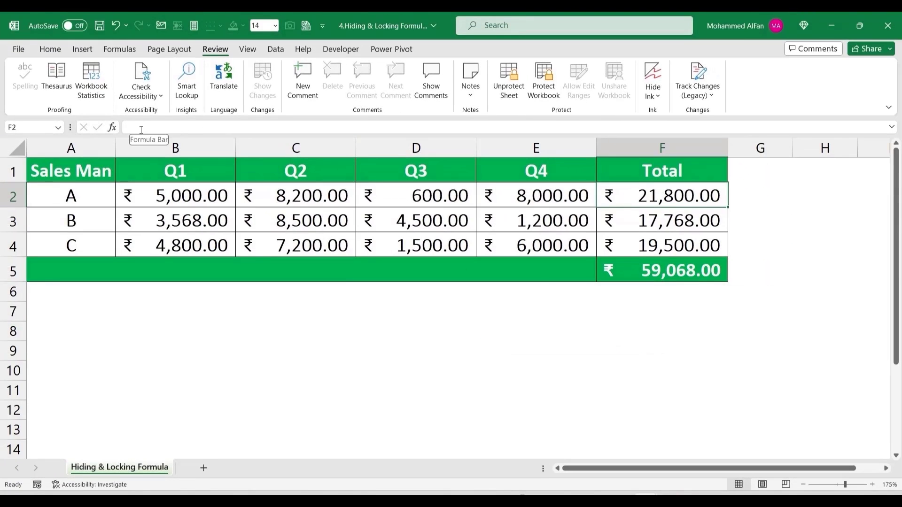
Step: Confirm the protected totals in F2–F5 refuse edits, dismissing each protection warning
double_click(664, 199)
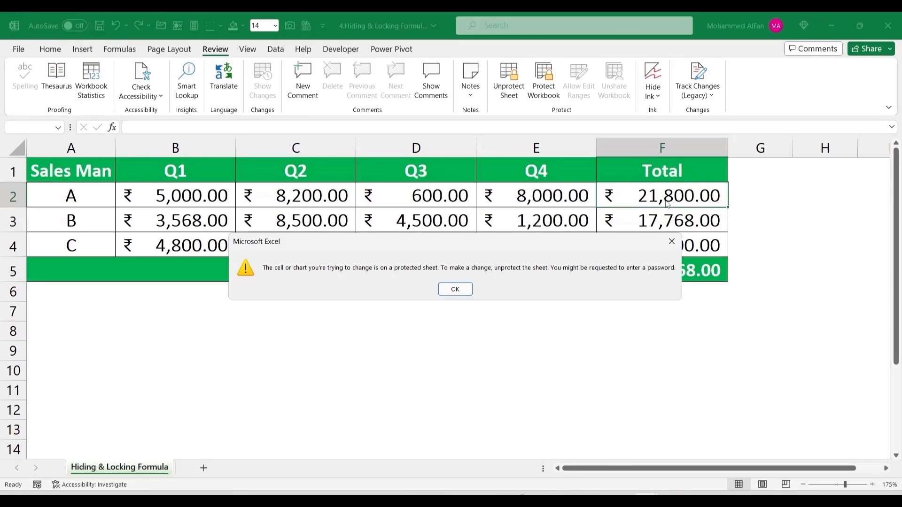
left_click(670, 240)
double_click(663, 217)
left_click(671, 241)
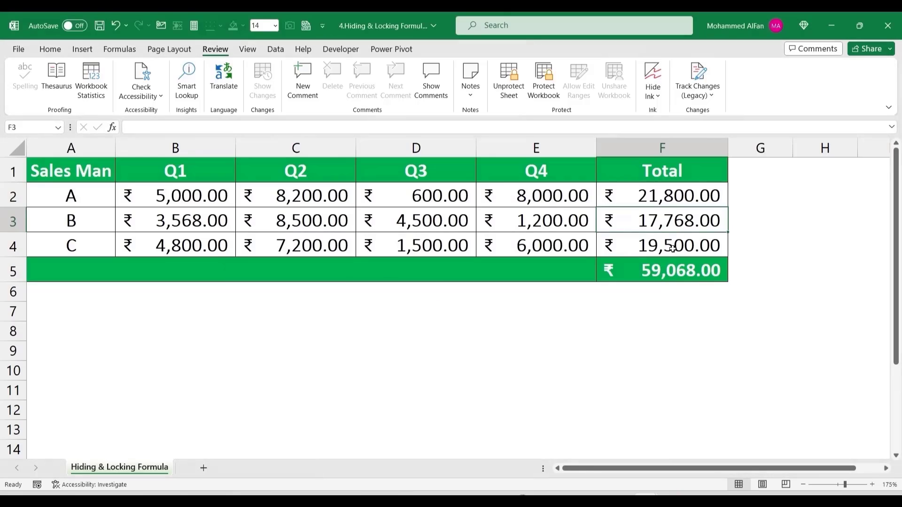
double_click(672, 246)
left_click(672, 241)
double_click(672, 270)
left_click(672, 241)
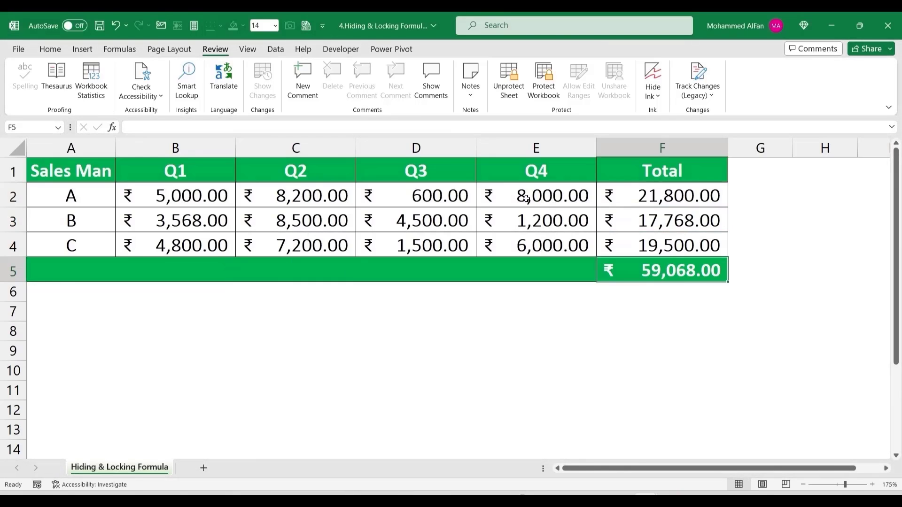
Step: Check D2 stays editable, then enter 9000 as salesman B's Q3 value in D3
left_click(445, 197)
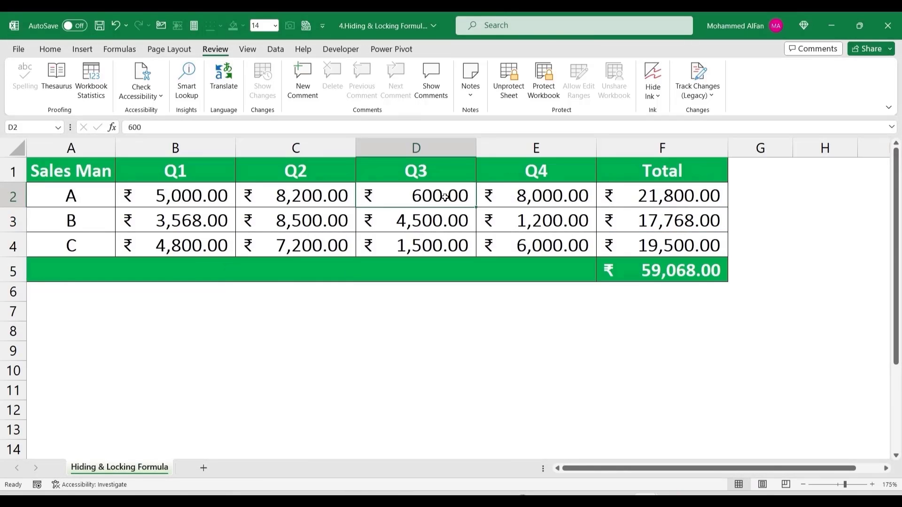
double_click(445, 197)
key("Escape")
left_click(409, 217)
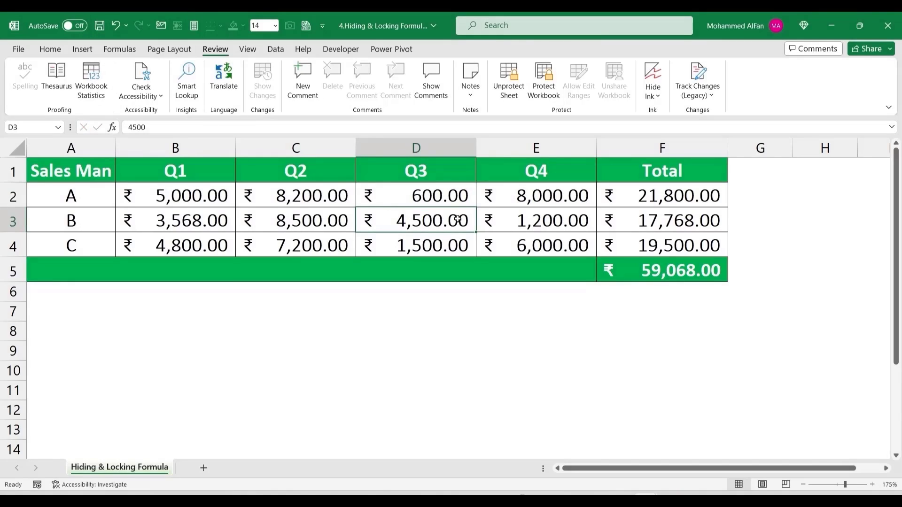
type("9000")
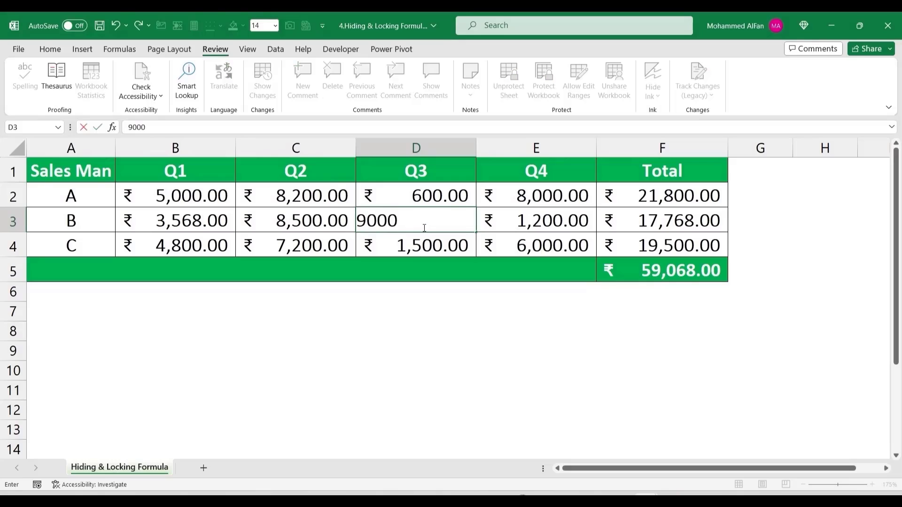
key("Return")
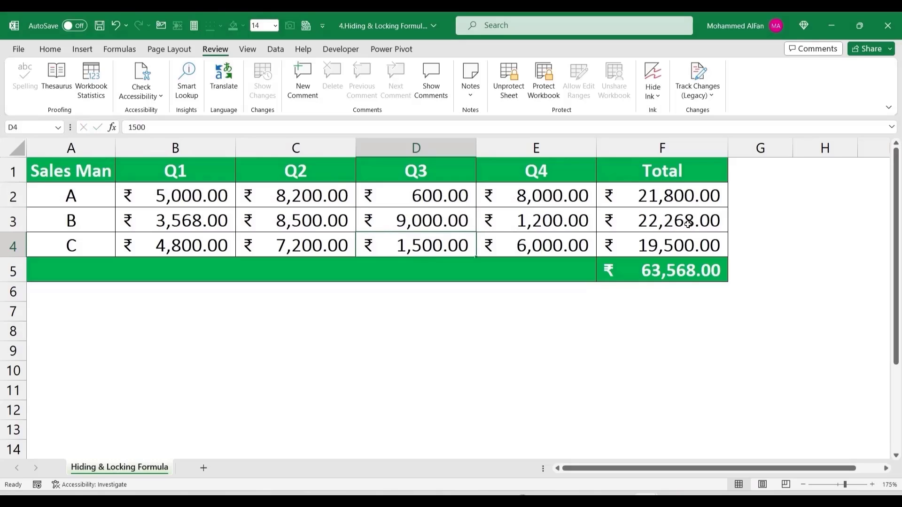